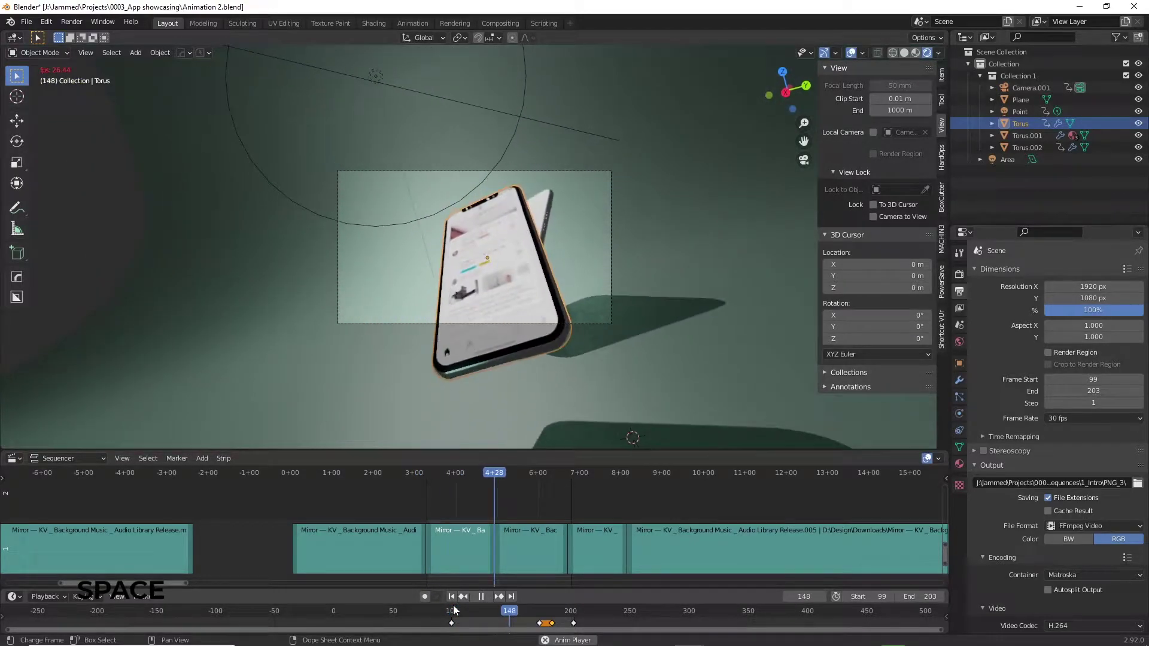
key(space)
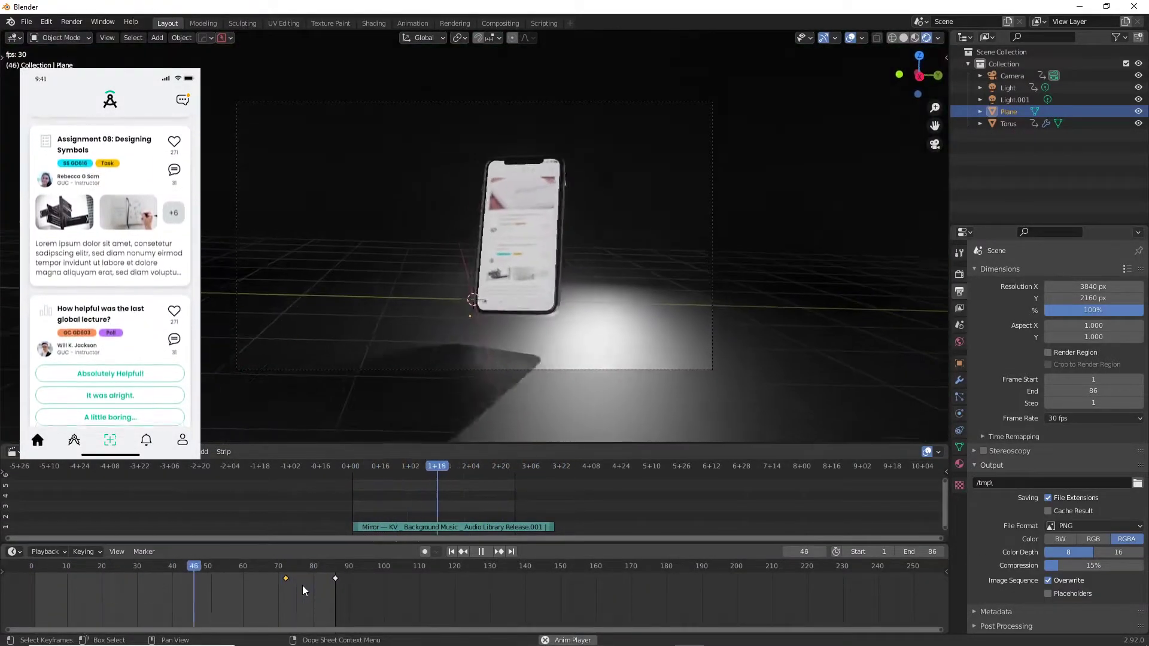
key(space)
click(1069, 418)
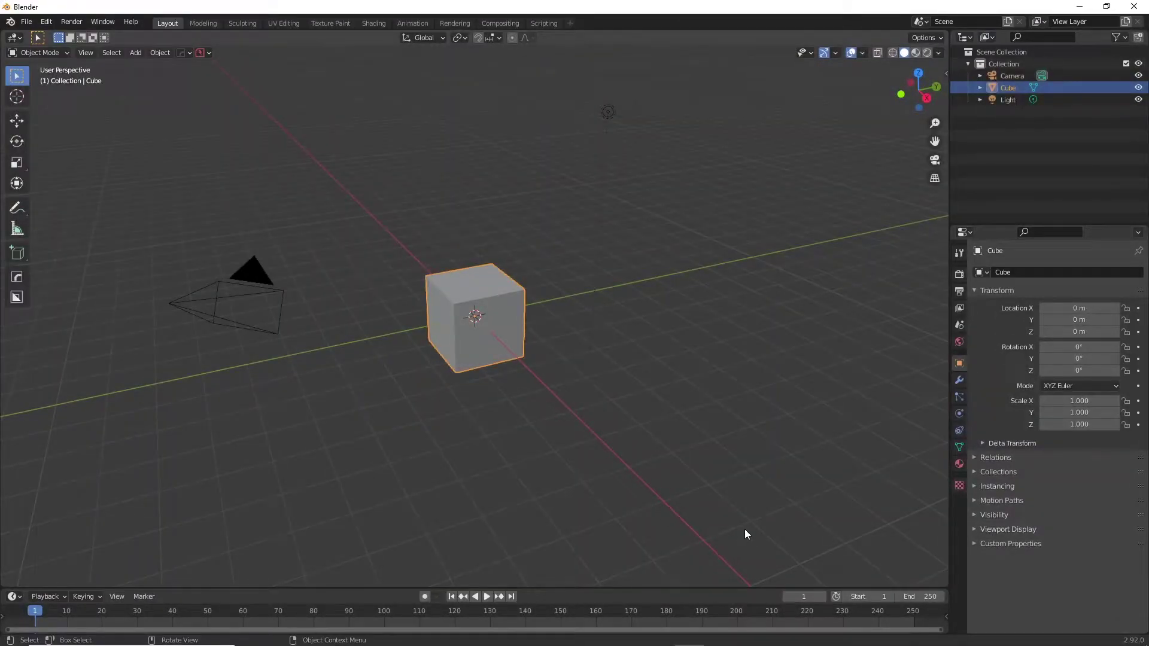
Step: Delete the default cube and append the Torus object from the iPhone X Cycles blend file in 0003_App showcasing
key(Delete)
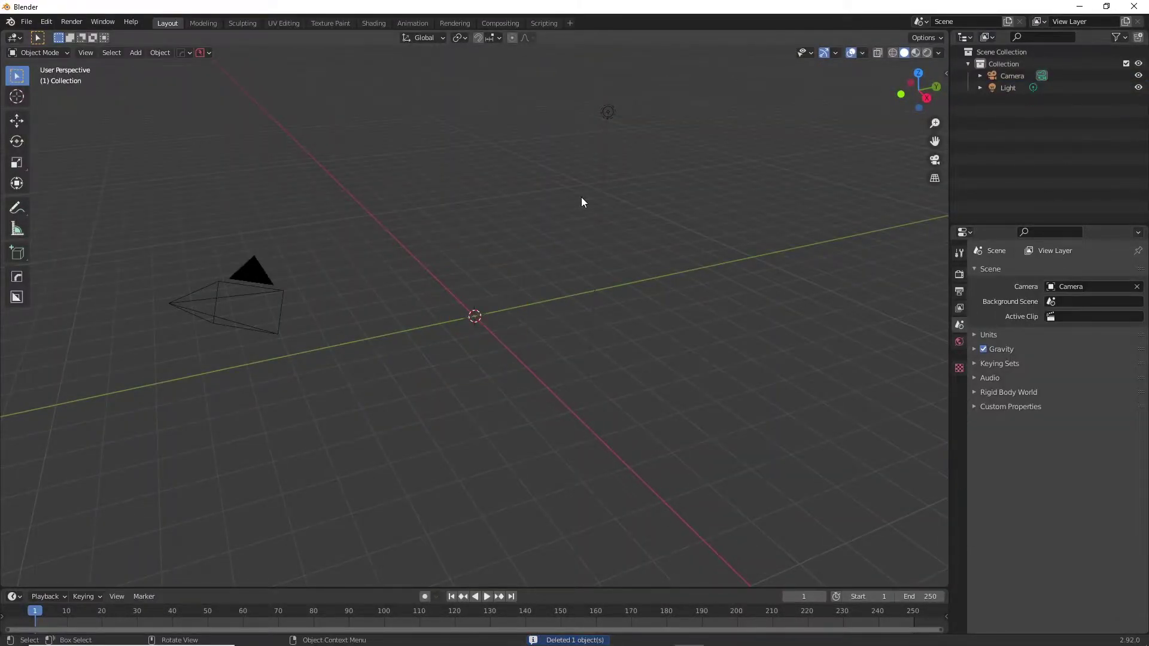
click(27, 22)
click(71, 154)
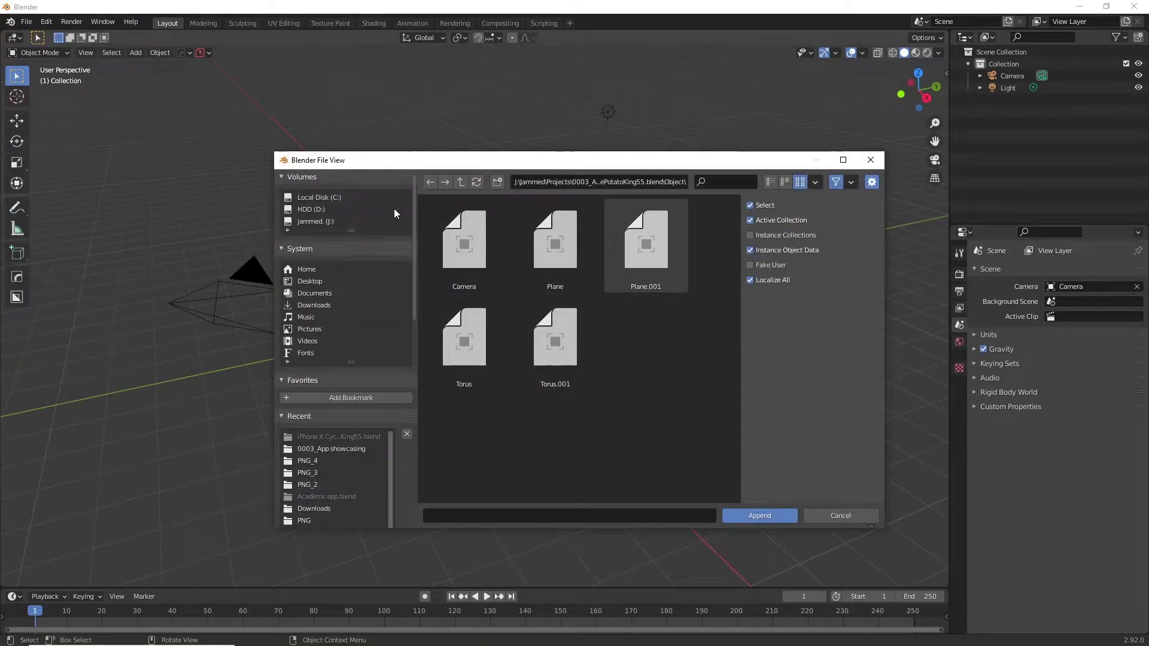
click(332, 449)
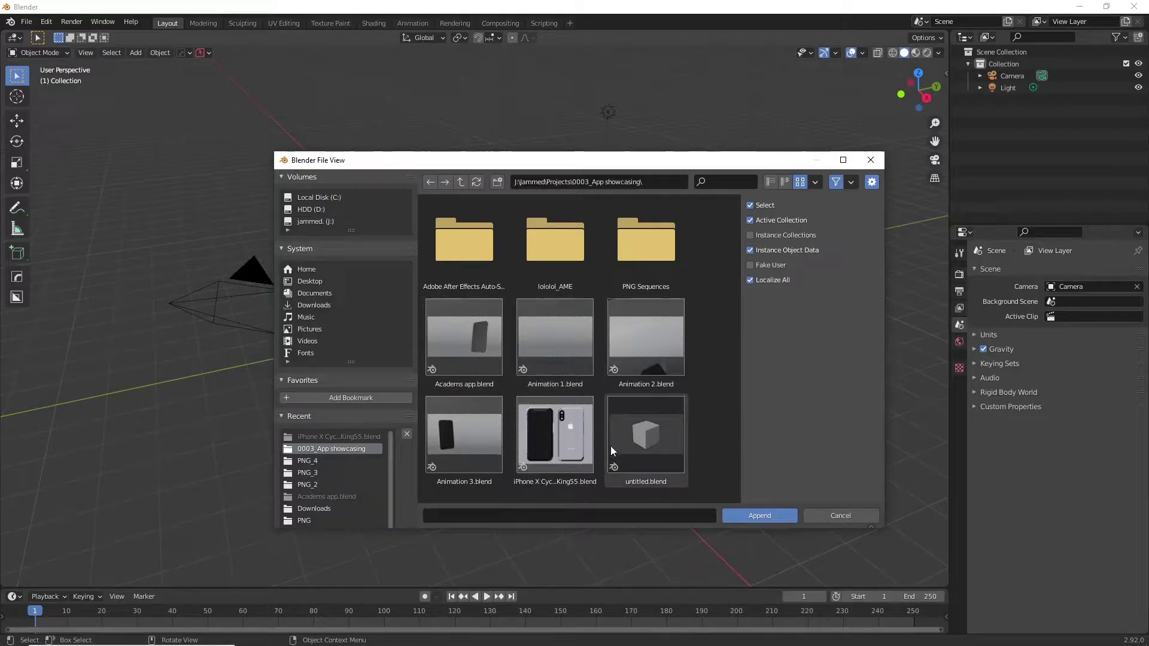
double_click(547, 455)
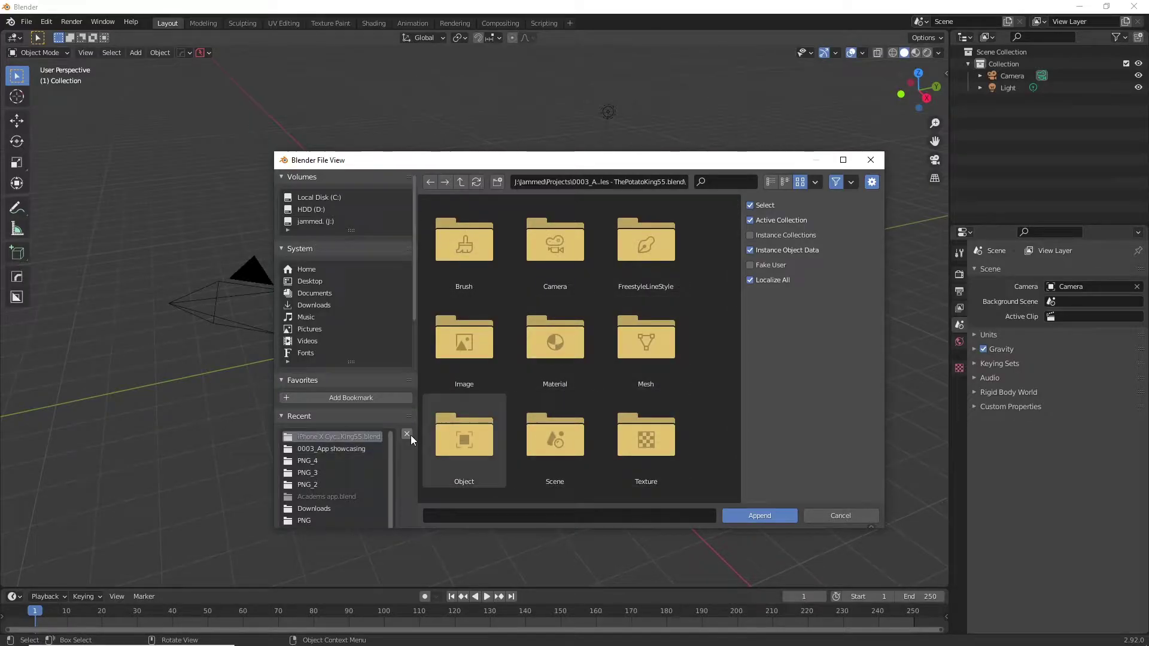
double_click(442, 437)
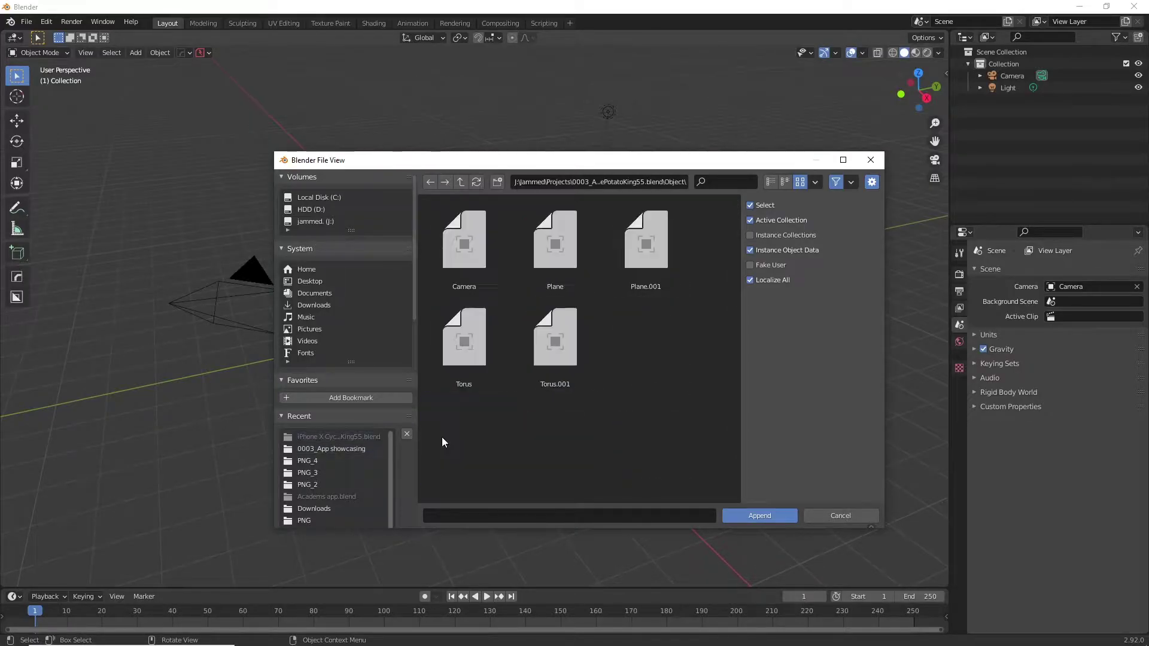
double_click(481, 361)
Step: Scale the appended phone model down uniformly
scroll(469, 401, down, 3)
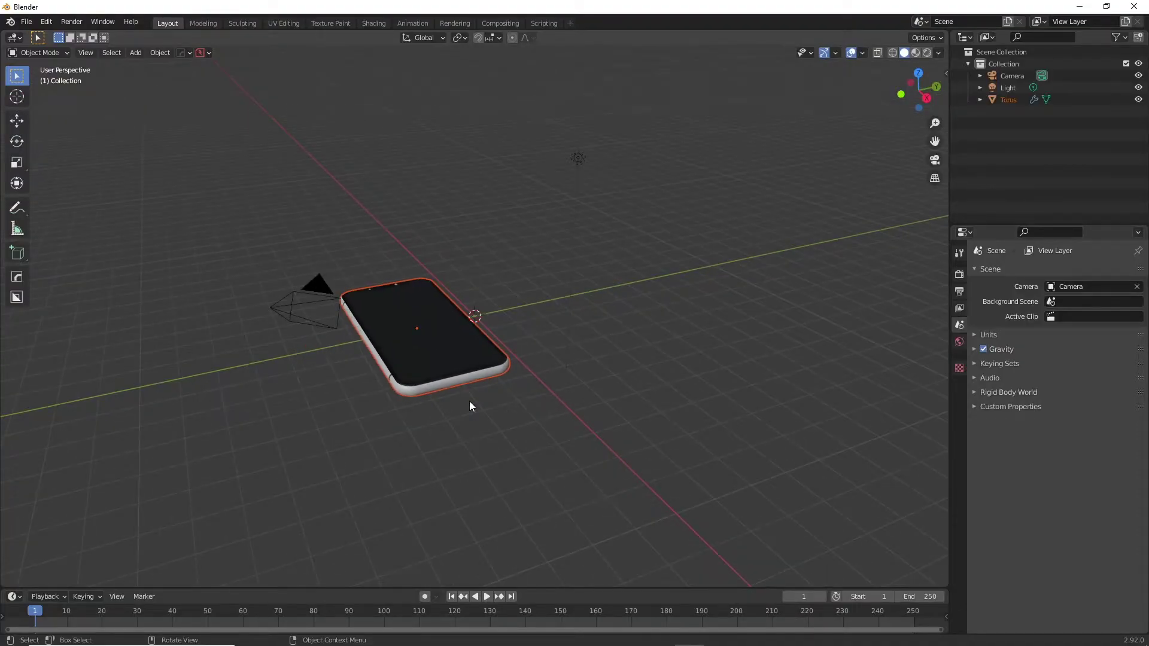
scroll(466, 392, up, 1)
key(s)
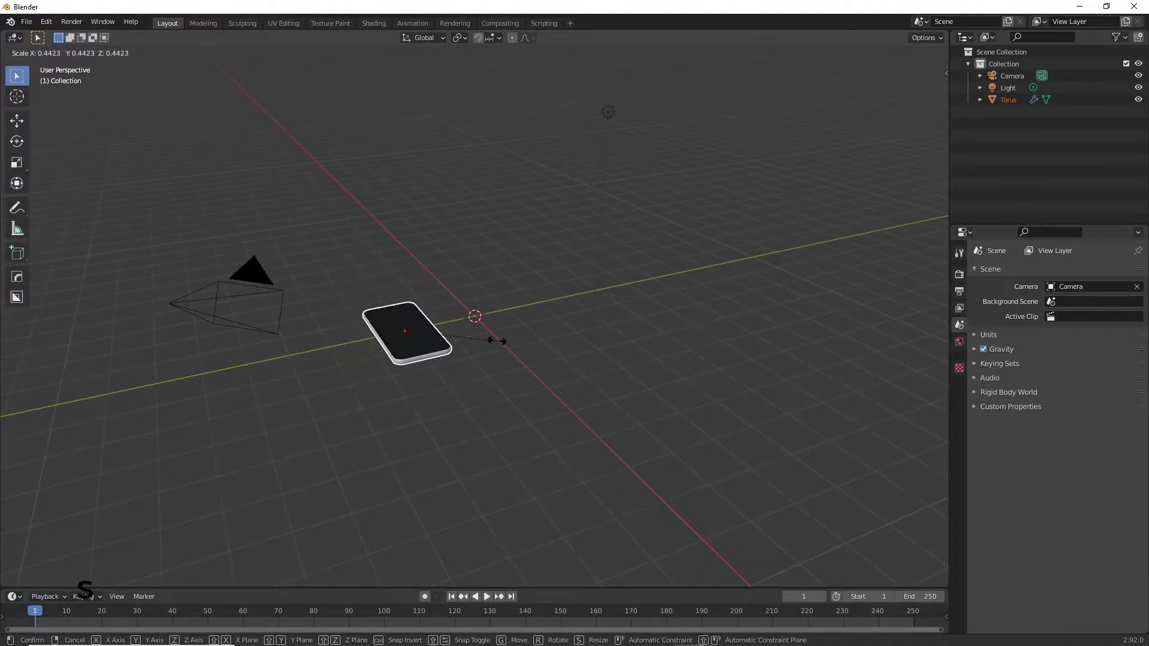
click(456, 328)
middle_drag(389, 355, 457, 375)
Step: Switch the viewport to Rendered shading with the phone in close view
scroll(400, 375, up, 6)
scroll(523, 340, up, 2)
scroll(519, 346, down, 5)
key(z)
click(538, 341)
scroll(461, 350, up, 4)
key(r)
key(r)
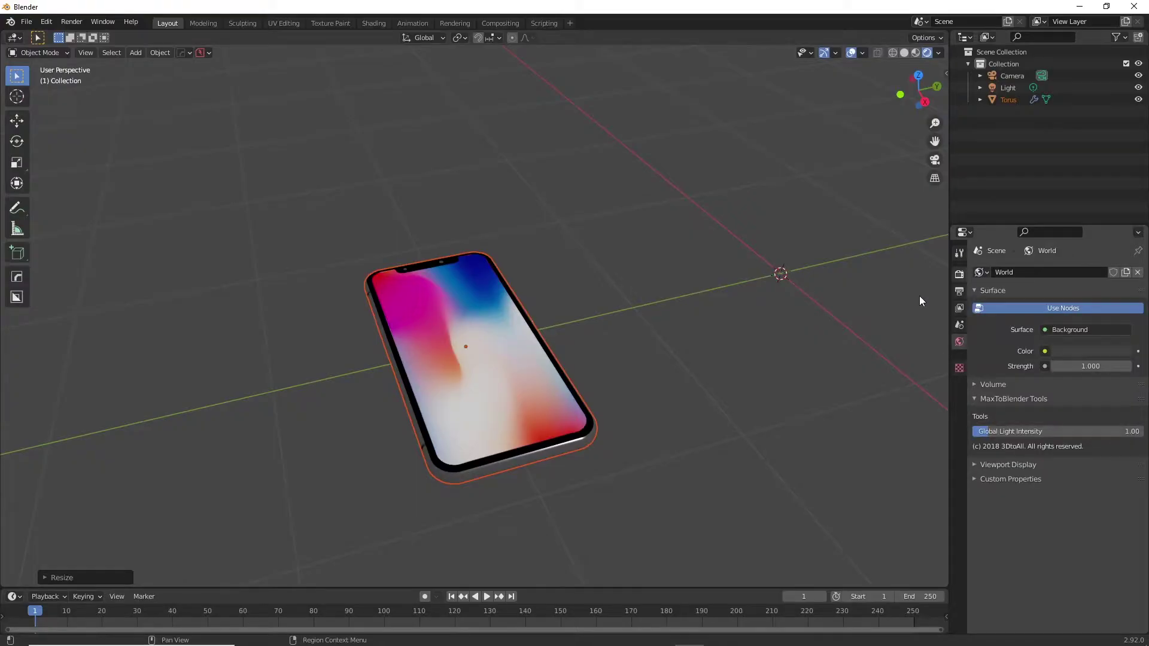
key(ctrl+z)
Step: Select the phone's screen material, Material.010, among its material slots
click(960, 464)
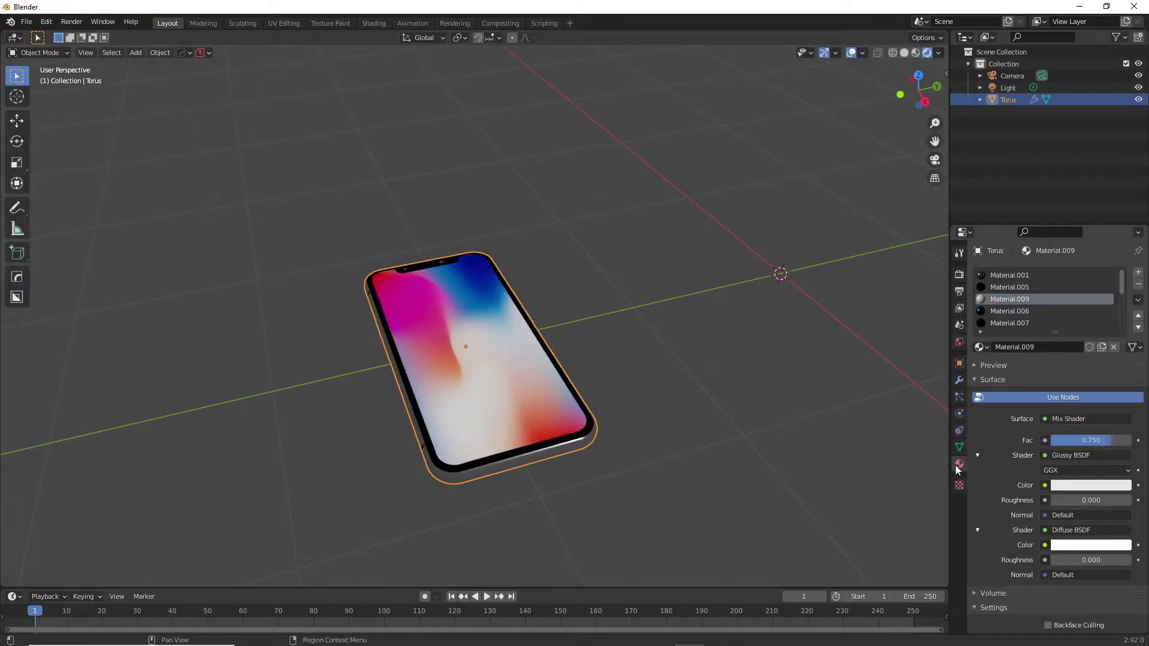
scroll(1006, 310, down, 3)
click(1007, 310)
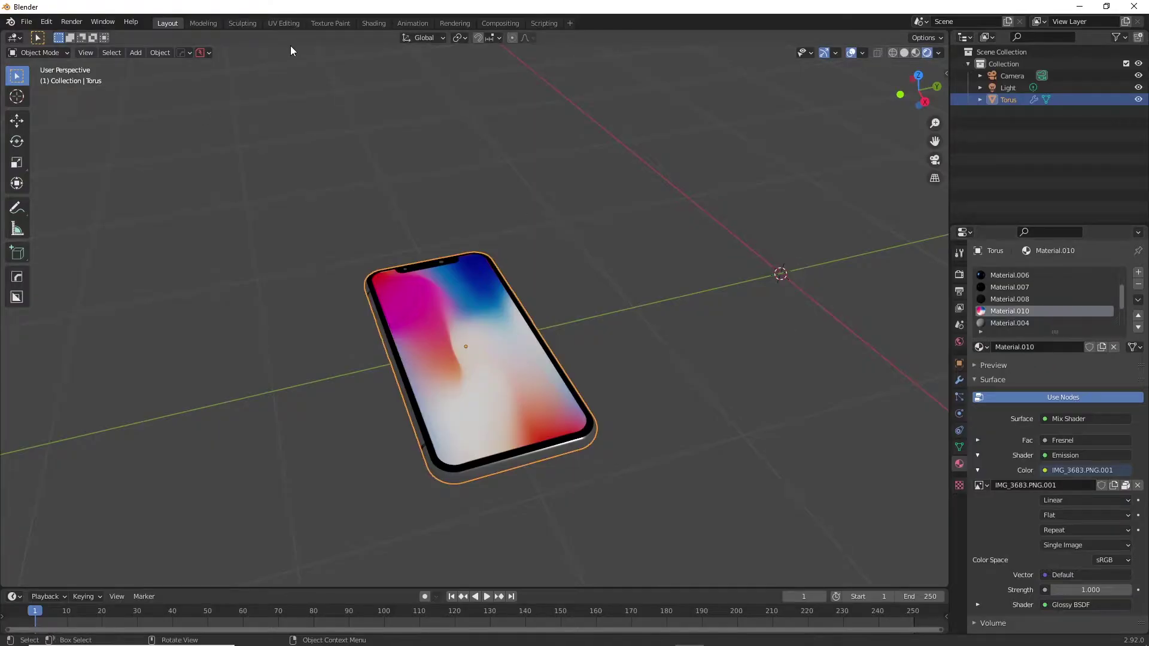
Step: Open the Shading workspace and move the IMG_3683.PNG.001 texture node farther away from the shader nodes
click(373, 23)
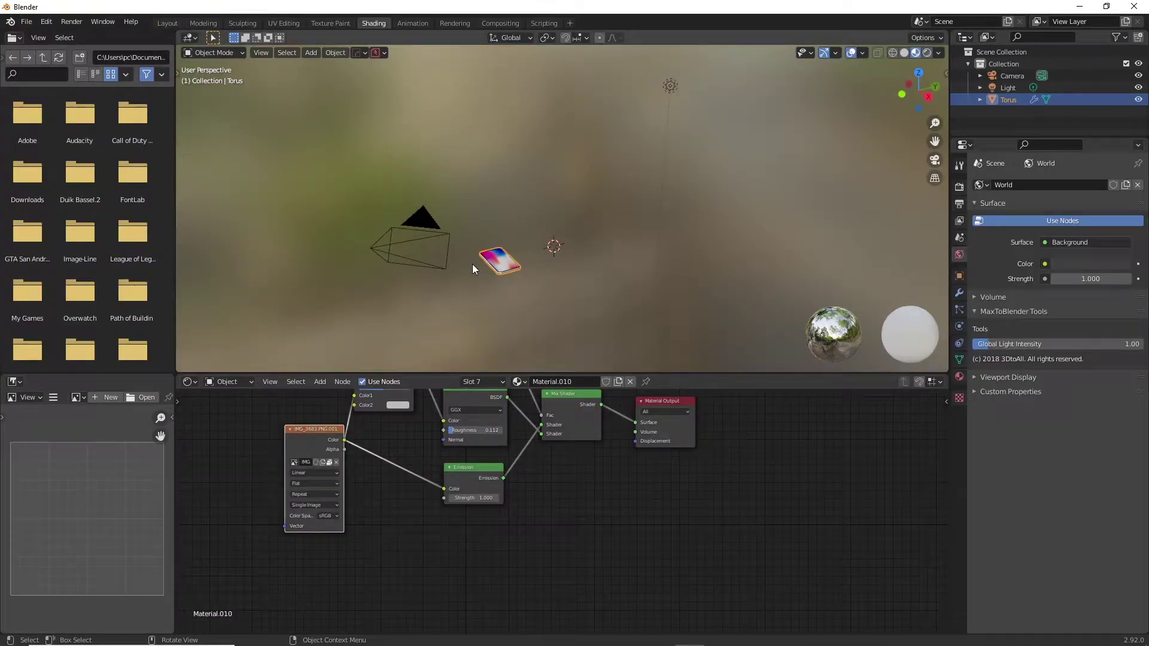
scroll(541, 486, down, 3)
mouse_move(541, 486)
middle_down()
mouse_move(664, 521)
mouse_move(693, 500)
middle_up()
scroll(573, 497, up, 8)
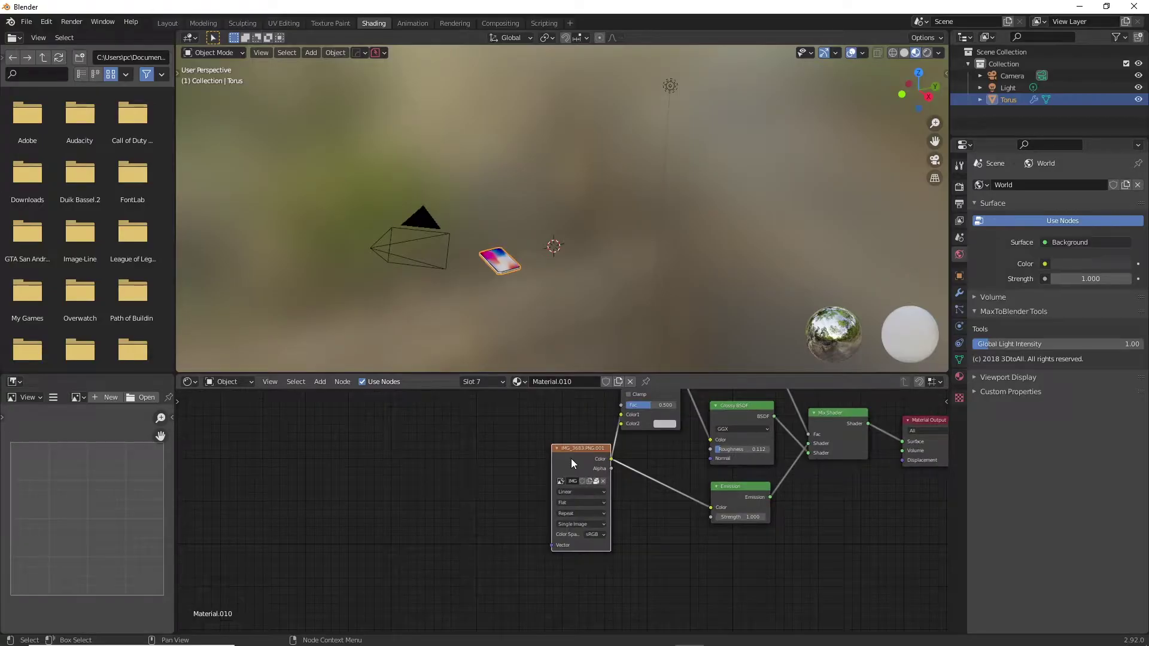
drag(576, 454, 507, 454)
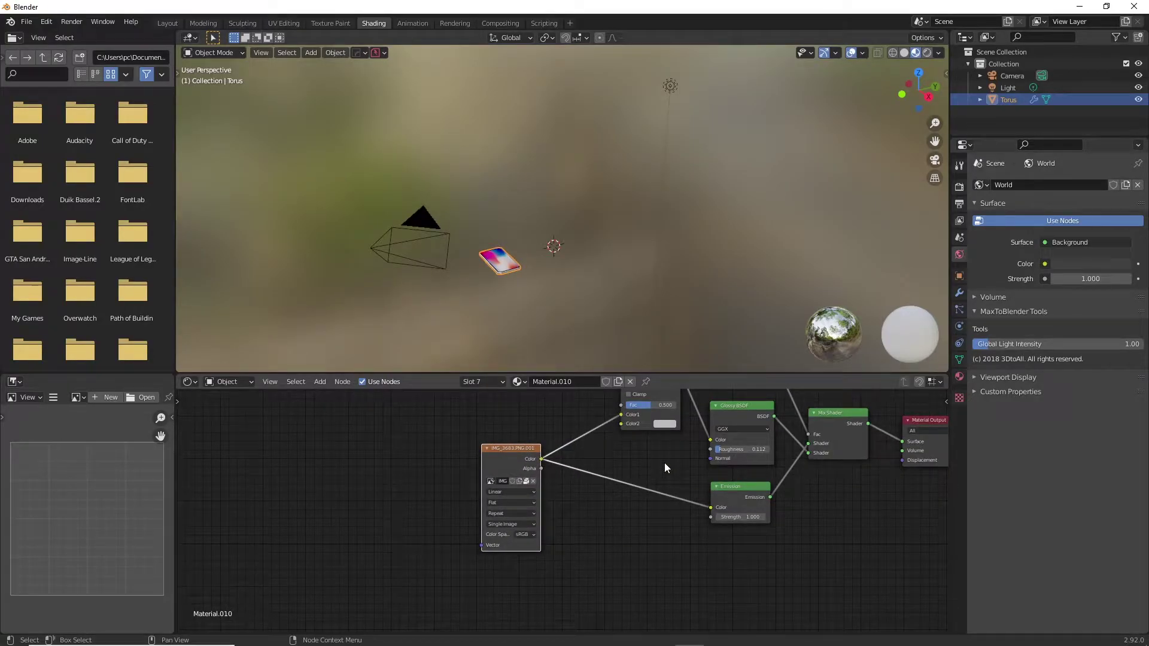
Step: Bring Landing page – 3_1.mp4 from the File Explorer project folder into the screen material's node graph
key(alt+Tab)
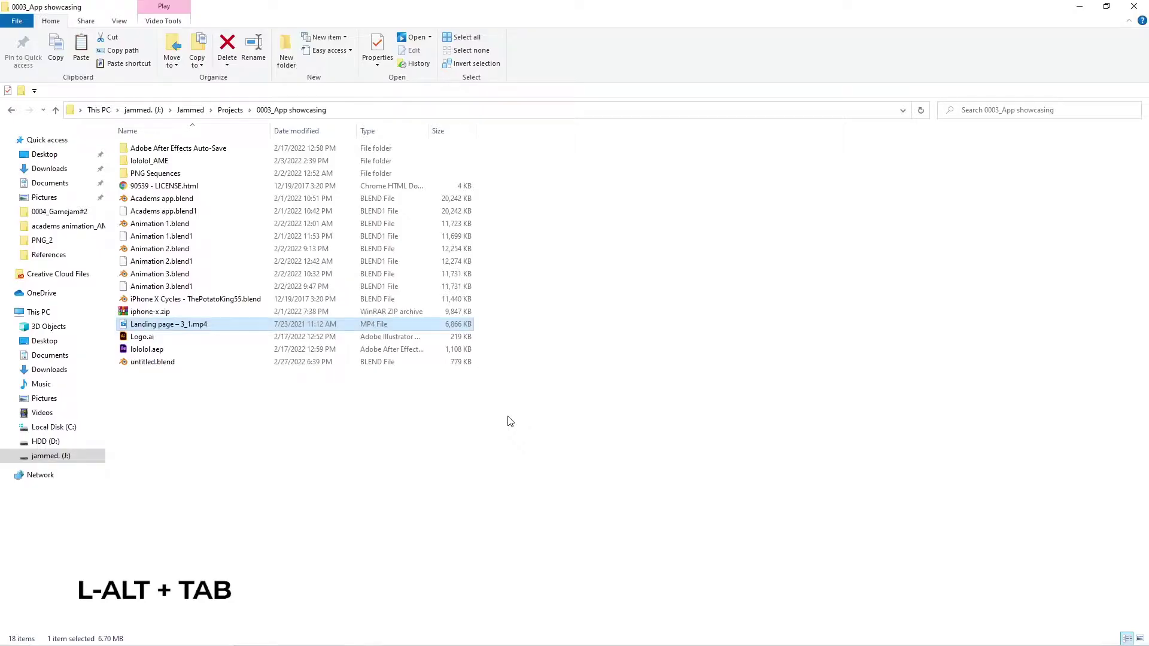
click(212, 435)
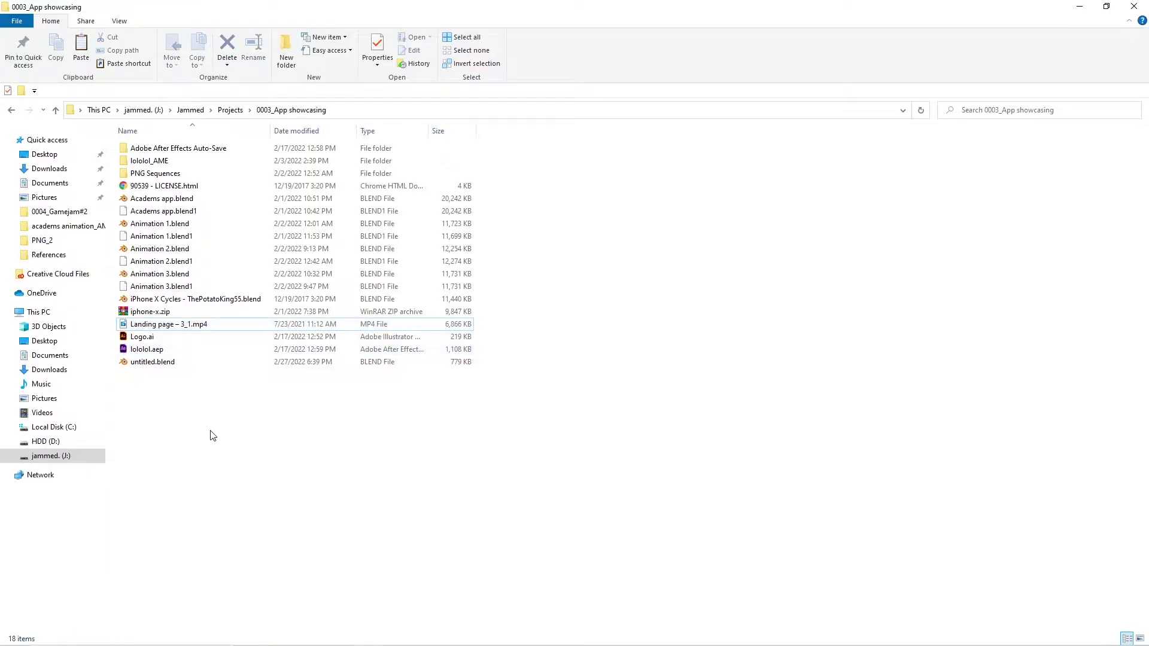
click(164, 326)
key(alt+Tab)
drag(164, 325, 424, 437)
scroll(446, 426, up, 3)
Step: Connect the video texture's Color output to the Mix node's Color1 and the Emission shader's Color
alt+scroll(419, 433, up, 1)
middle_drag(419, 433, 388, 494)
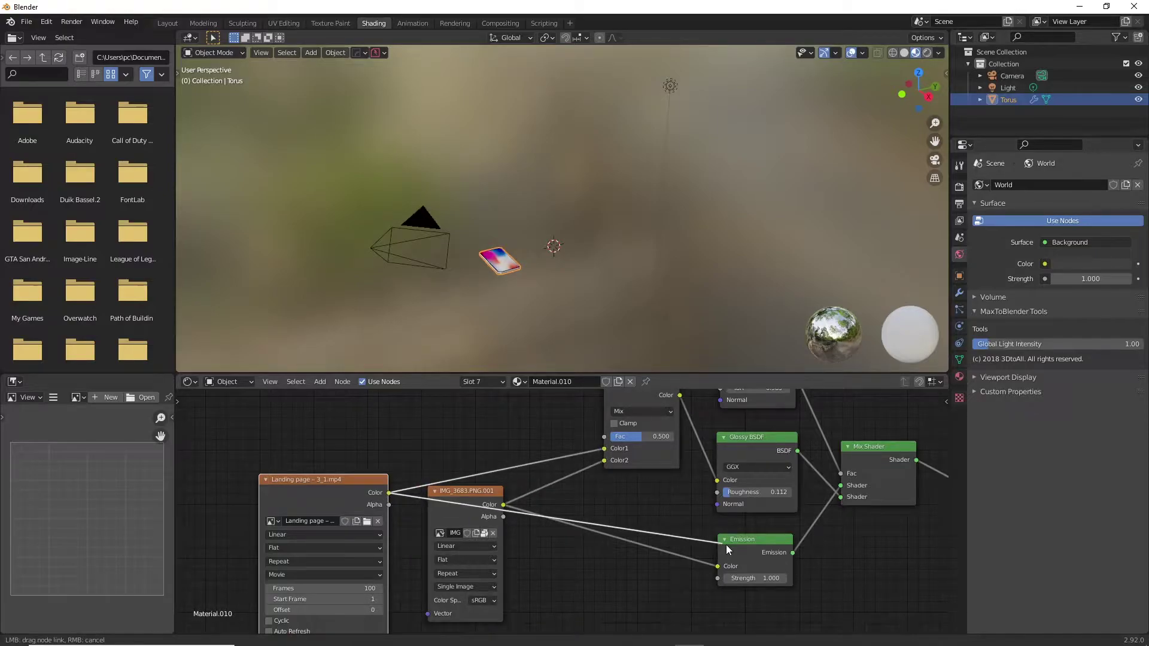
drag(726, 544, 717, 565)
middle_drag(505, 281, 666, 150)
scroll(484, 280, up, 3)
scroll(613, 227, up, 5)
middle_drag(607, 245, 562, 276)
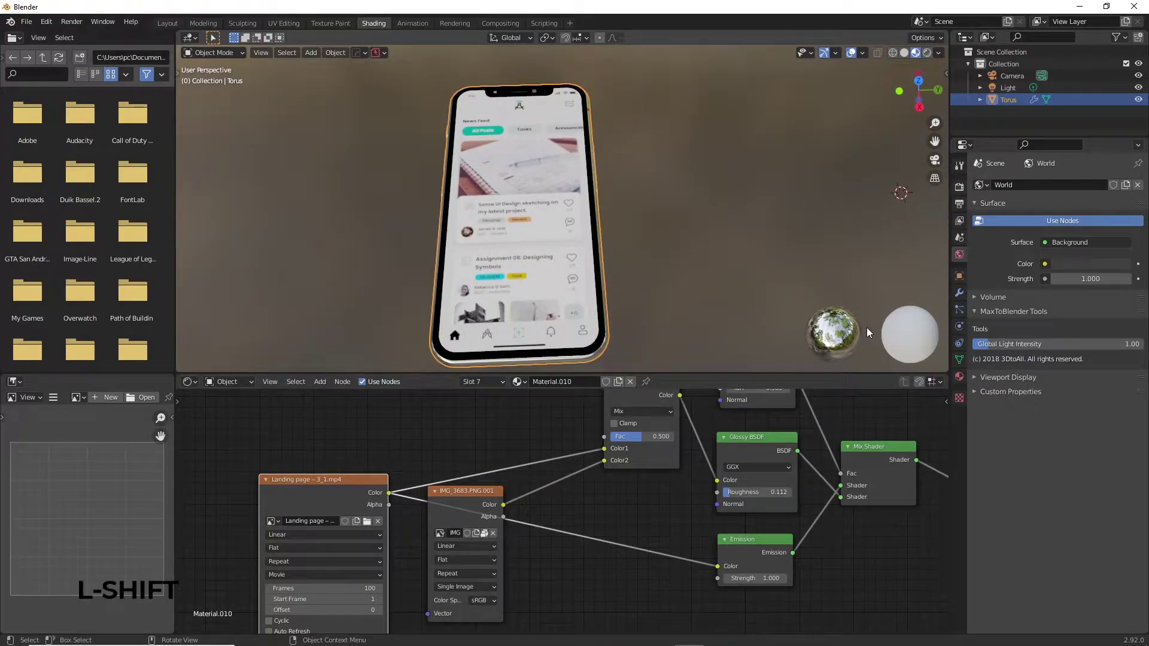
Step: Set the video texture to 250 frames with offset 0, enable Auto Refresh, and preview the playback
click(960, 376)
drag(1085, 496, 1045, 496)
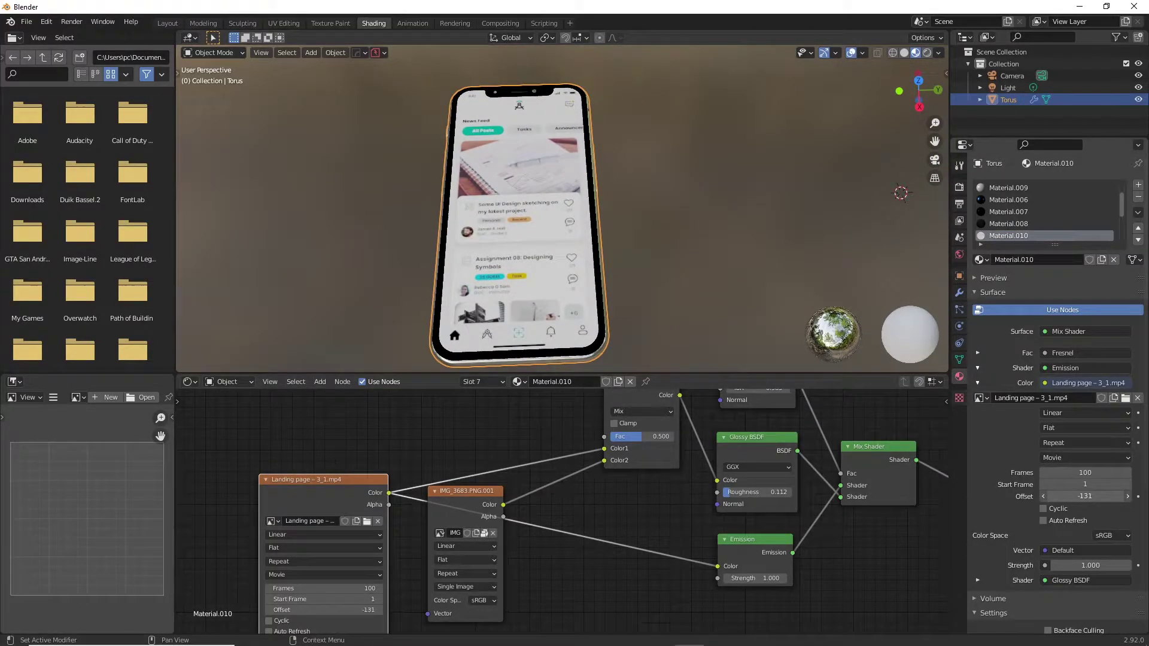
click(1044, 521)
key(ctrl+z)
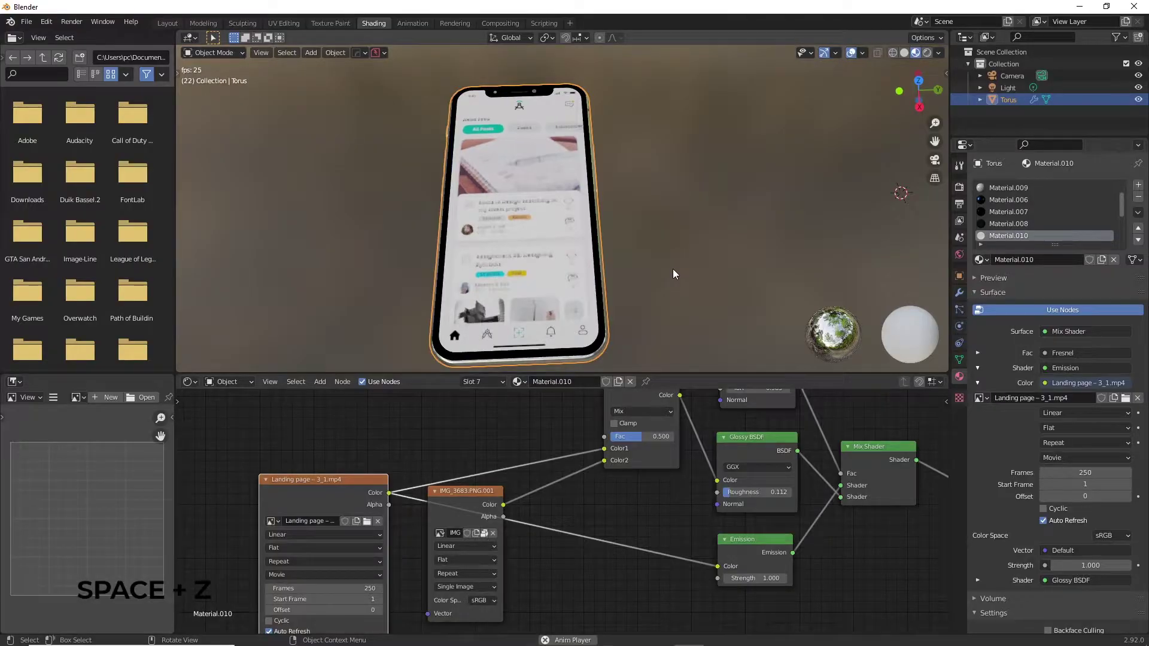
key(space)
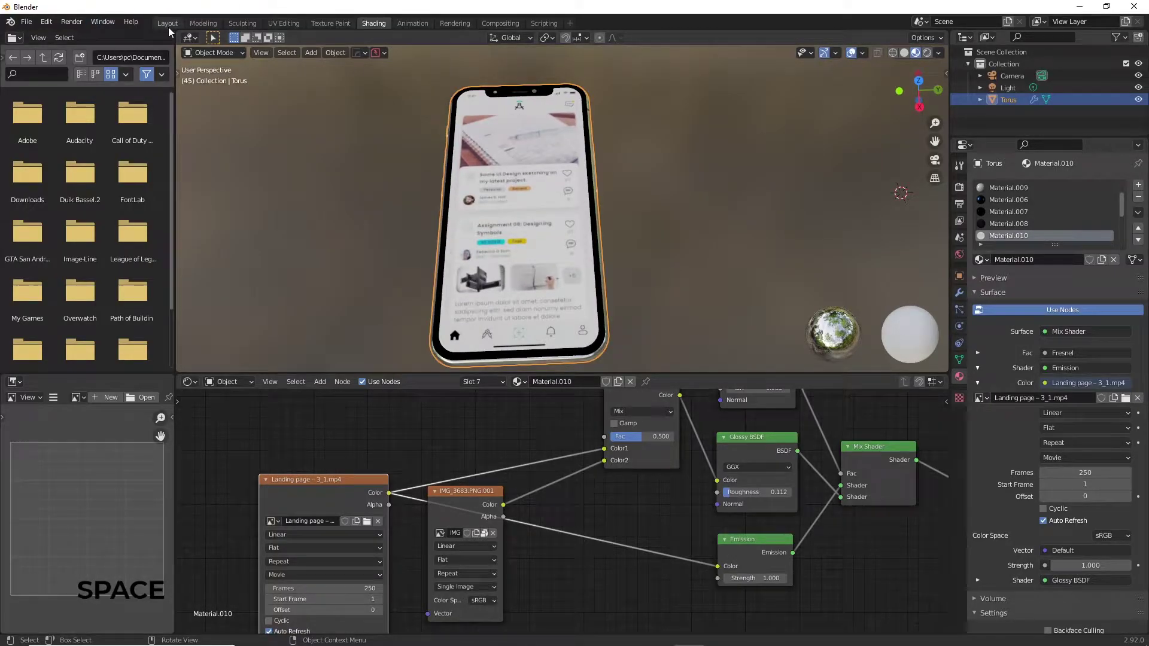
Step: Return to the Layout workspace and align the camera to a low front view of the phone
click(167, 23)
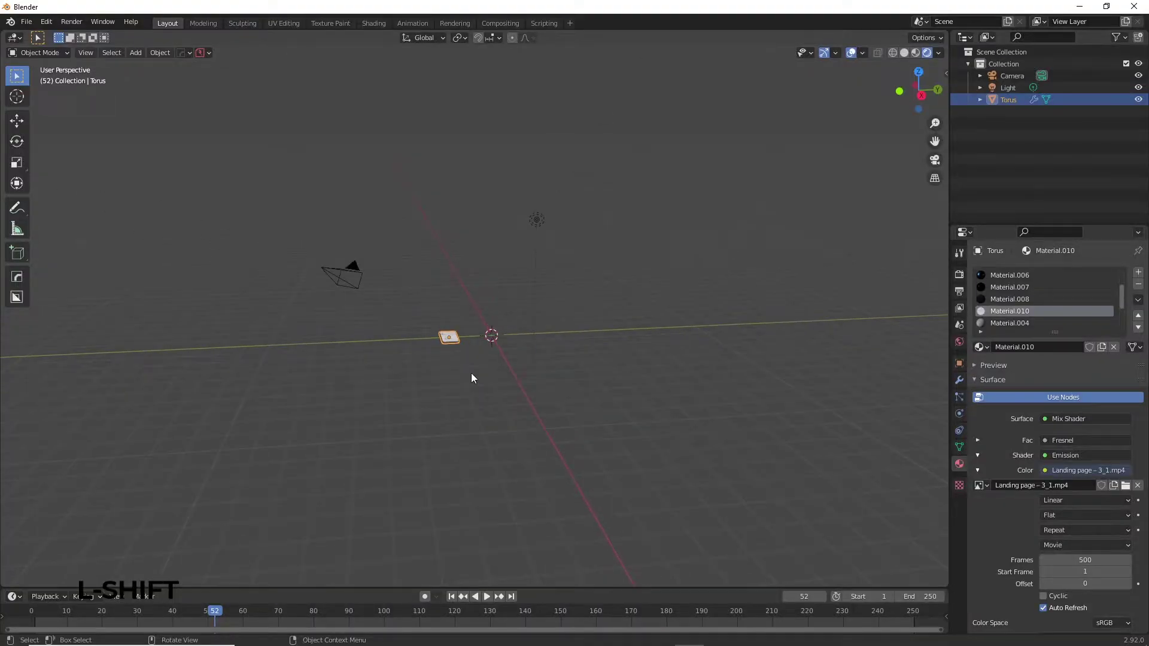
scroll(471, 372, up, 7)
middle_drag(478, 385, 465, 371)
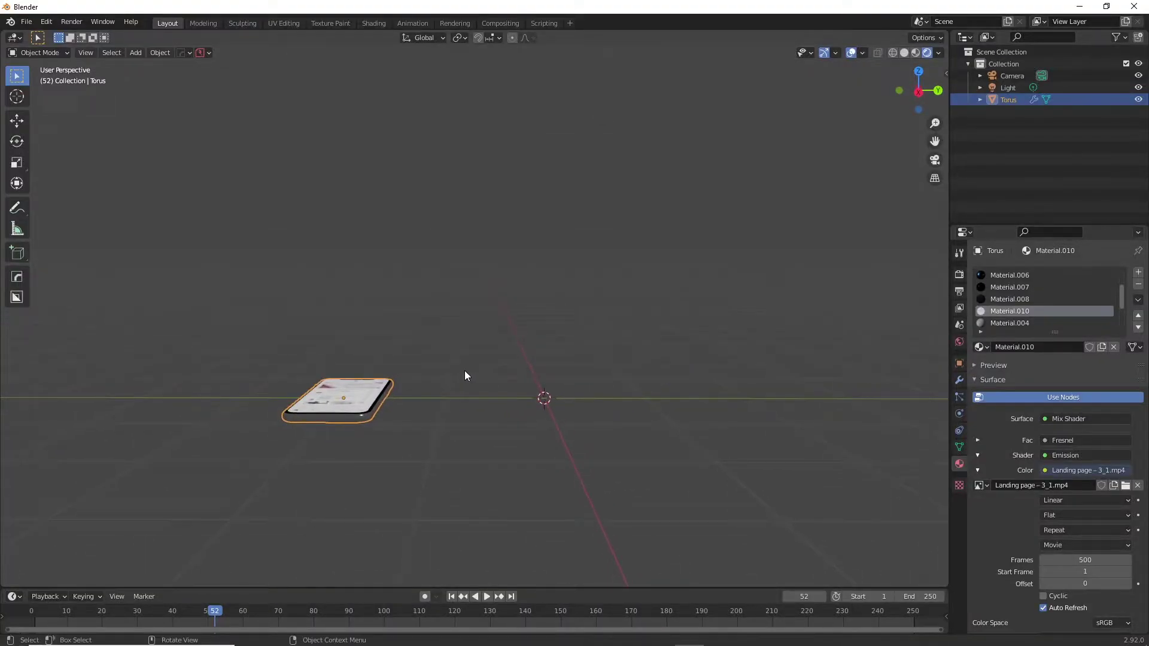
key(ctrl+alt+KP_0)
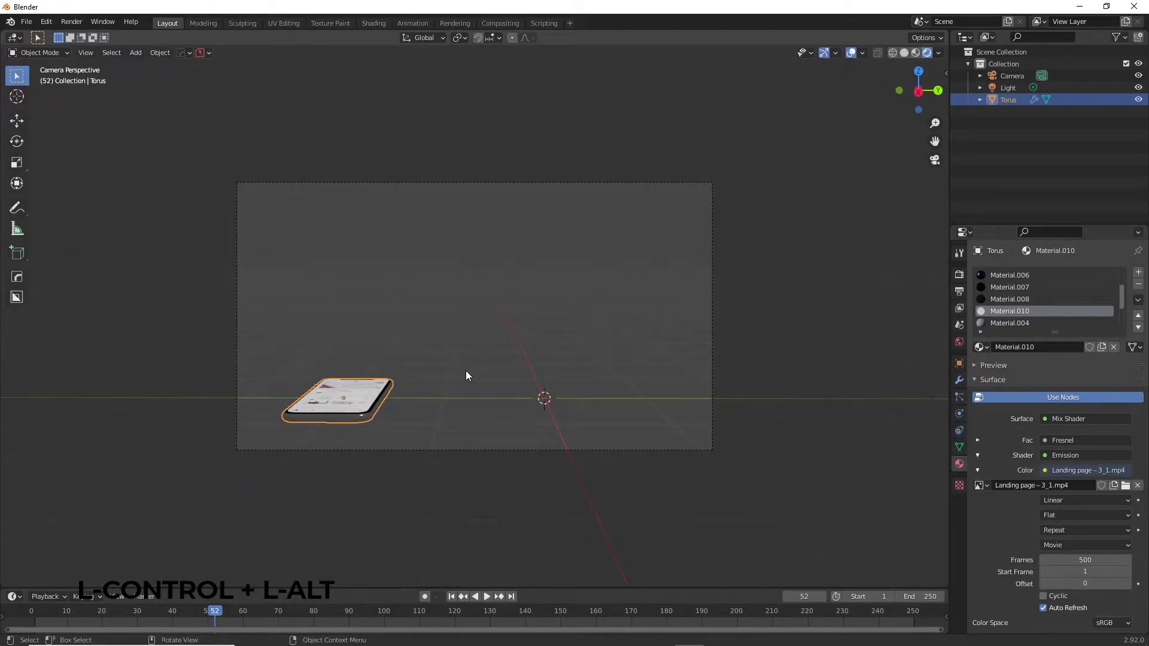
key(alt)
Step: Rotate the phone upright about the Y axis, then move and scale it into the right half of the camera frame
key(r)
key(y)
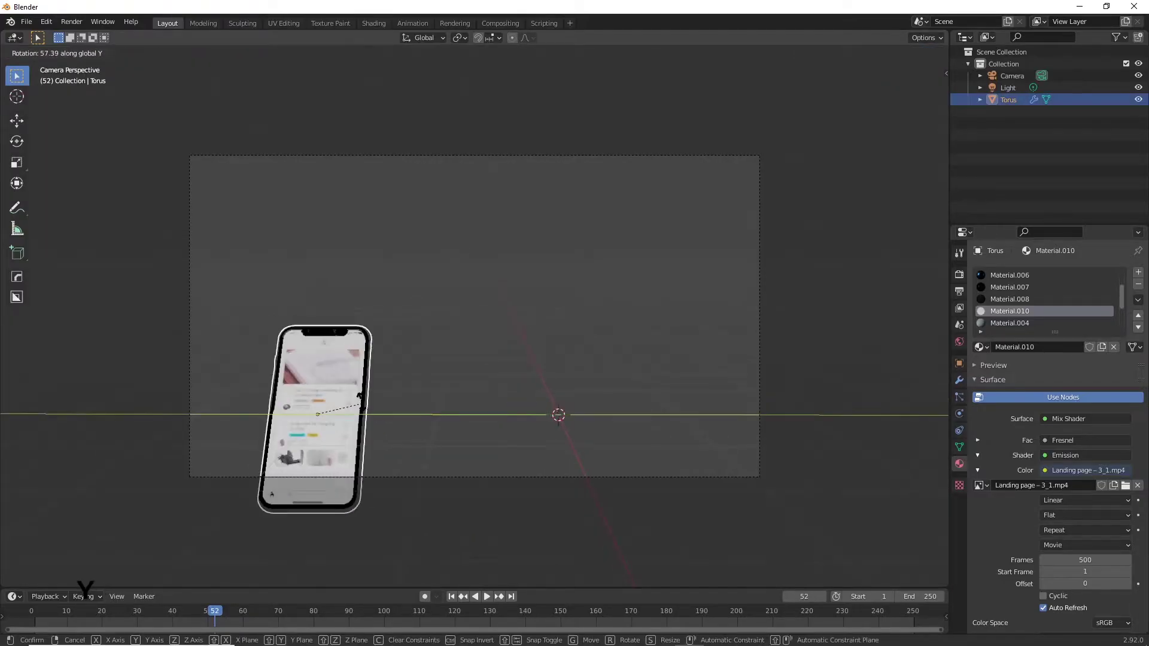
click(356, 419)
key(g)
click(614, 339)
key(s)
click(708, 436)
Step: Add a plane mesh and scale it up into a large floor around the phone
middle_drag(499, 402, 593, 417)
key(shift+a)
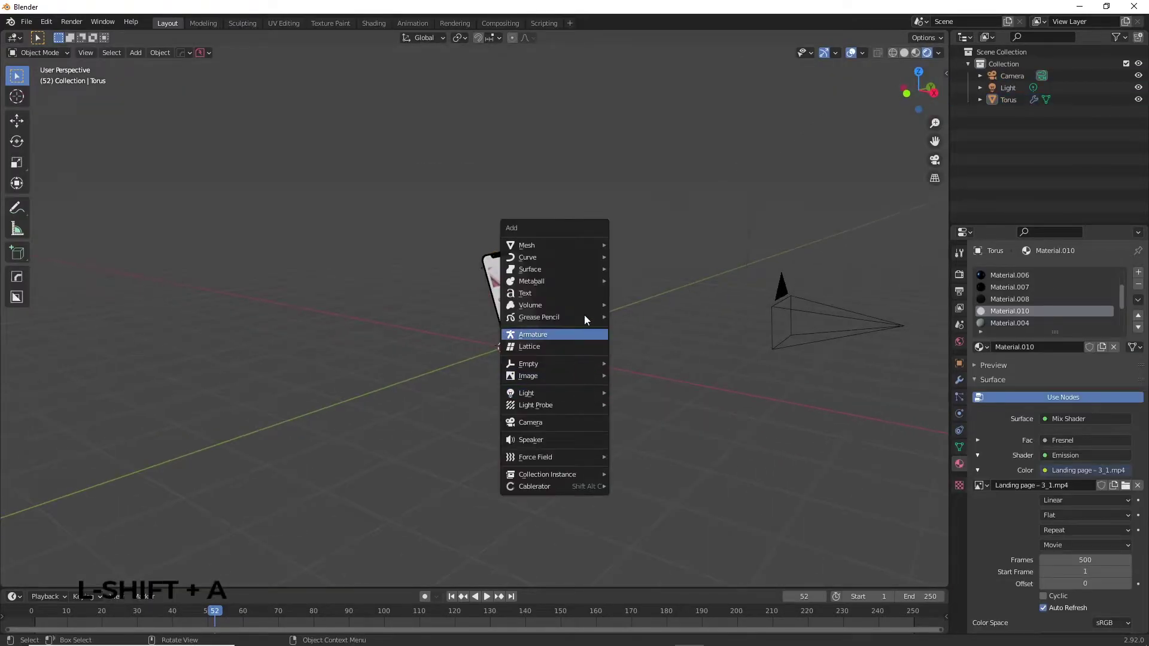
mouse_move(582, 244)
click(664, 256)
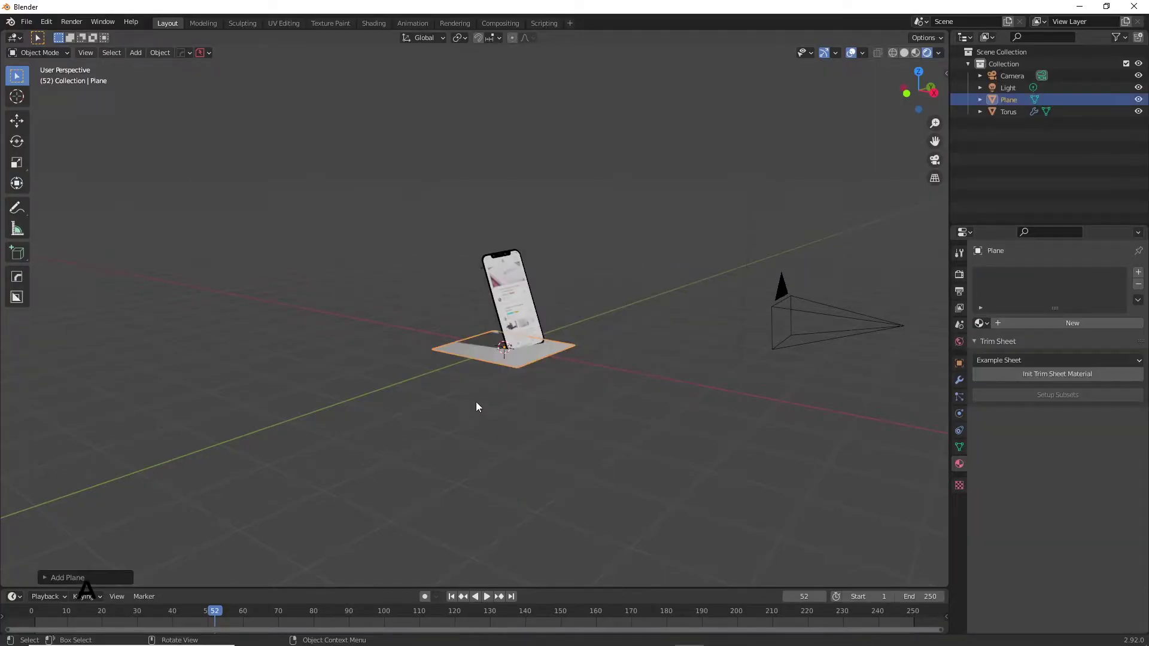
key(s)
click(319, 447)
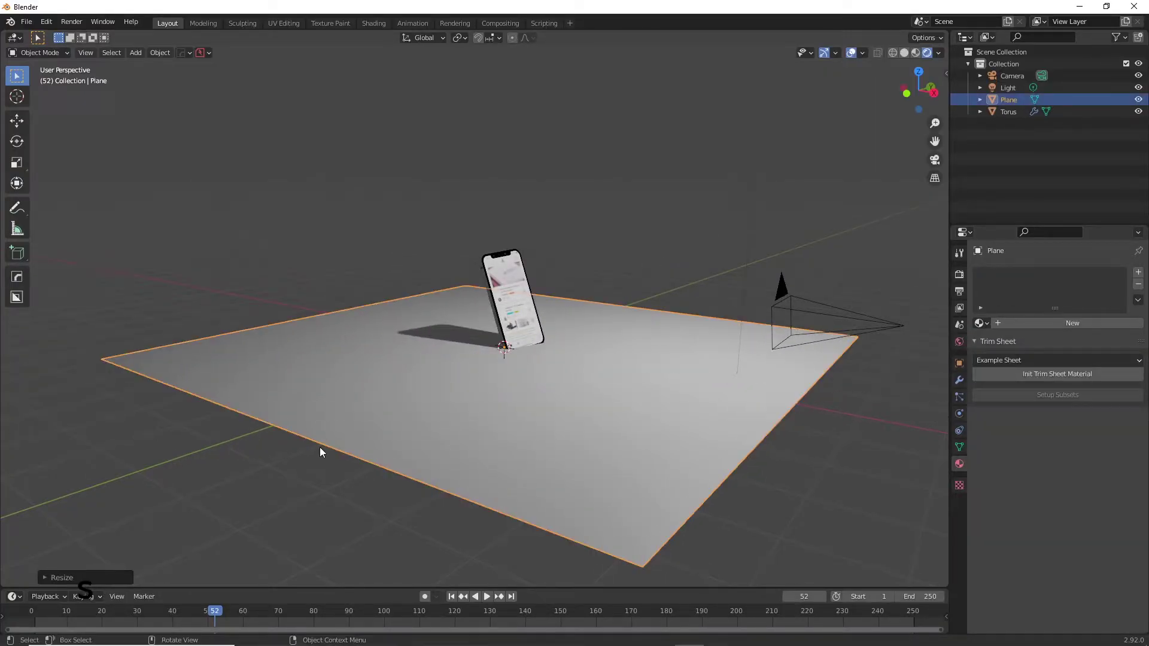
Step: Lower the floor plane about 0.37 m along Z beneath the phone
key(KP_0)
key(g)
key(z)
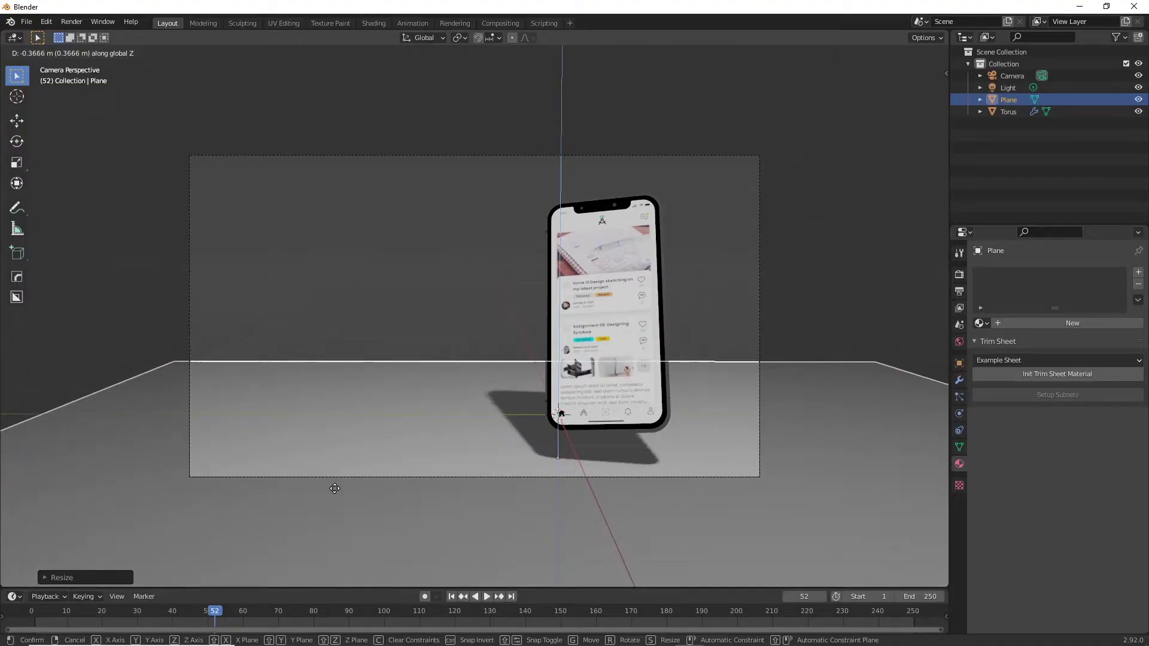
click(333, 487)
Step: Shift the floor plane along the X axis away from the camera
middle_drag(333, 488, 450, 374)
key(KP_0)
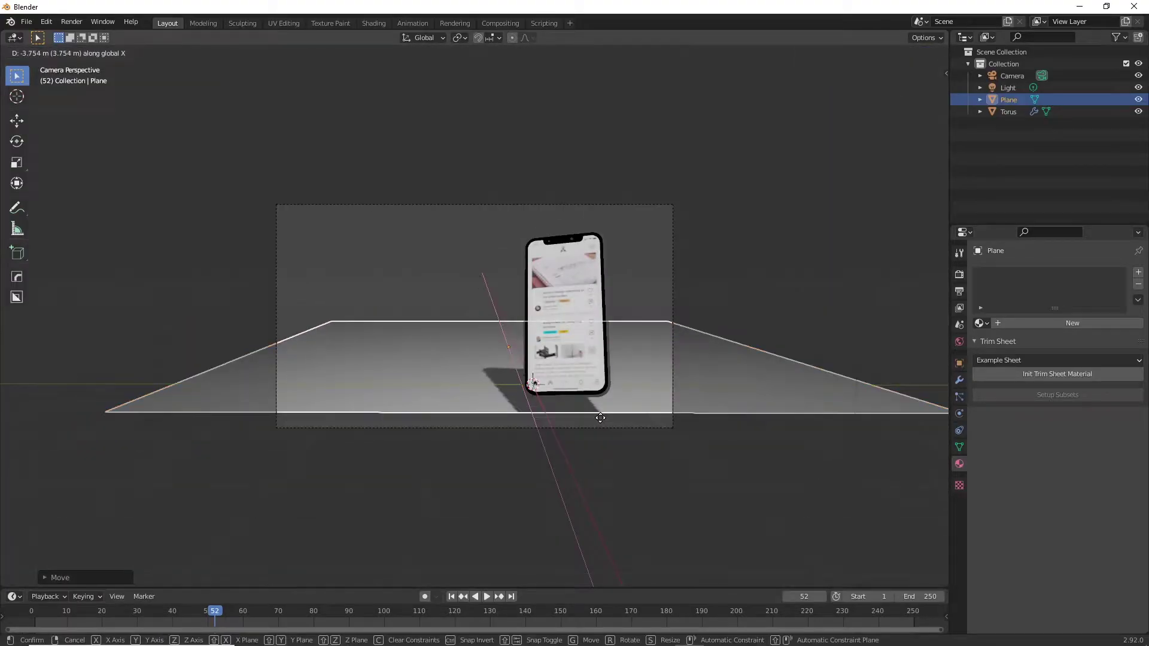
click(536, 424)
middle_drag(536, 424, 551, 410)
scroll(551, 410, down, 3)
key(g)
key(x)
click(626, 408)
scroll(626, 408, up, 1)
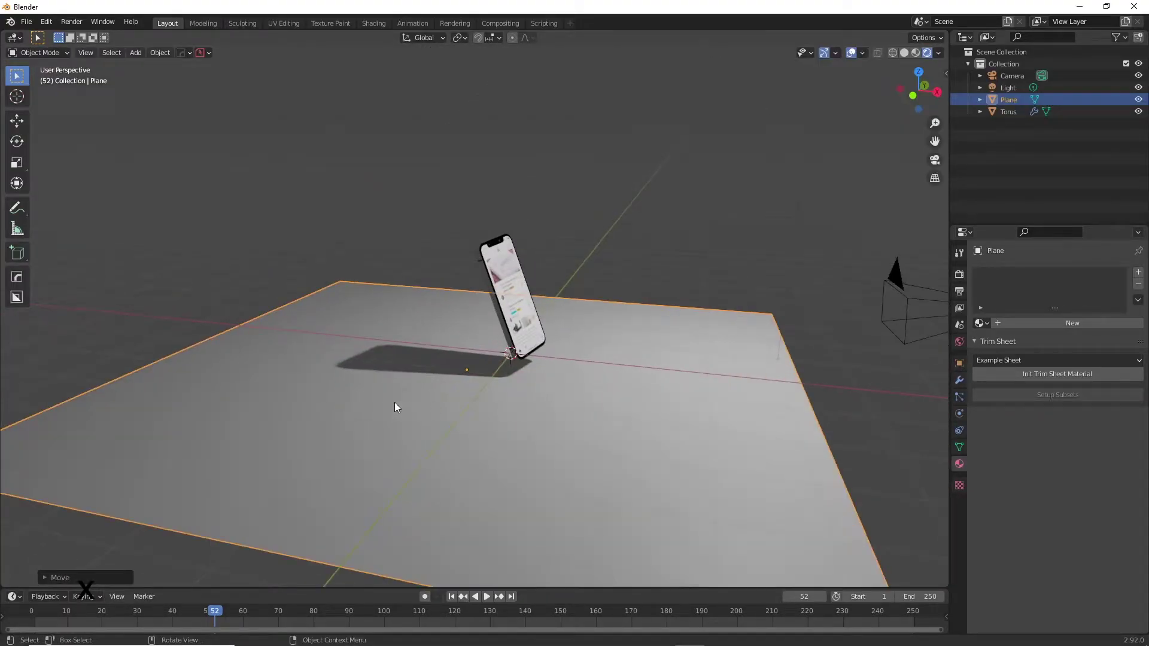
Step: Scale the floor plane up further so it covers more of the scene
key(s)
click(430, 449)
scroll(430, 449, down, 3)
shift+middle_drag(375, 398, 414, 398)
Step: Extrude the floor plane's far edge behind the phone about 12 m upward along Z to form a back wall
key(Tab)
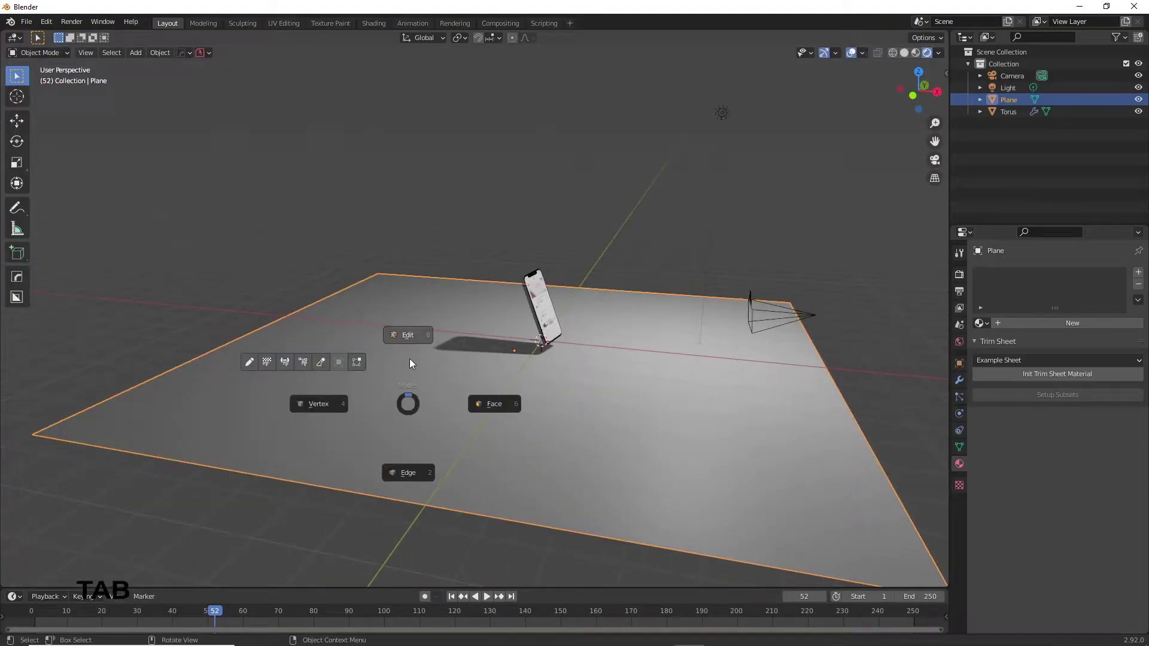
click(409, 363)
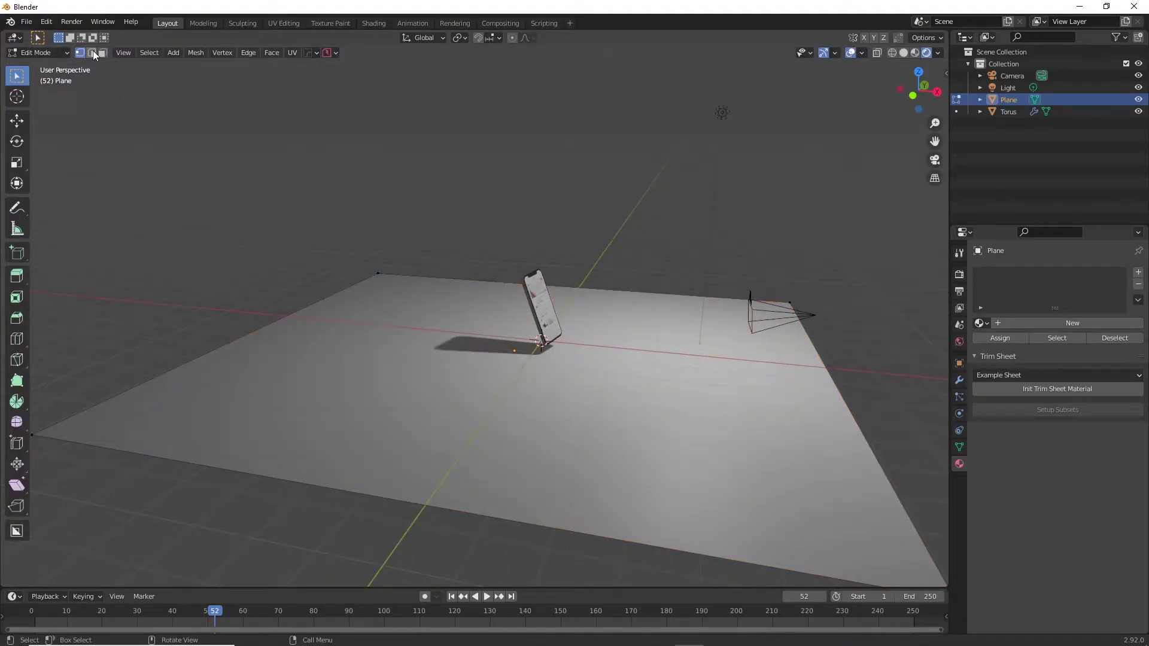
click(93, 54)
scroll(419, 384, down, 5)
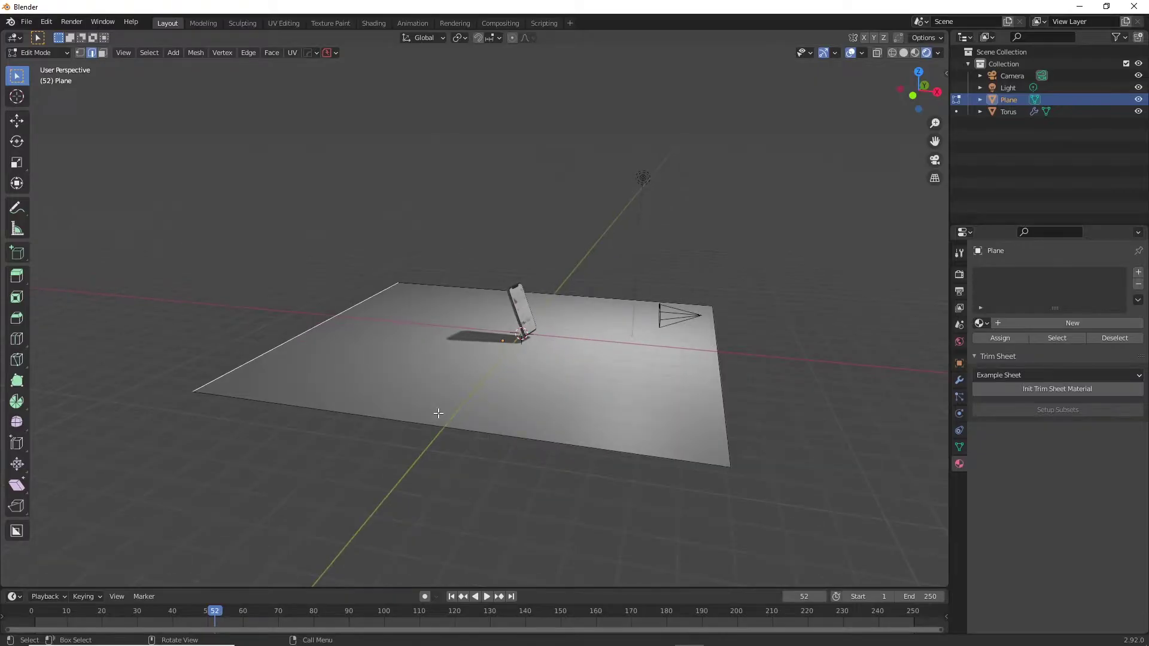
key(e)
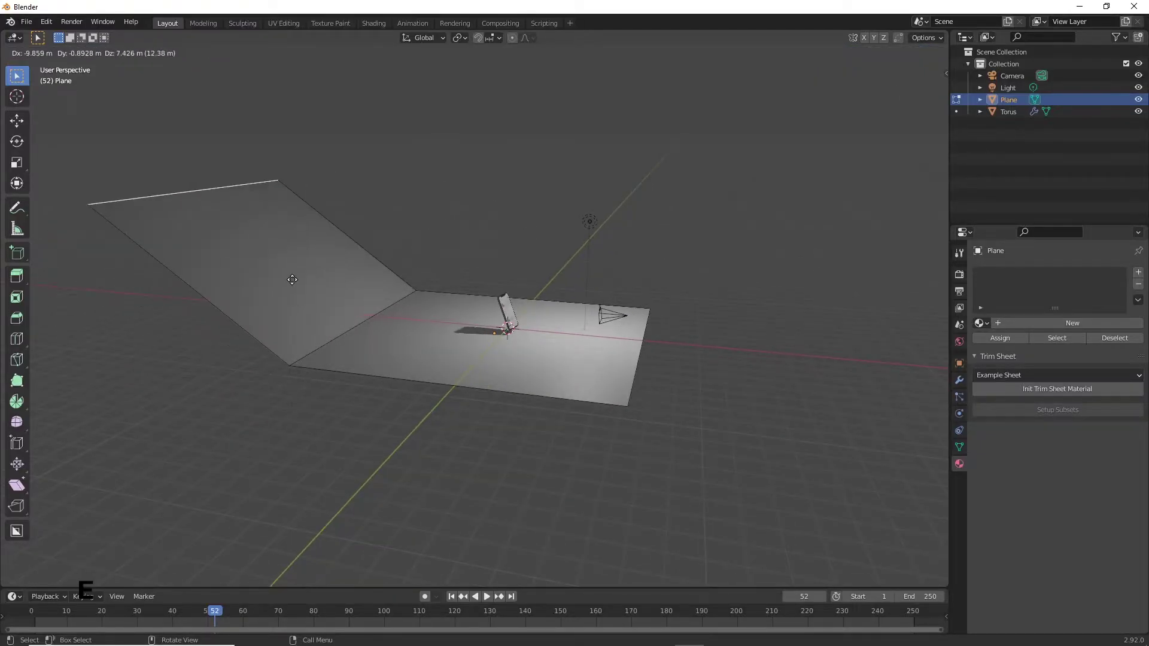
key(z)
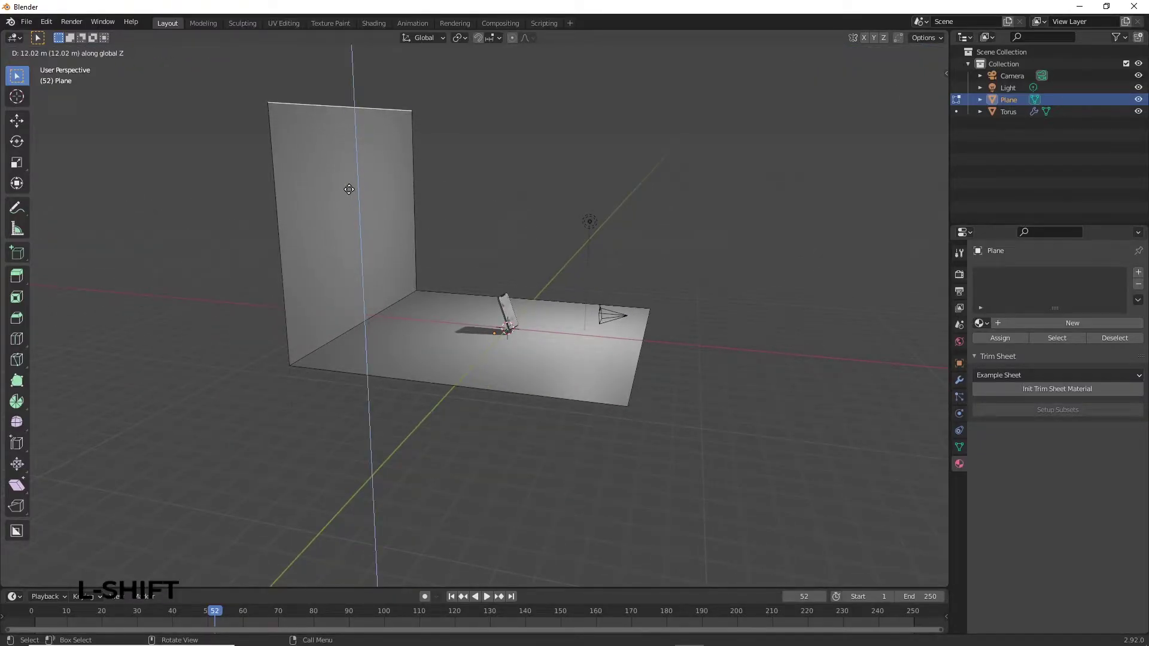
click(349, 193)
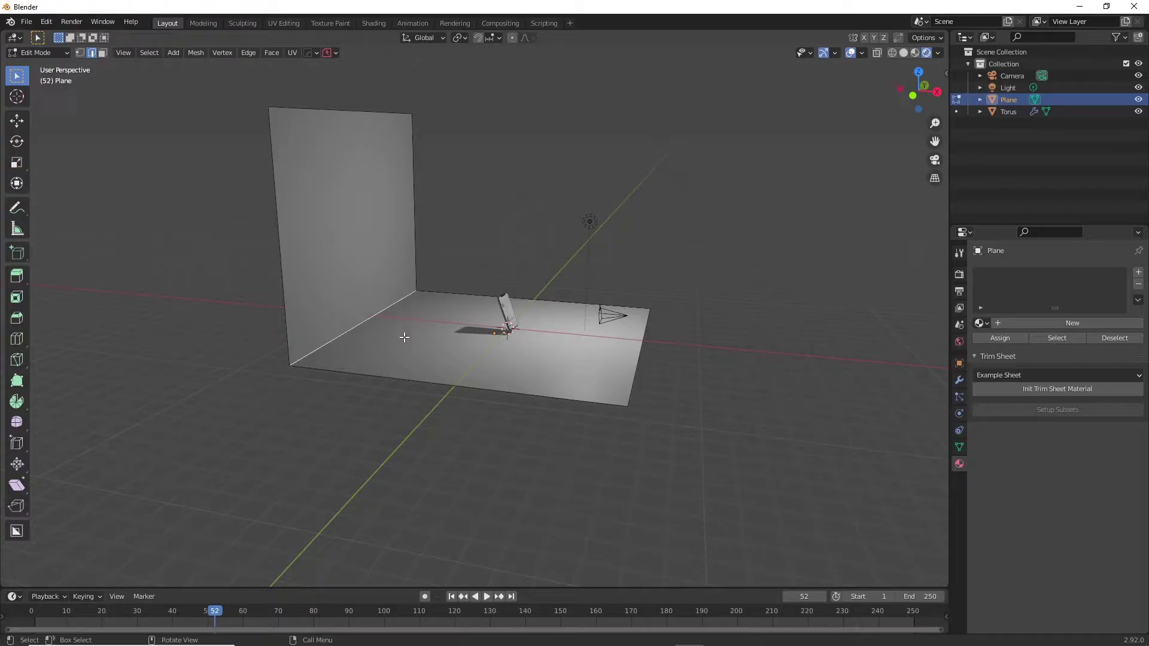
Step: Bevel the edge between floor and back wall into a wide curve with about 38 segments
key(ctrl+b)
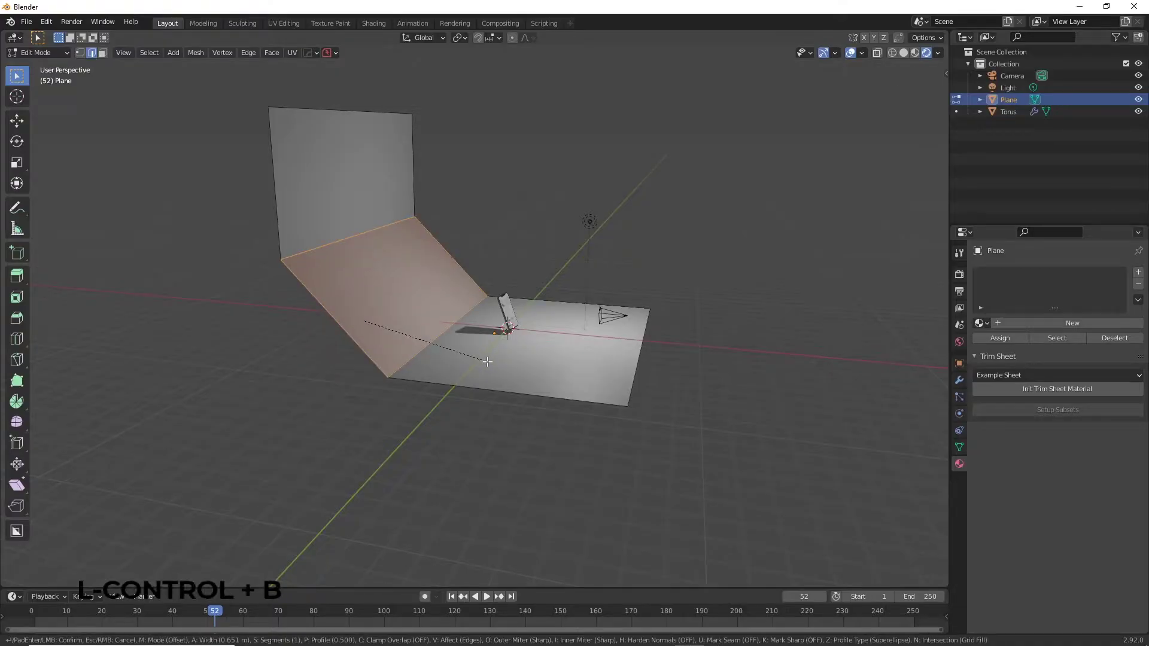
scroll(475, 359, up, 7)
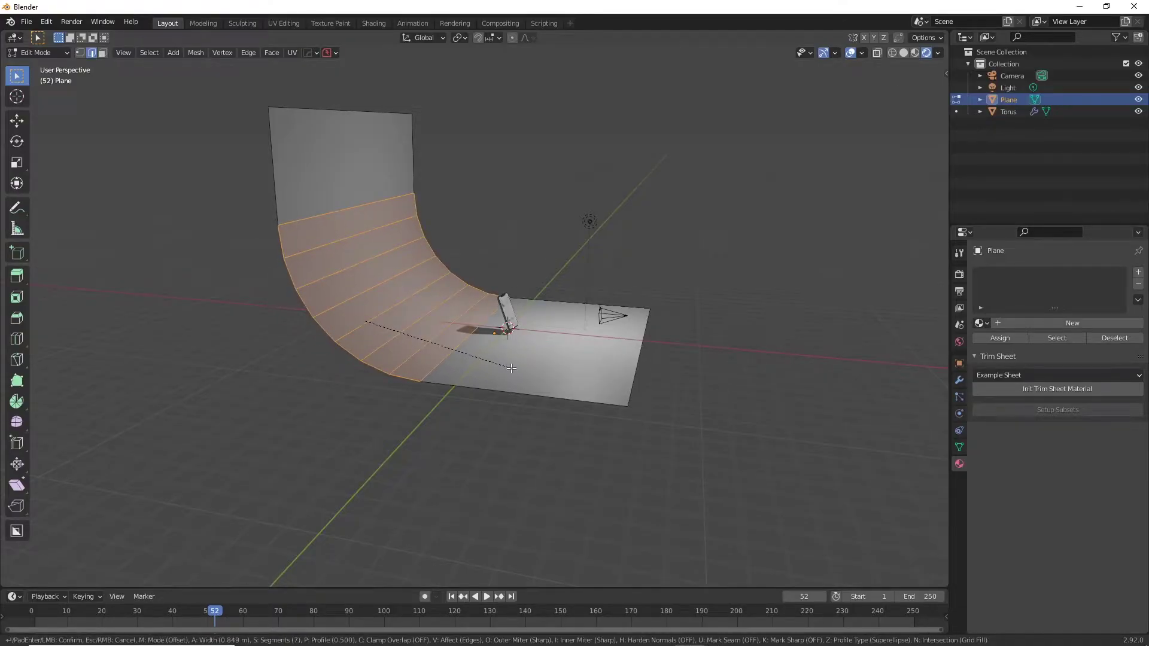
scroll(514, 371, up, 4)
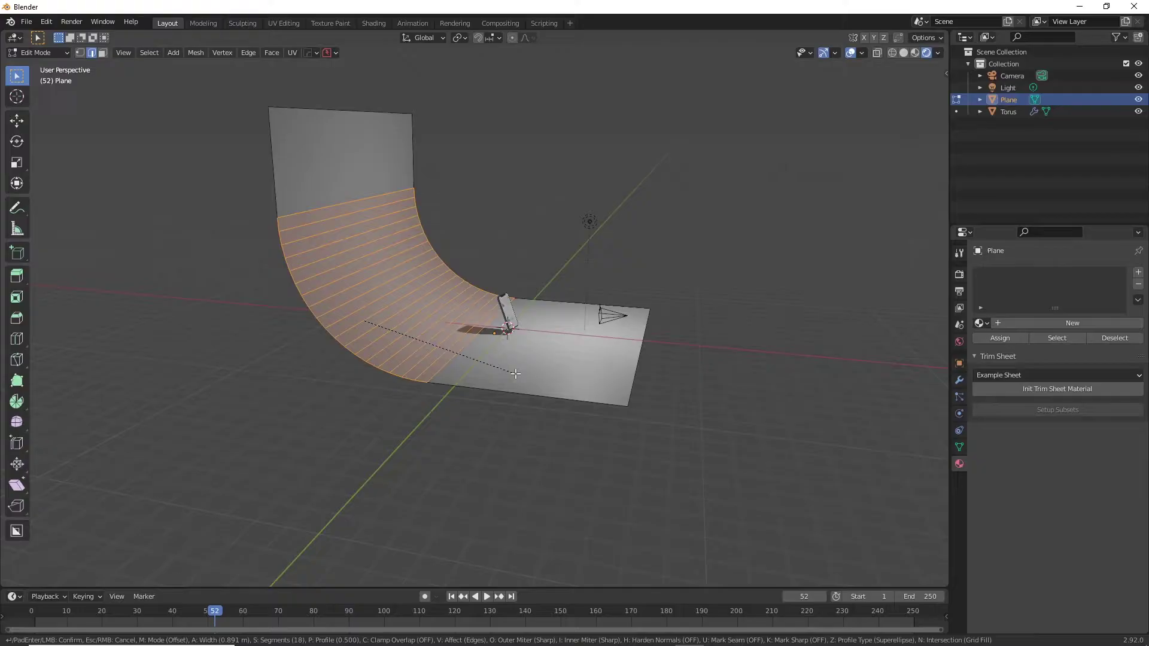
scroll(516, 374, up, 13)
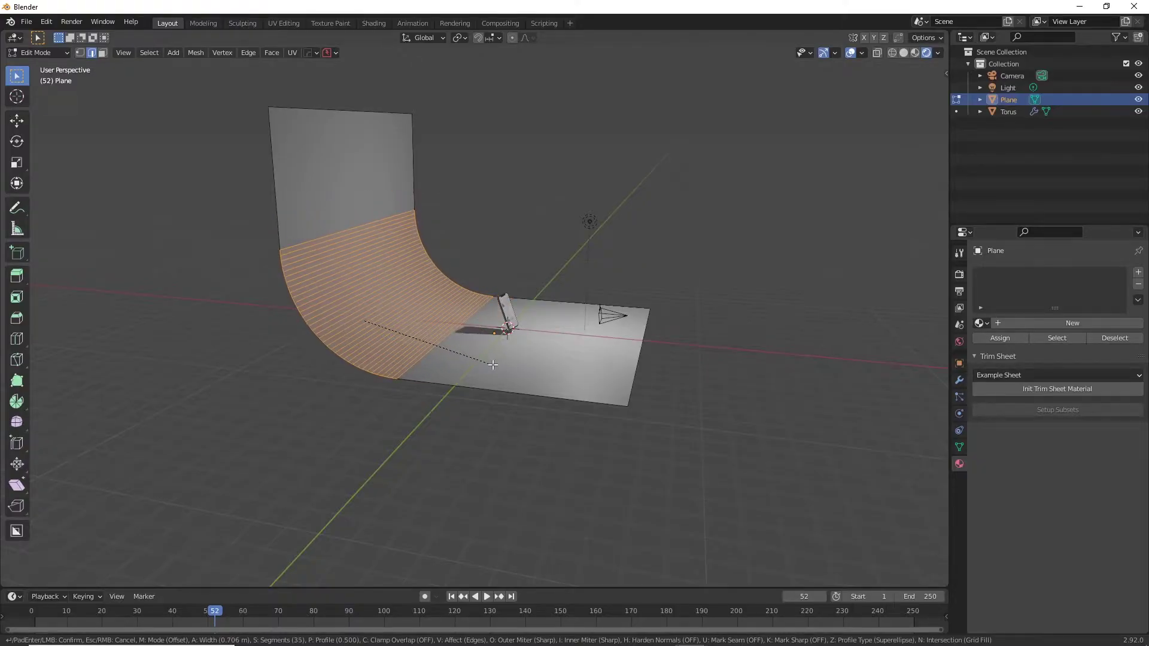
scroll(506, 372, up, 2)
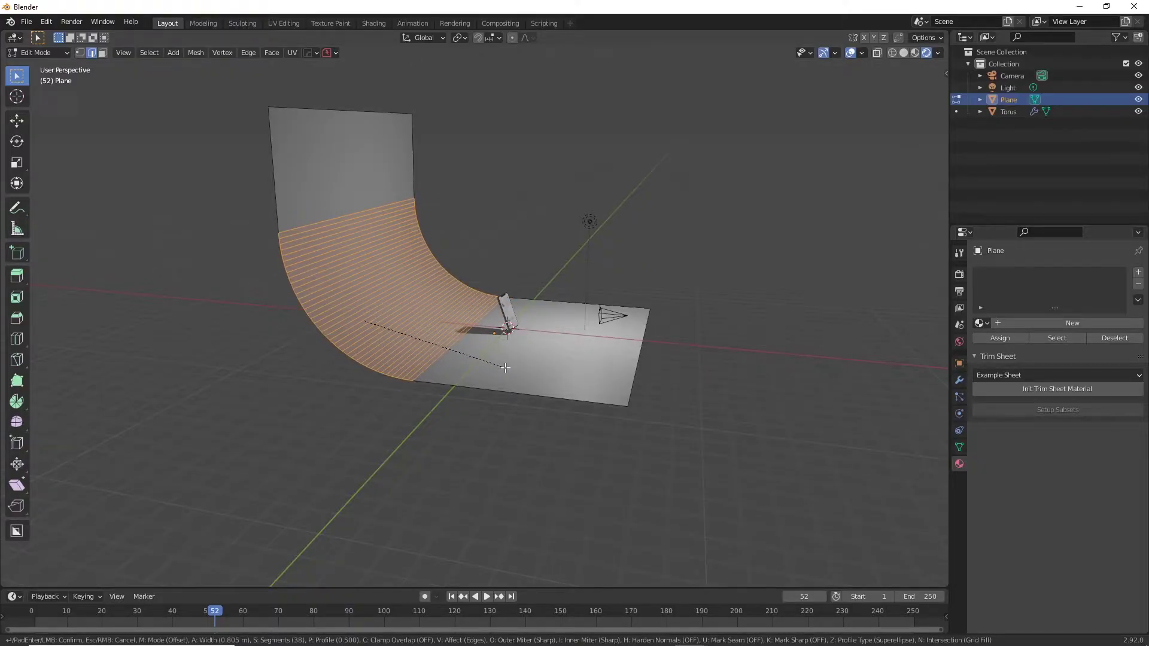
click(556, 294)
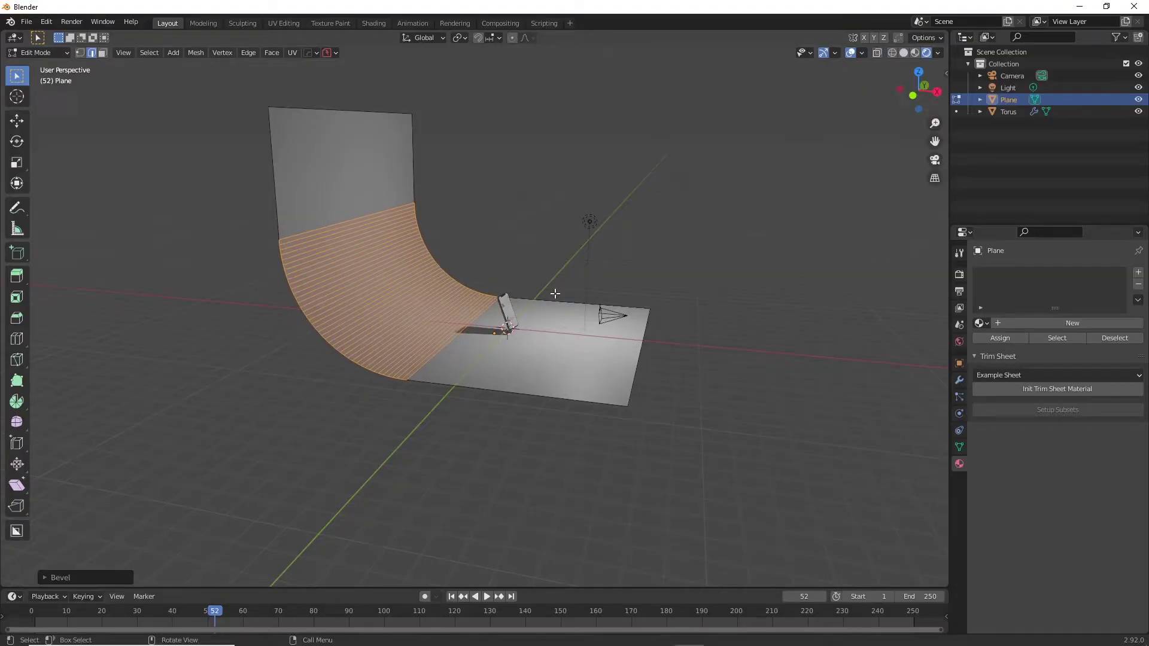
Step: Return to Object Mode and apply smooth shading to the curved backdrop
key(Tab)
click(516, 195)
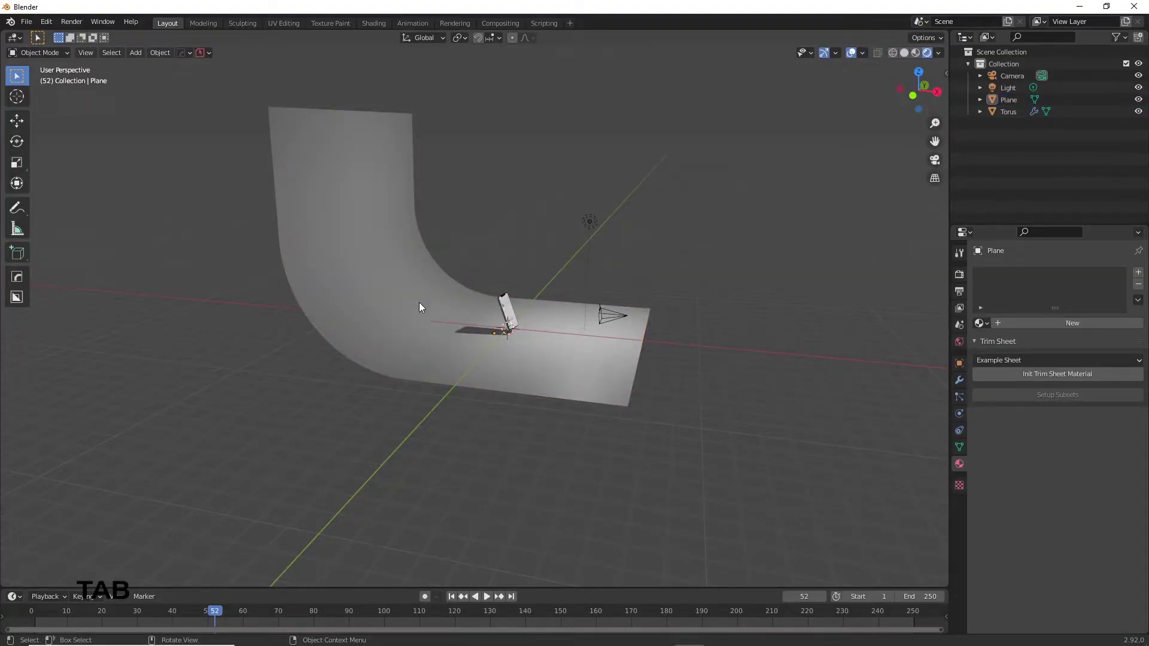
click(419, 302)
right_click(419, 302)
click(419, 303)
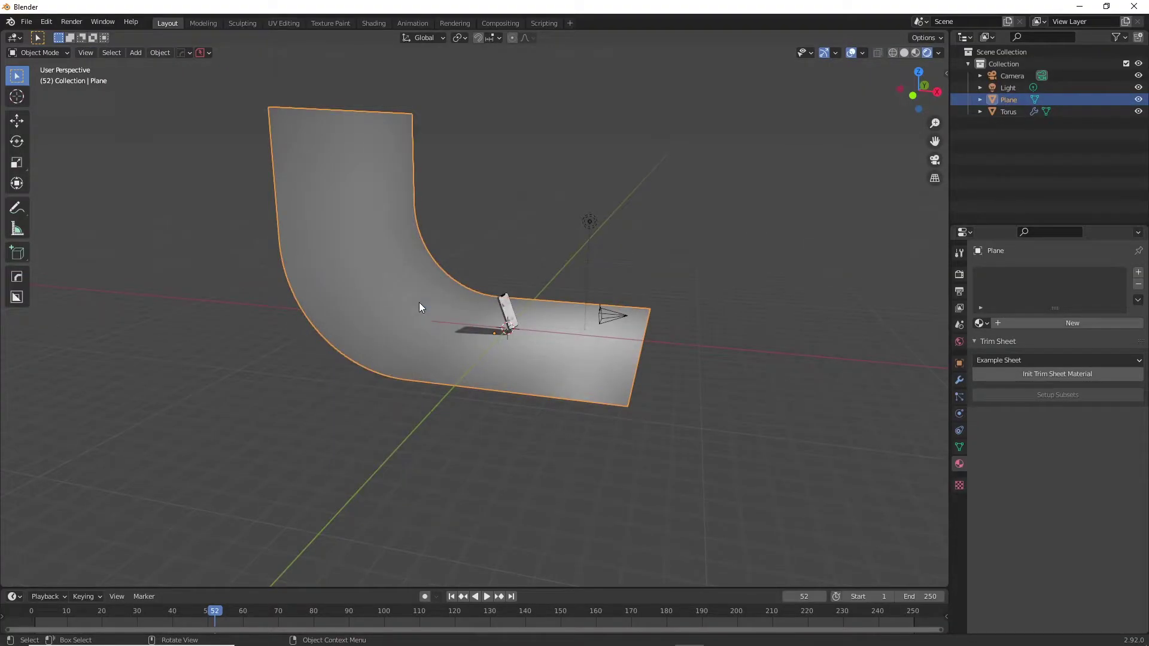
Step: Move the point light to a spot behind and beside the phone, and adjust it in the camera view
scroll(468, 313, up, 4)
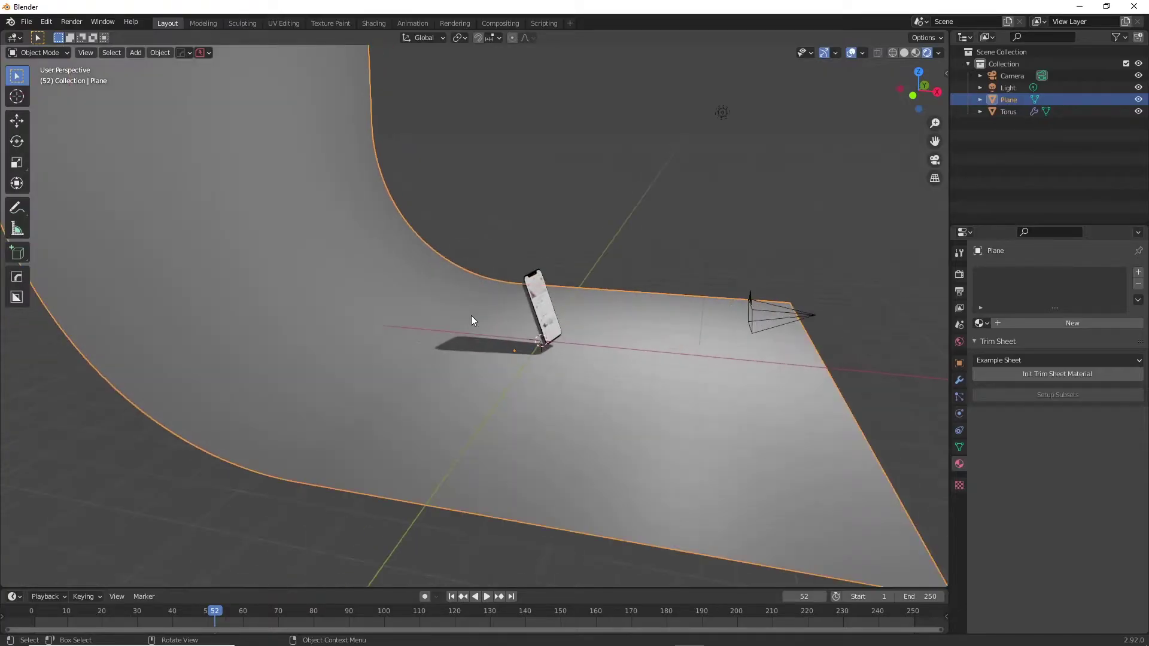
click(726, 114)
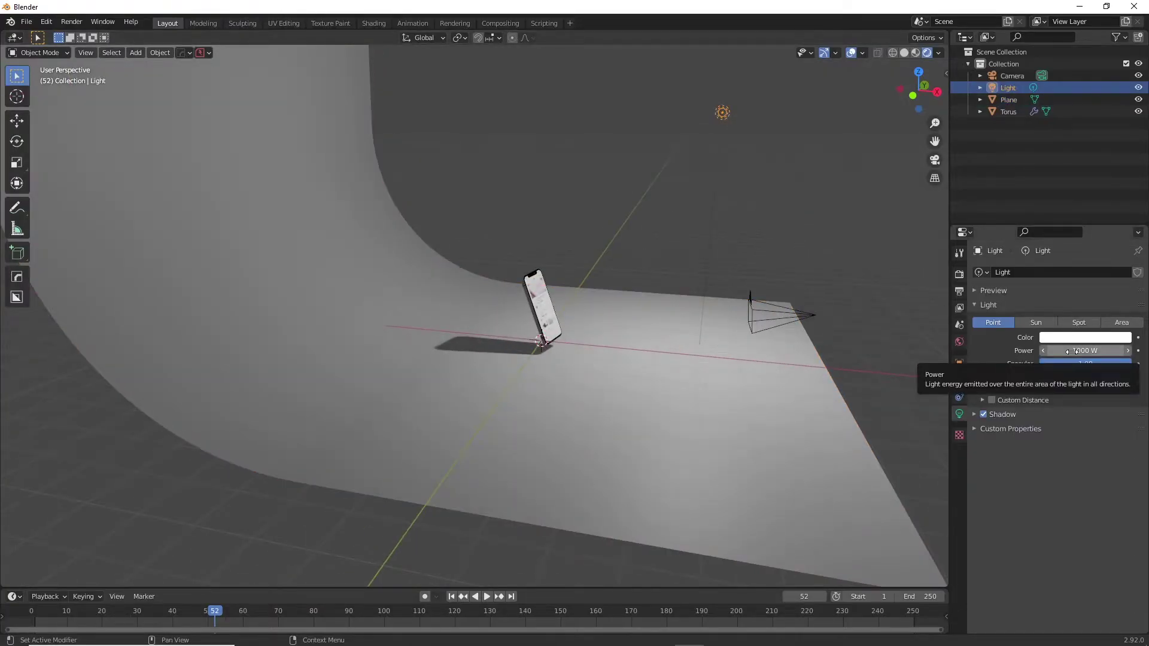
key(g)
click(471, 247)
middle_drag(471, 247, 348, 263)
key(g)
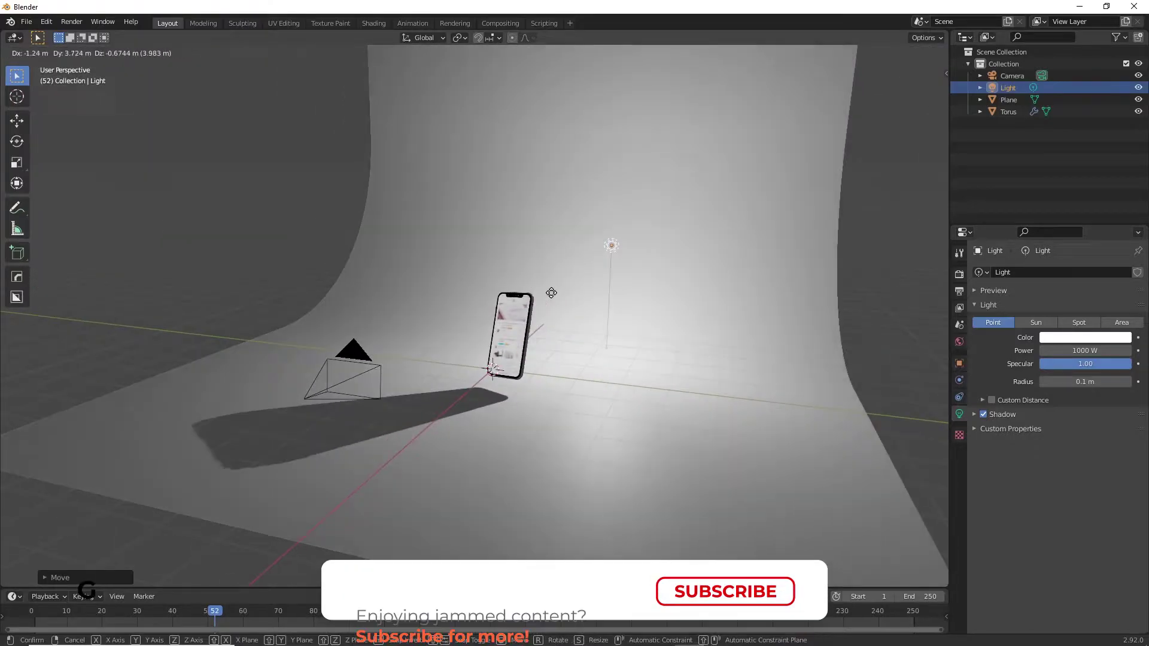
click(563, 308)
key(KP_0)
key(g)
click(602, 357)
Step: Move the camera about 0.22 m along the X axis
scroll(571, 420, down, 1)
click(563, 409)
key(g)
key(x)
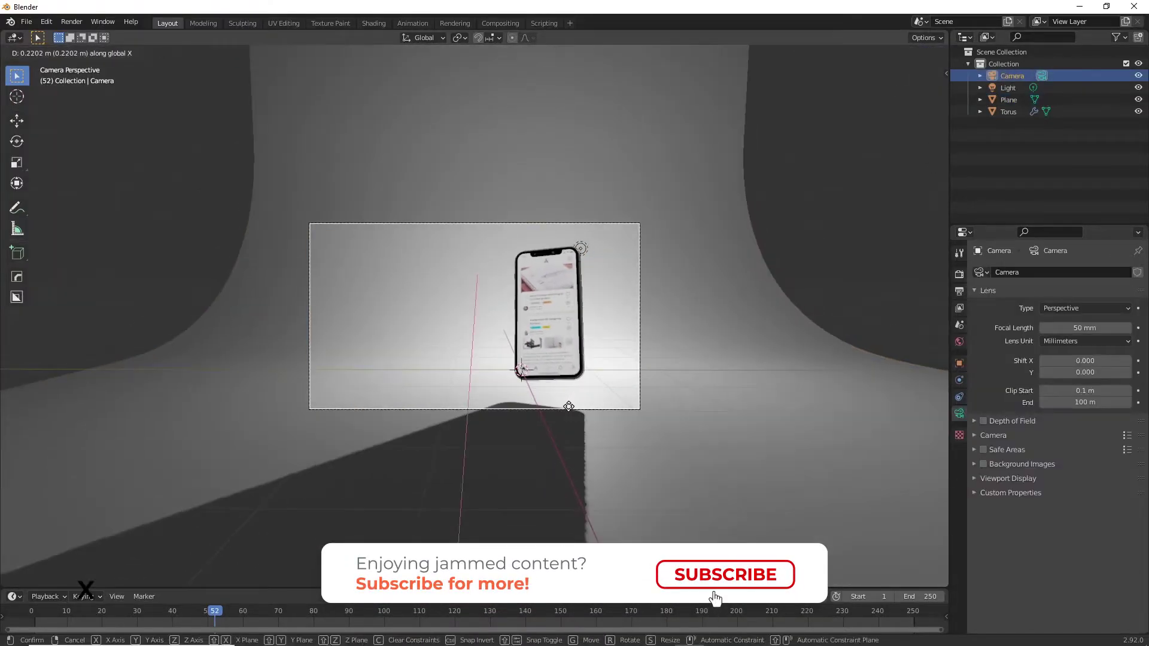
click(569, 406)
Step: Lower the point light about 0.5 m so it sits behind the upper part of the phone
click(566, 303)
scroll(566, 302, up, 3)
click(710, 210)
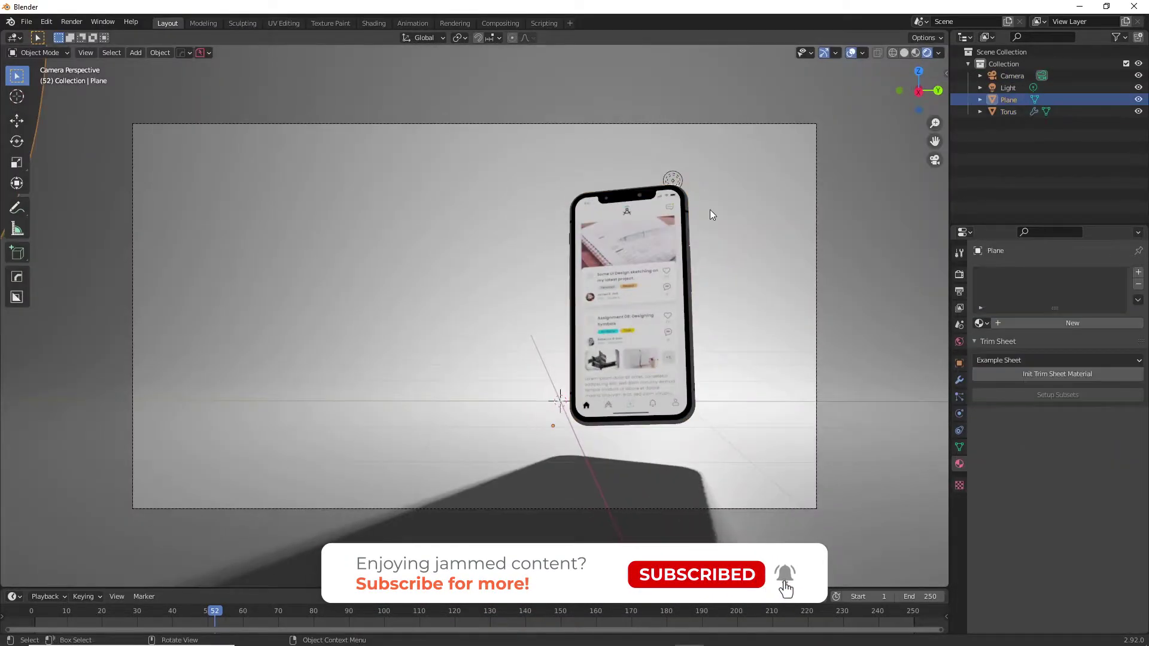
click(675, 181)
key(g)
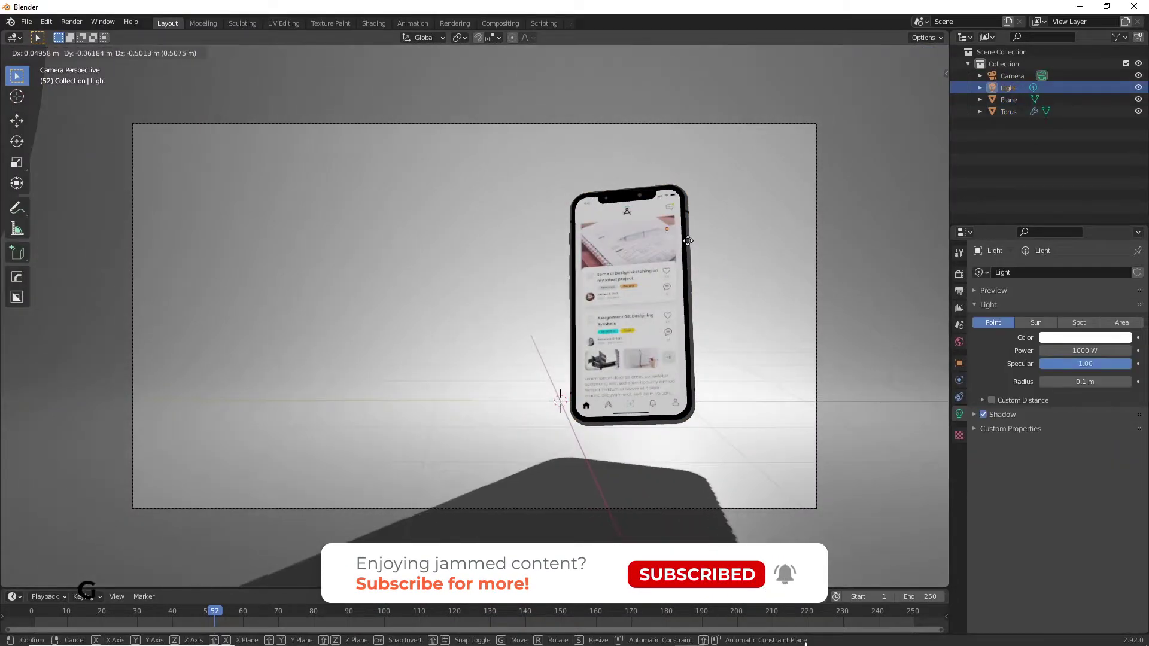
click(688, 241)
scroll(500, 397, up, 1)
scroll(503, 395, down, 3)
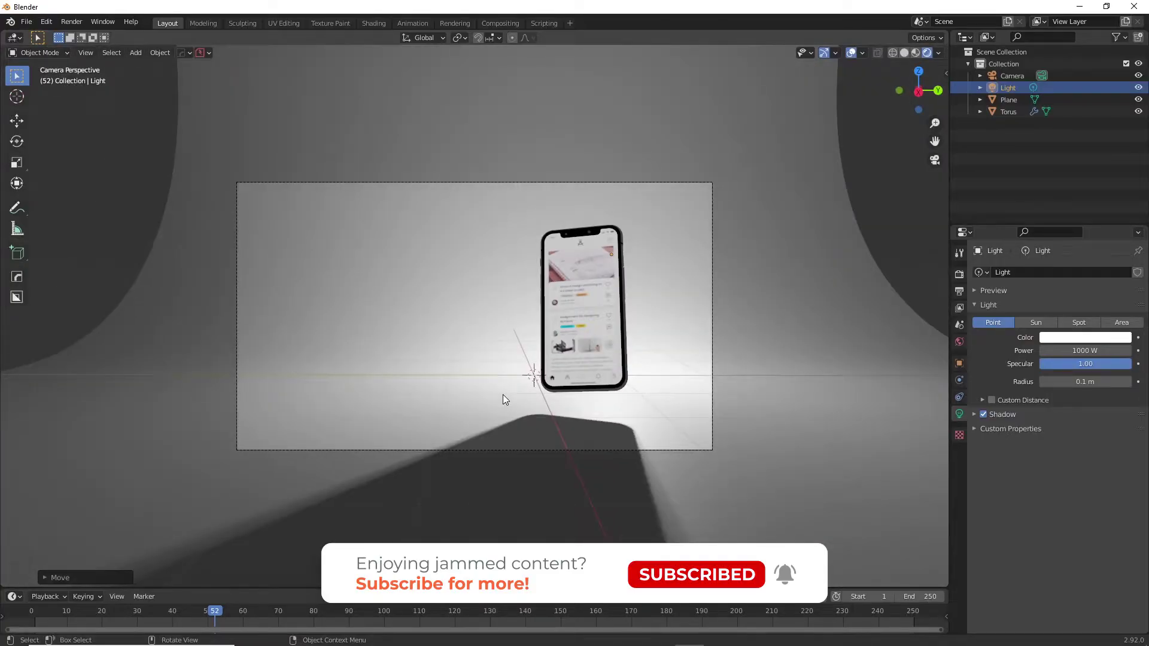
Step: Give the backdrop plane a new material with a pure black base color
click(503, 394)
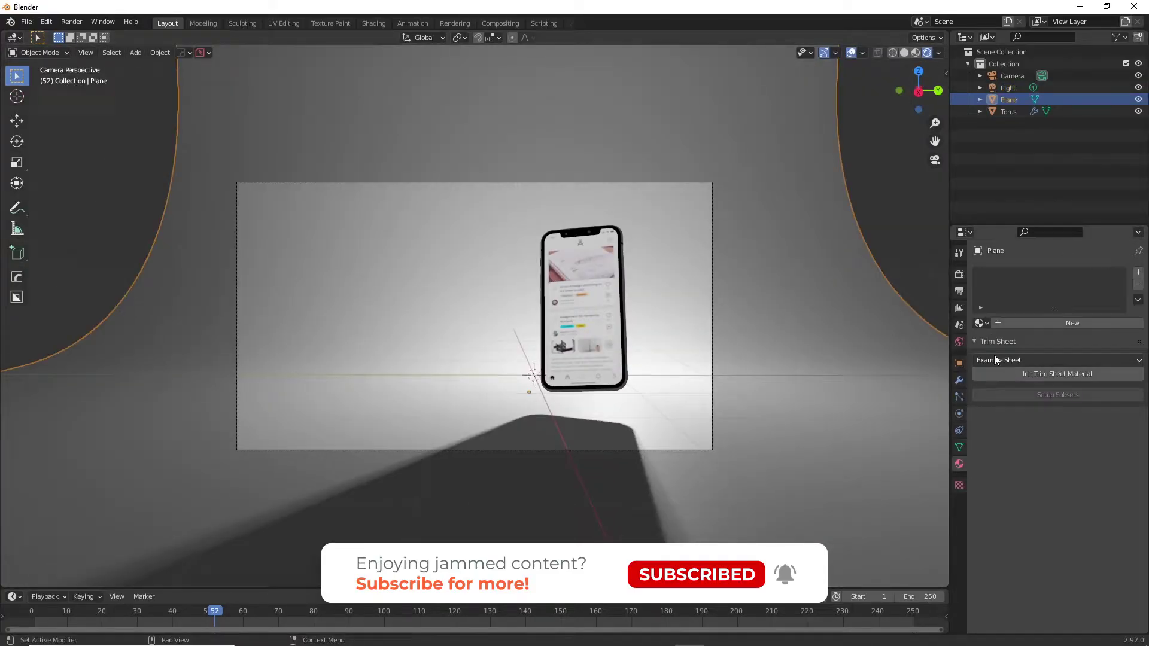
click(960, 463)
click(1071, 446)
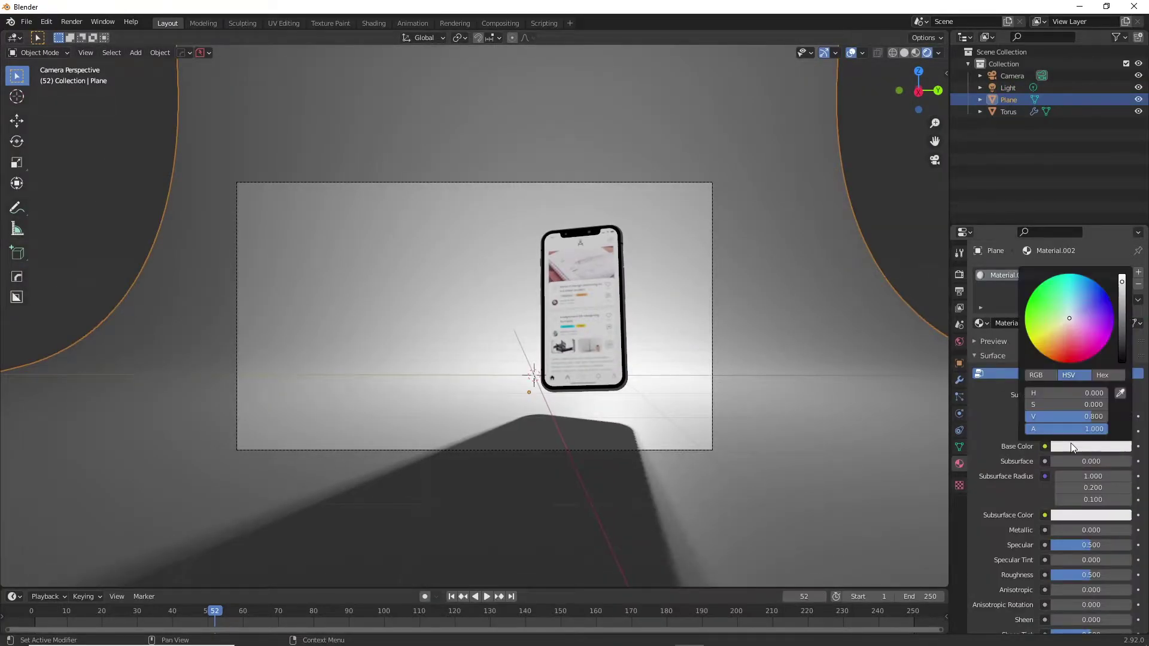
click(1123, 361)
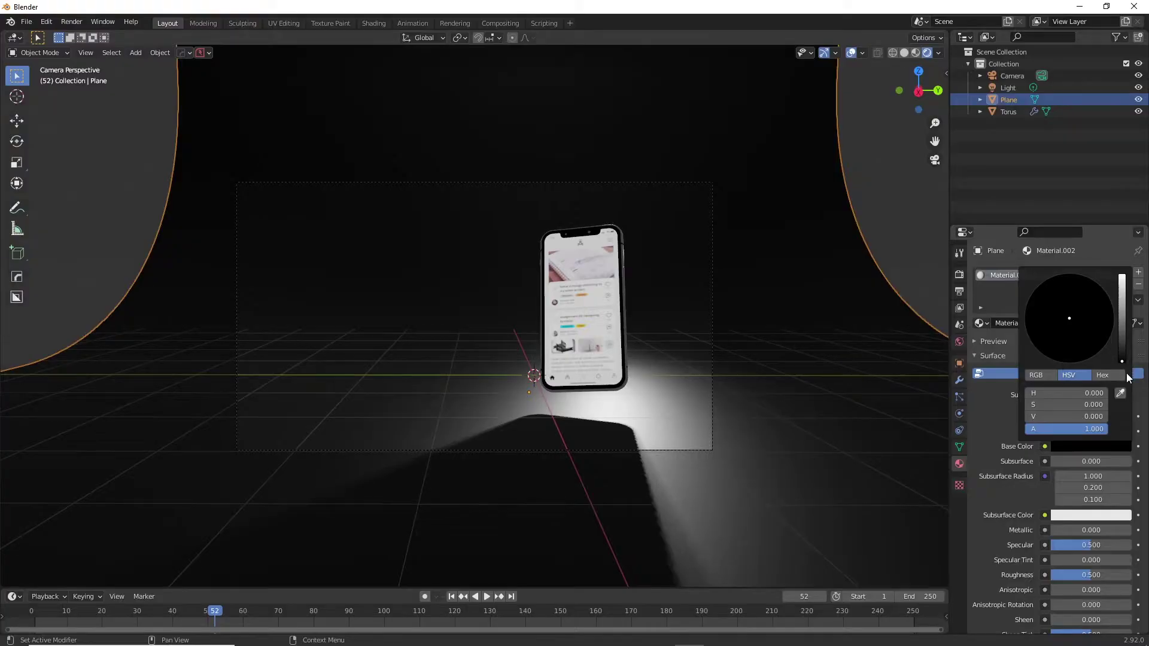
Step: Duplicate the point light, place the copy in front of the phone near the camera, and return to the camera view
scroll(634, 367, up, 1)
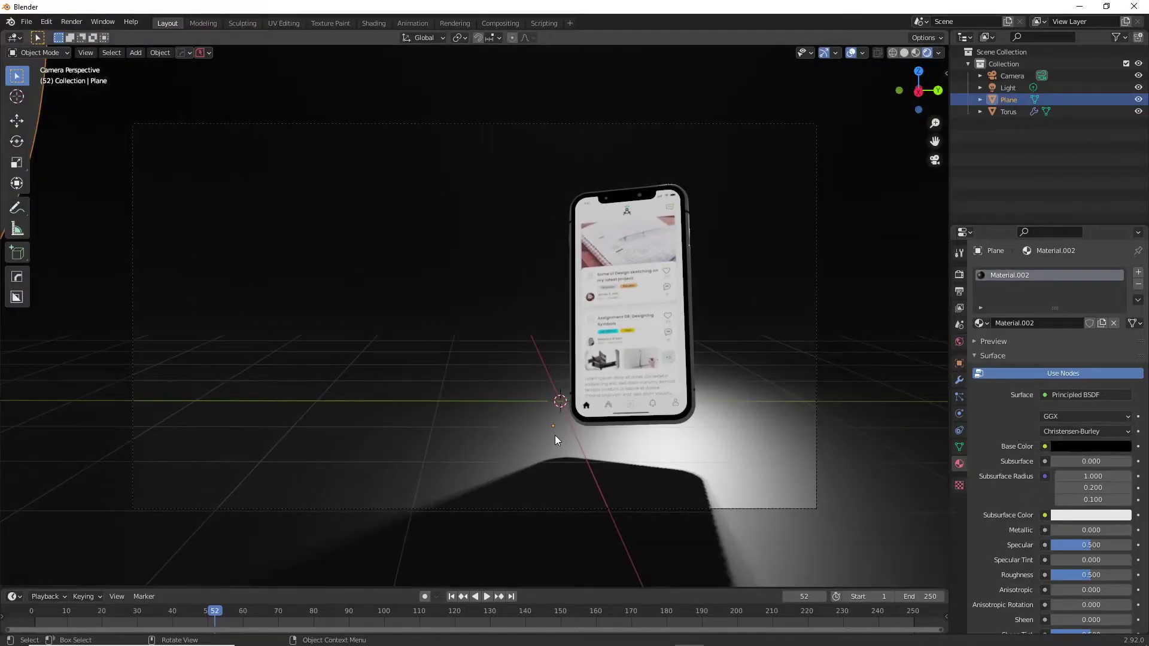
middle_drag(503, 331, 465, 286)
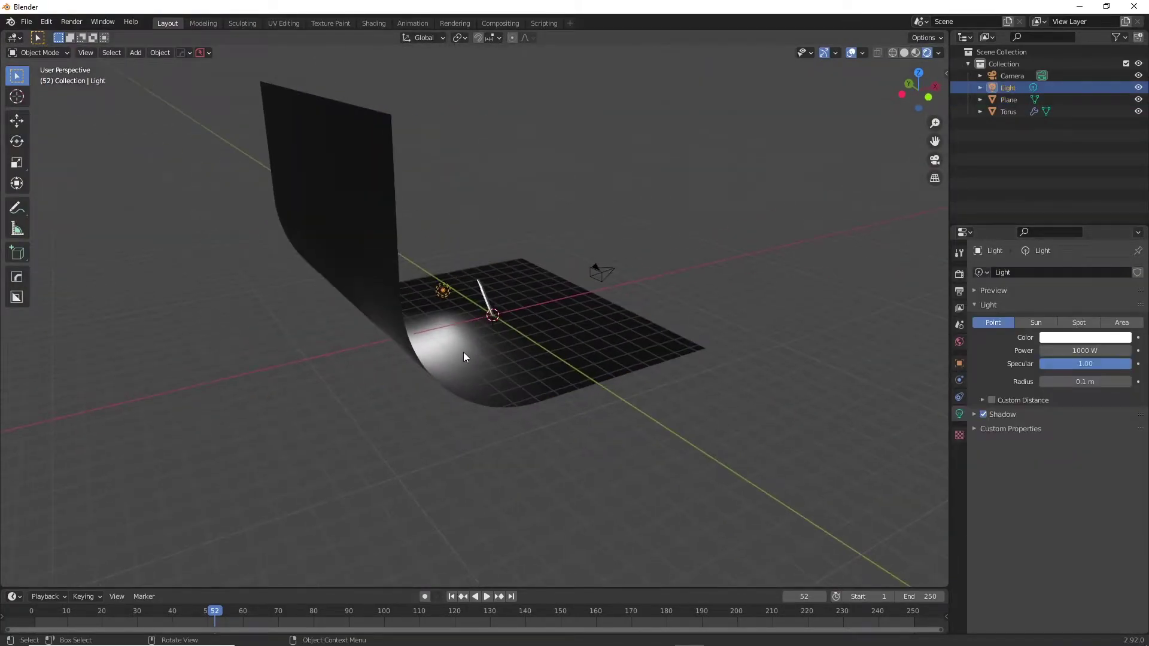
key(shift+d)
click(705, 279)
middle_drag(705, 279, 368, 306)
key(g)
click(473, 331)
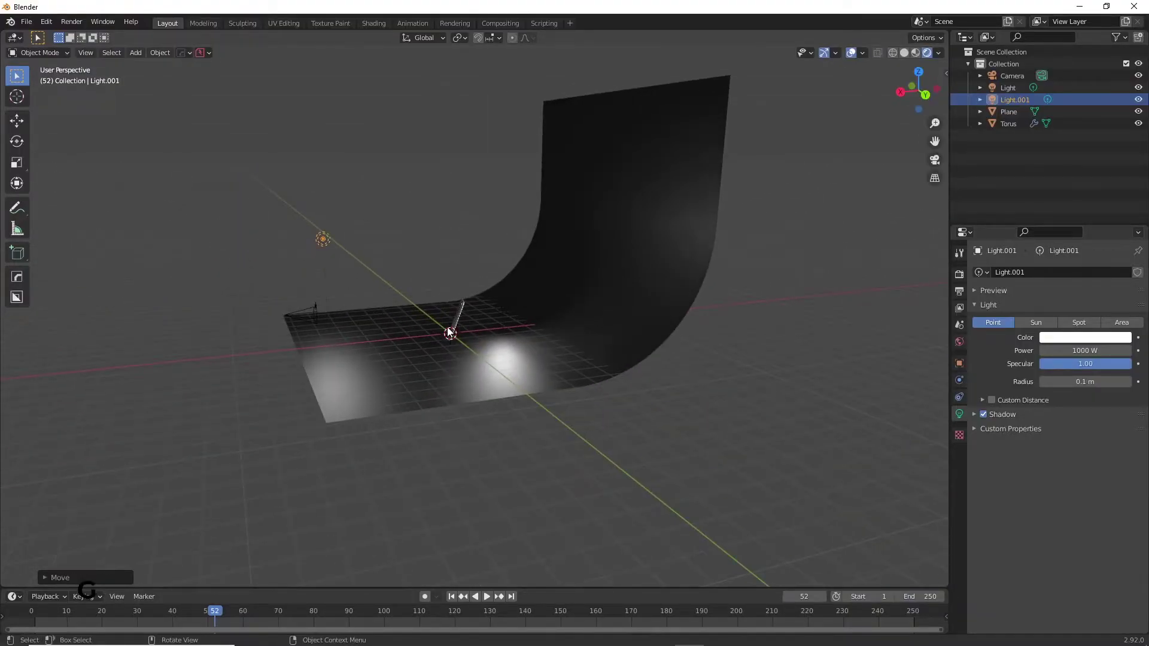
mouse_move(473, 331)
middle_down()
mouse_move(515, 323)
mouse_move(491, 324)
middle_up()
key(KP_0)
key(KP_0)
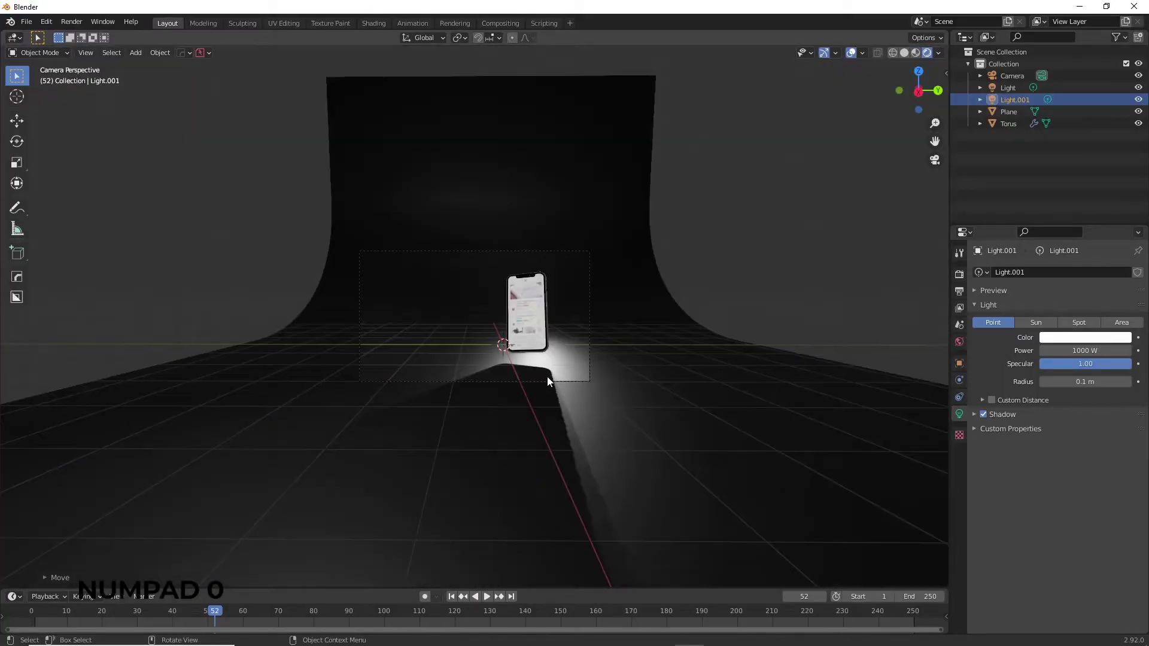
Step: Try the Cycles render engine on the camera view of the phone and switch back to Eevee
scroll(547, 376, up, 3)
click(610, 353)
click(960, 273)
click(1093, 273)
click(1074, 311)
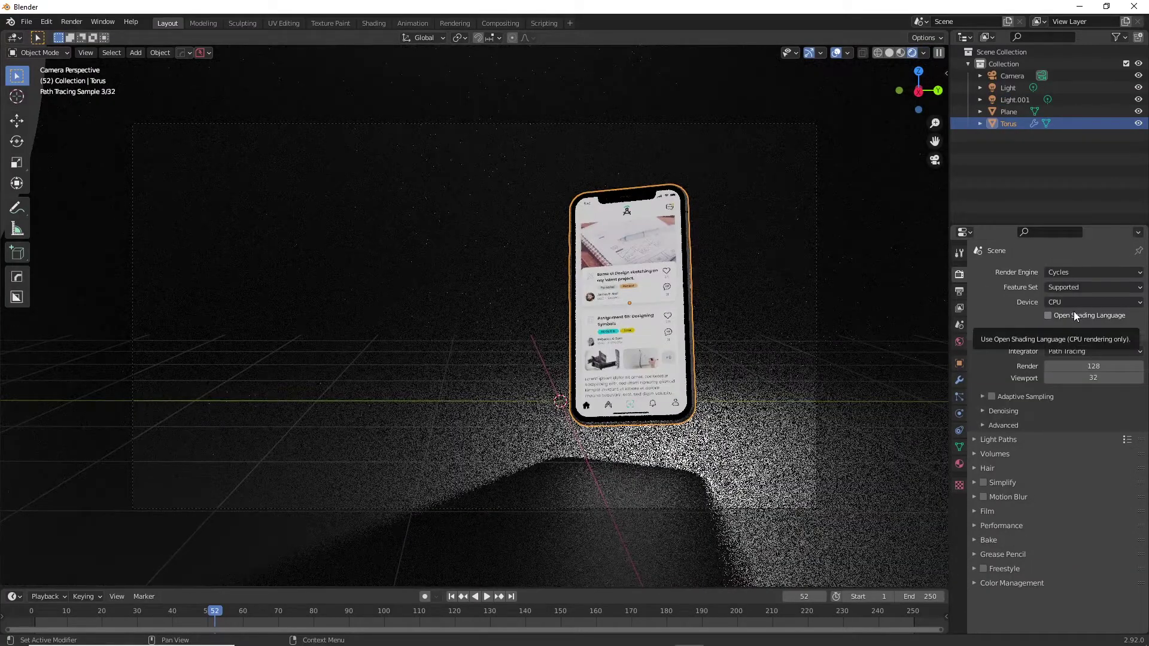
click(1077, 274)
click(1071, 287)
Step: Set the Eevee sampling to 256 render samples and 64 viewport samples
click(1094, 308)
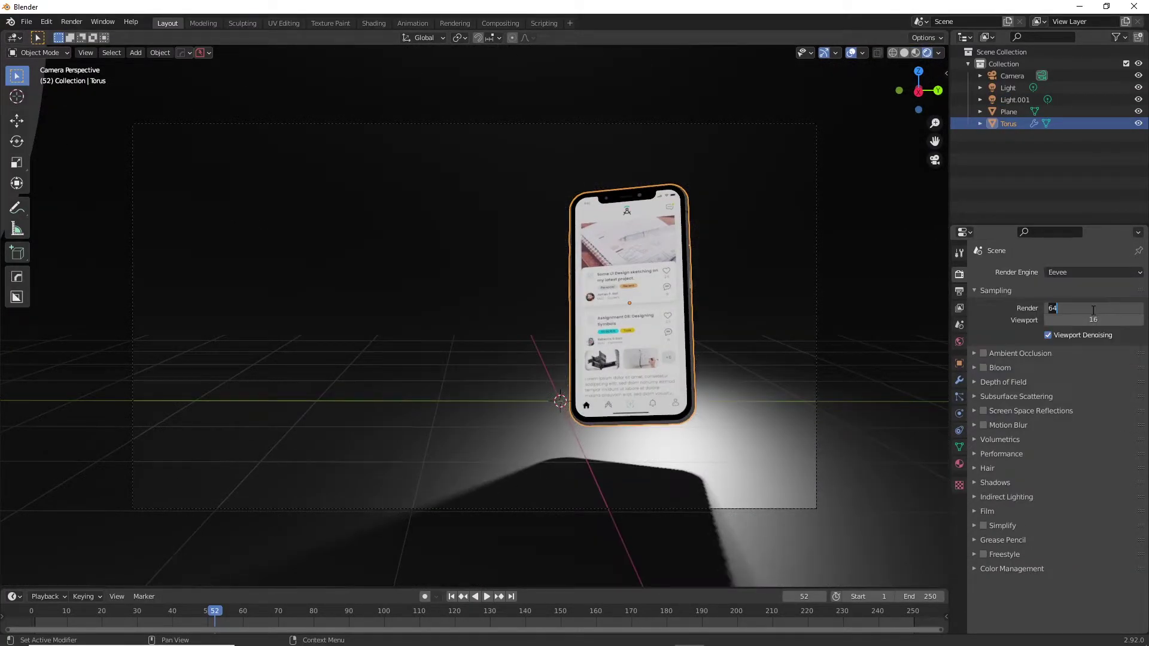
text(*4)
key(Return)
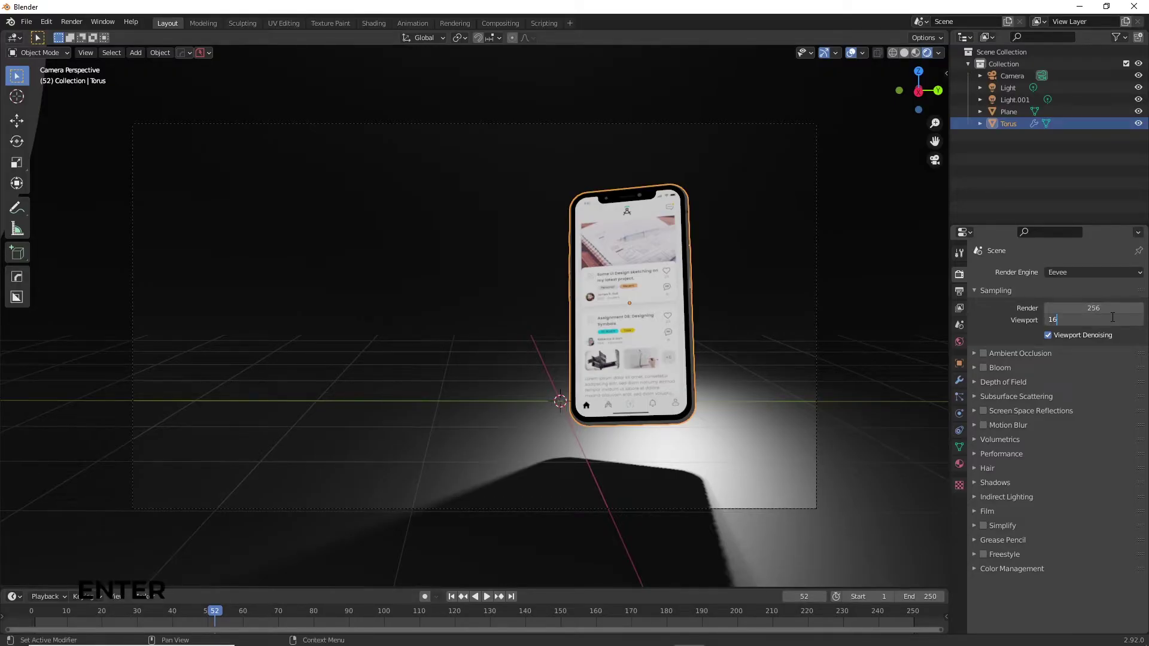
click(1118, 319)
text(*4)
key(Return)
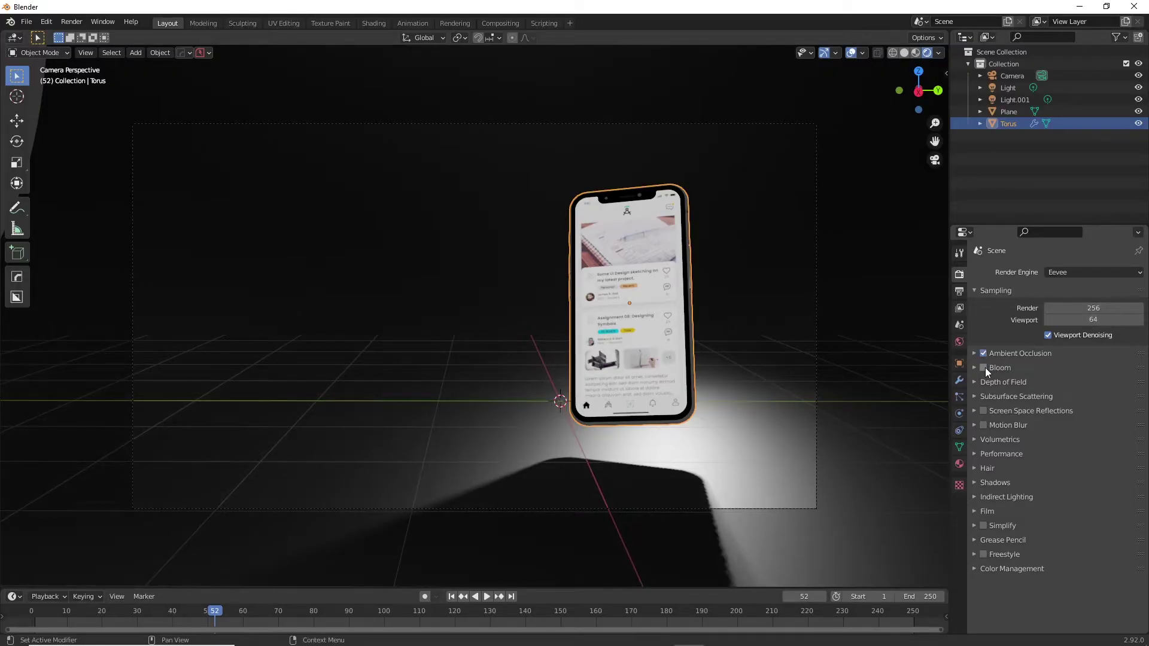
Step: Enable Ambient Occlusion, Bloom, Screen Space Reflections and Motion Blur for the Eevee render
click(984, 367)
click(983, 411)
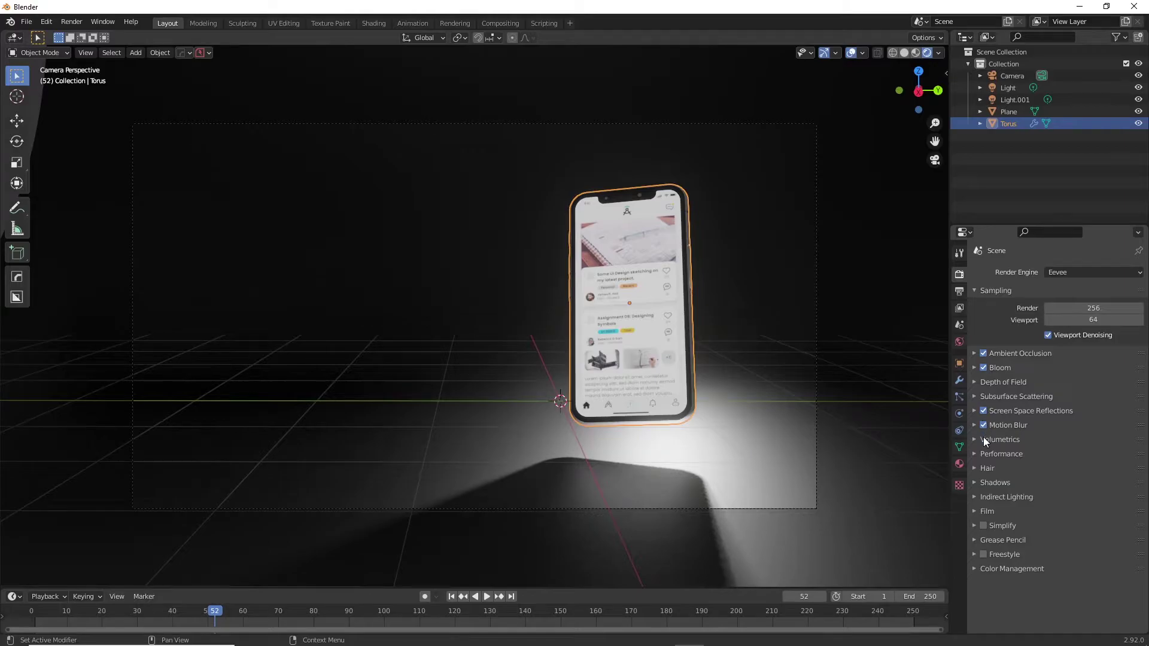
Step: Raise the Bloom threshold to 0.992 to reduce the glow on the phone screen
scroll(677, 339, up, 3)
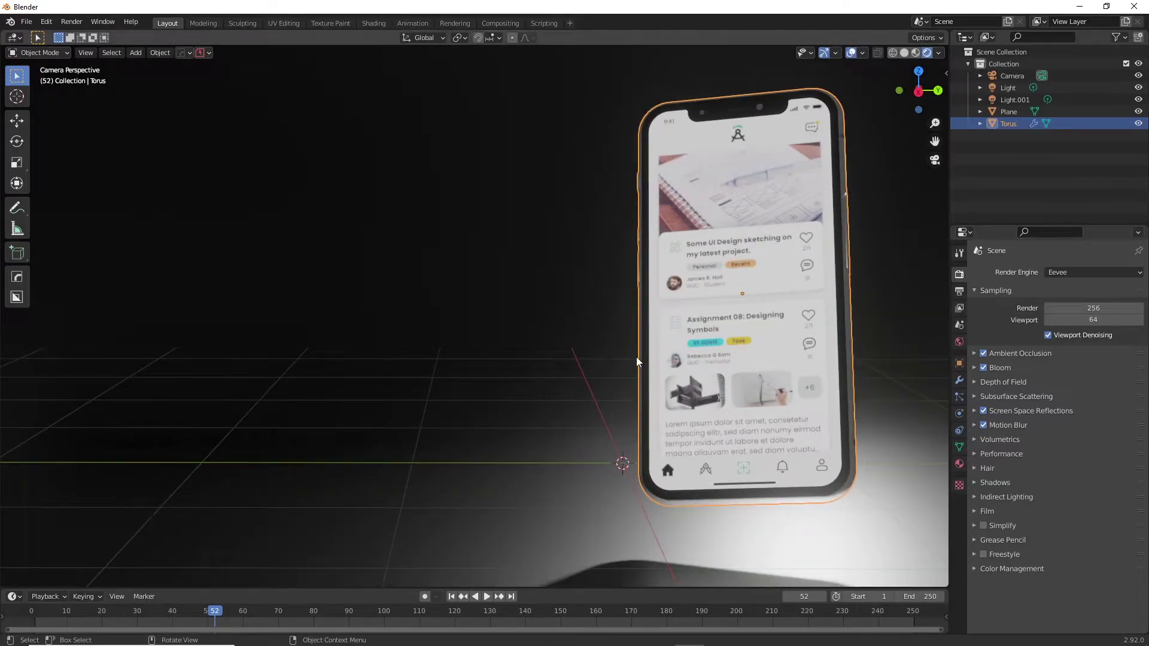
scroll(640, 357, down, 1)
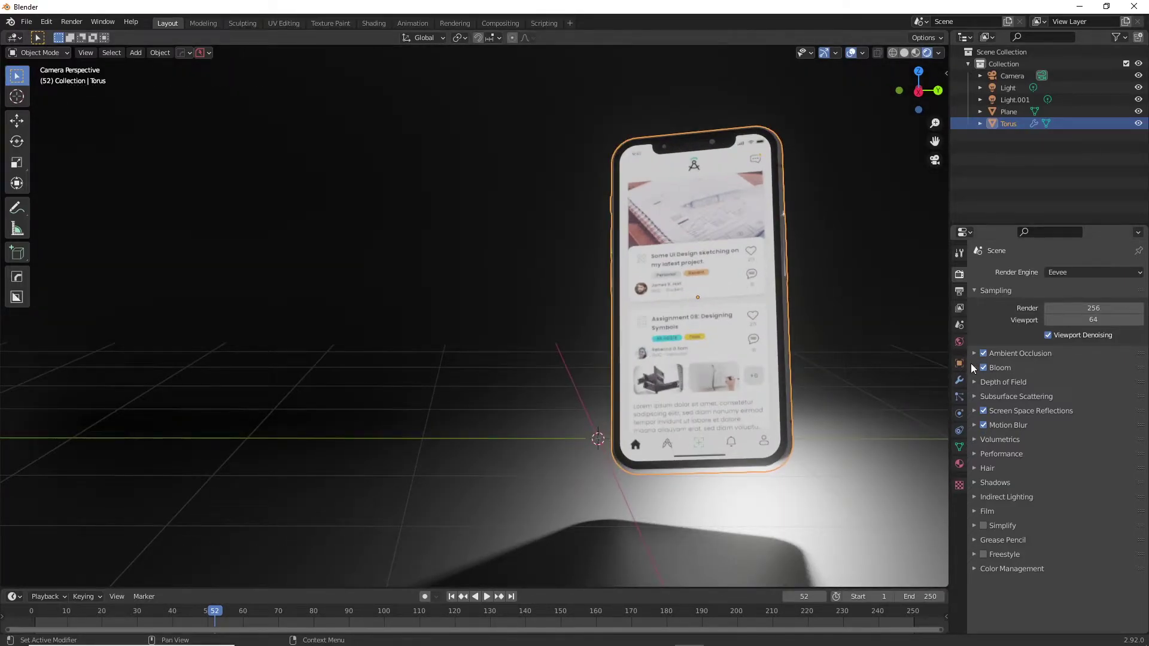
click(973, 368)
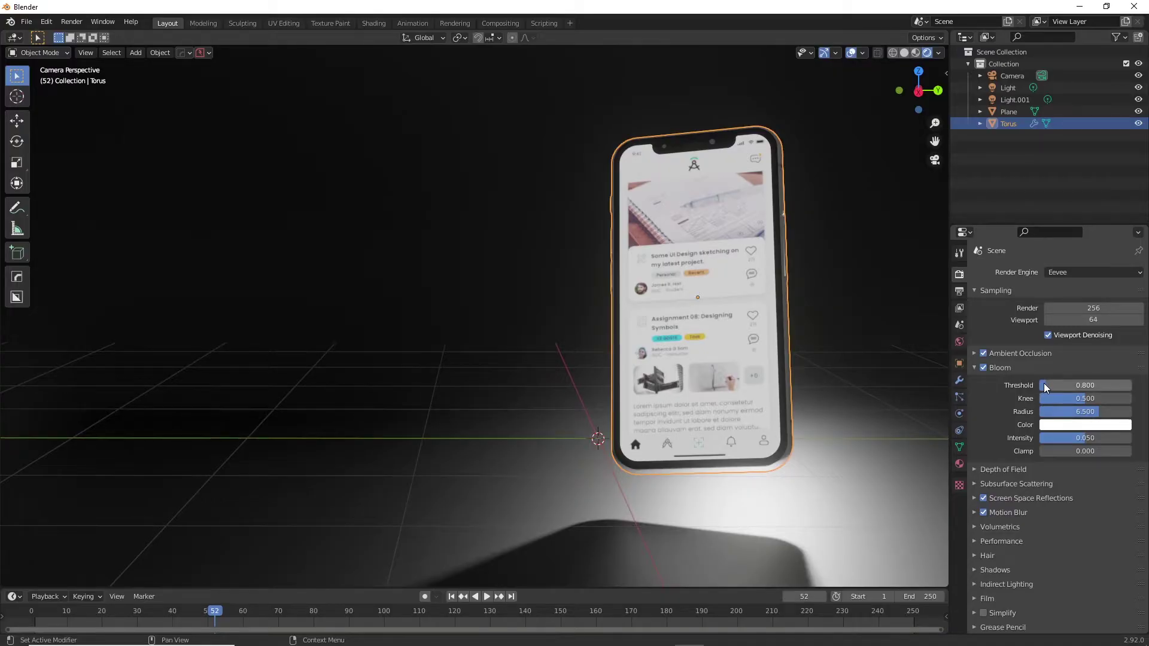
drag(1046, 385, 1092, 385)
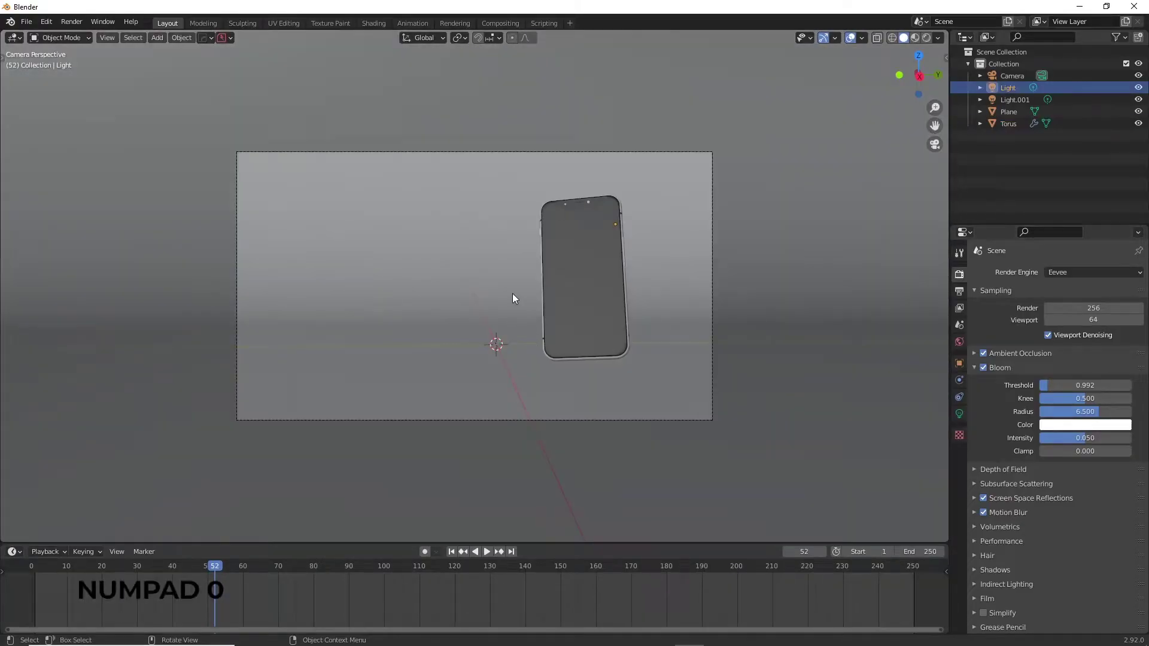
Step: Show the camera view in rendered shading and open a Video Sequencer area above the timeline
key(z)
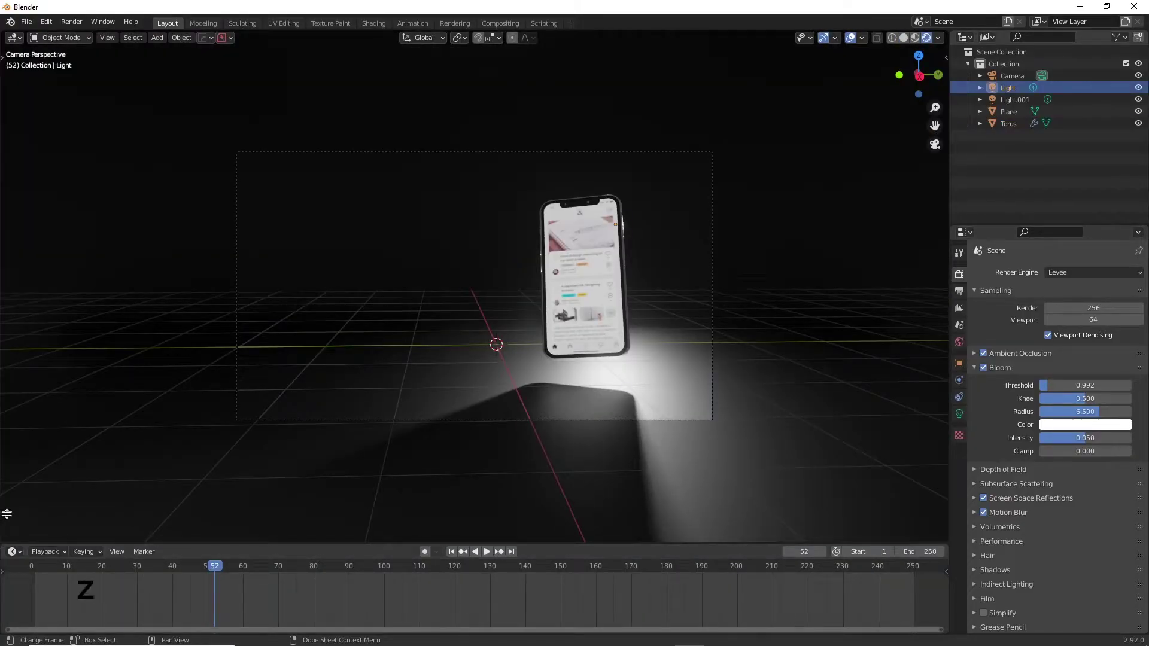
drag(7, 513, 13, 444)
click(14, 452)
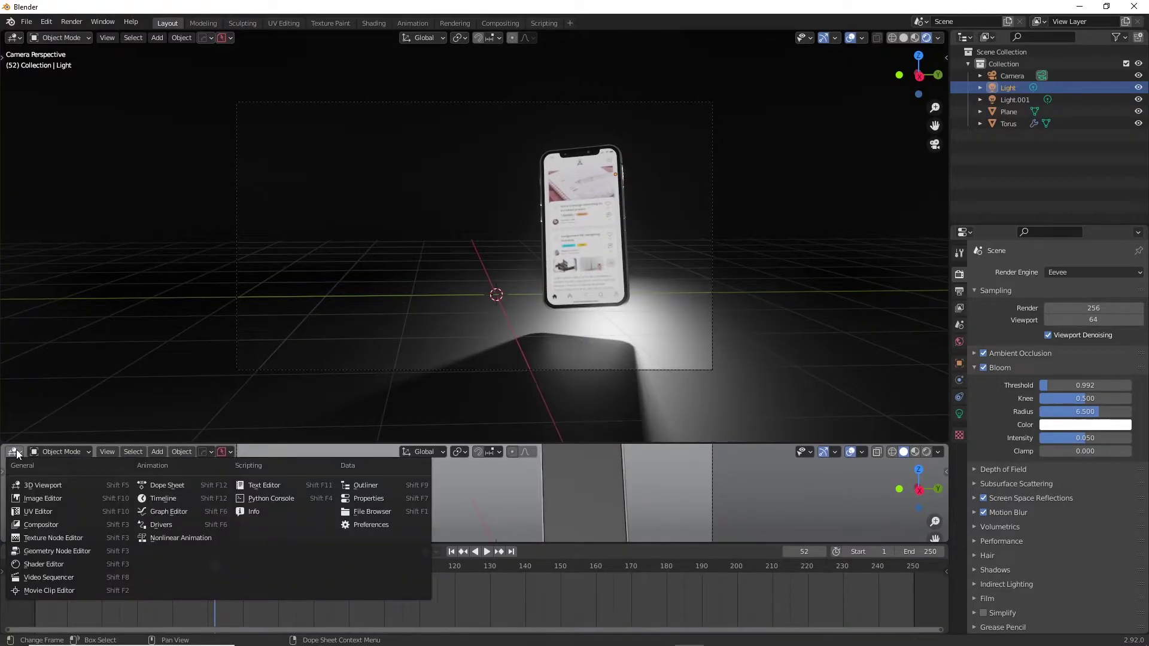
click(58, 576)
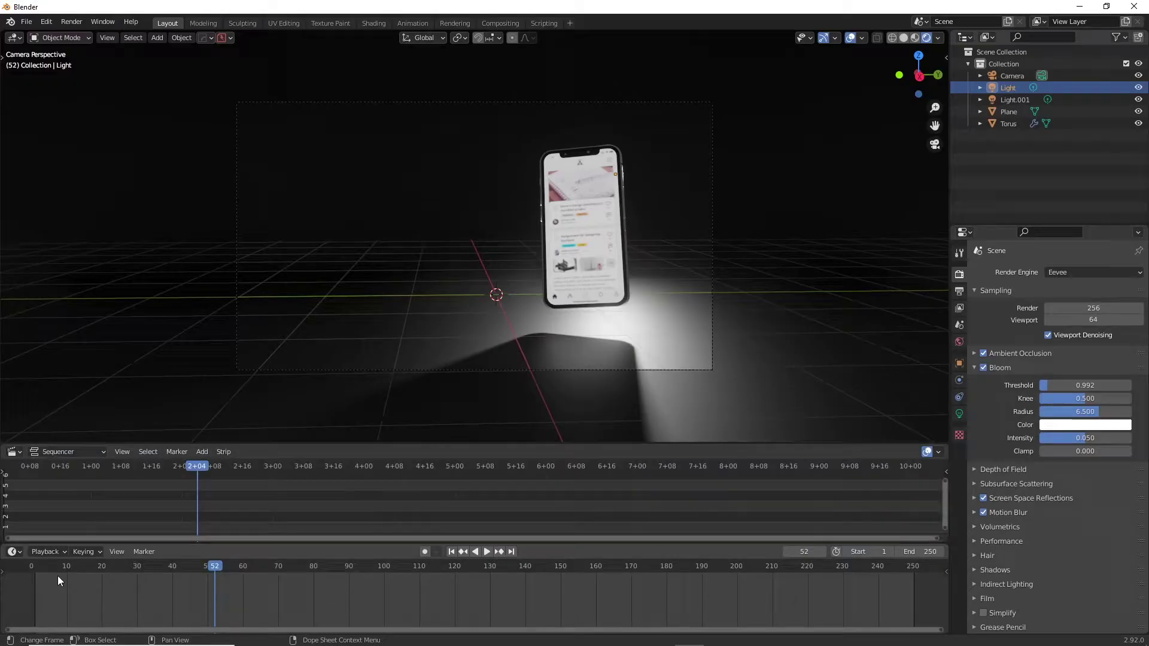
Step: Bring the background music MP3 from the project folder into sequencer channel 1 and set the scene's end frame to 500
key(alt+Tab)
key(alt+Tab)
drag(183, 366, 264, 528)
mouse_move(263, 528)
mouse_down()
mouse_move(161, 528)
mouse_move(264, 528)
mouse_up()
drag(264, 528, 177, 528)
key(Return)
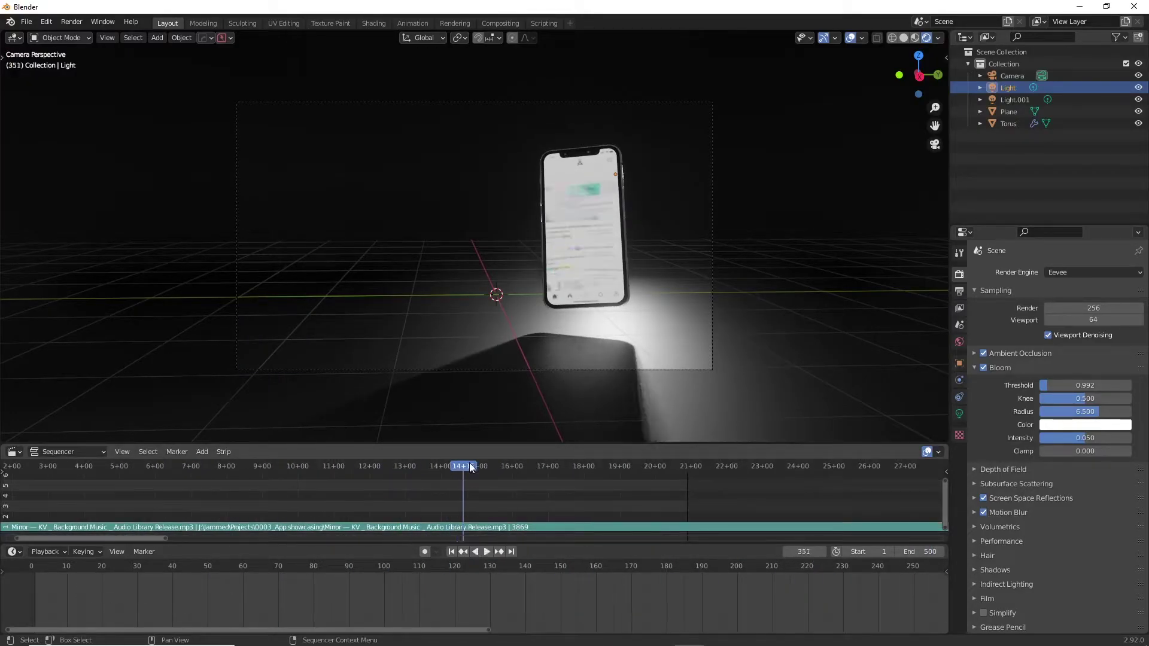
Step: Split the music strip at frame 338 and delete the part before the cut
drag(469, 463, 426, 527)
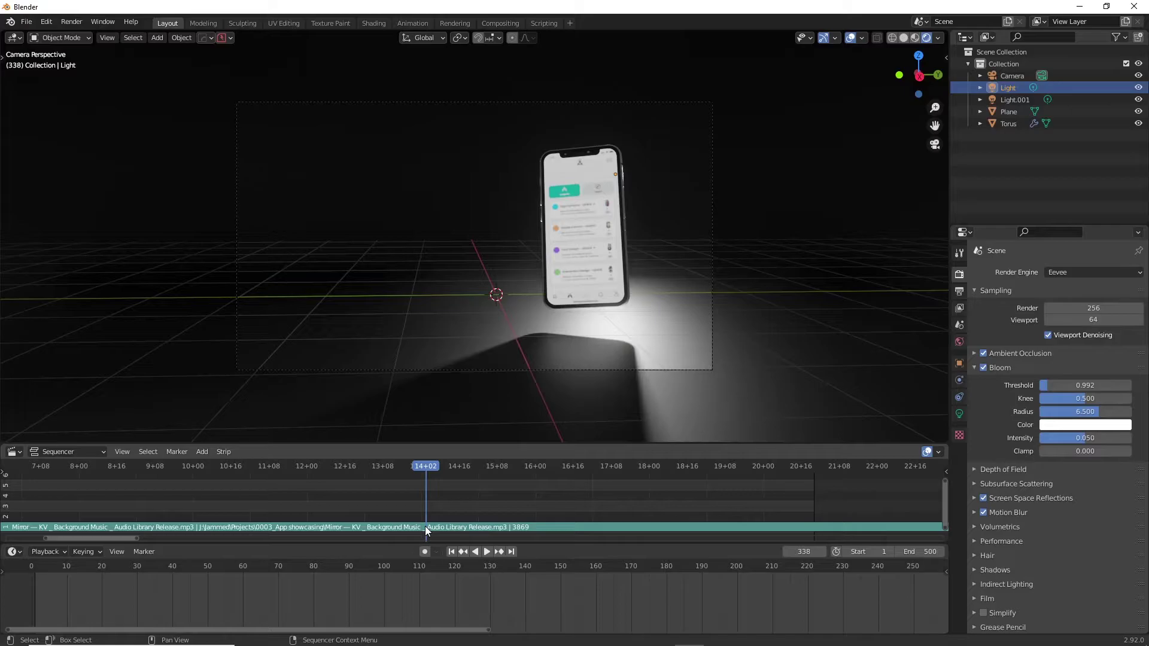
key(k)
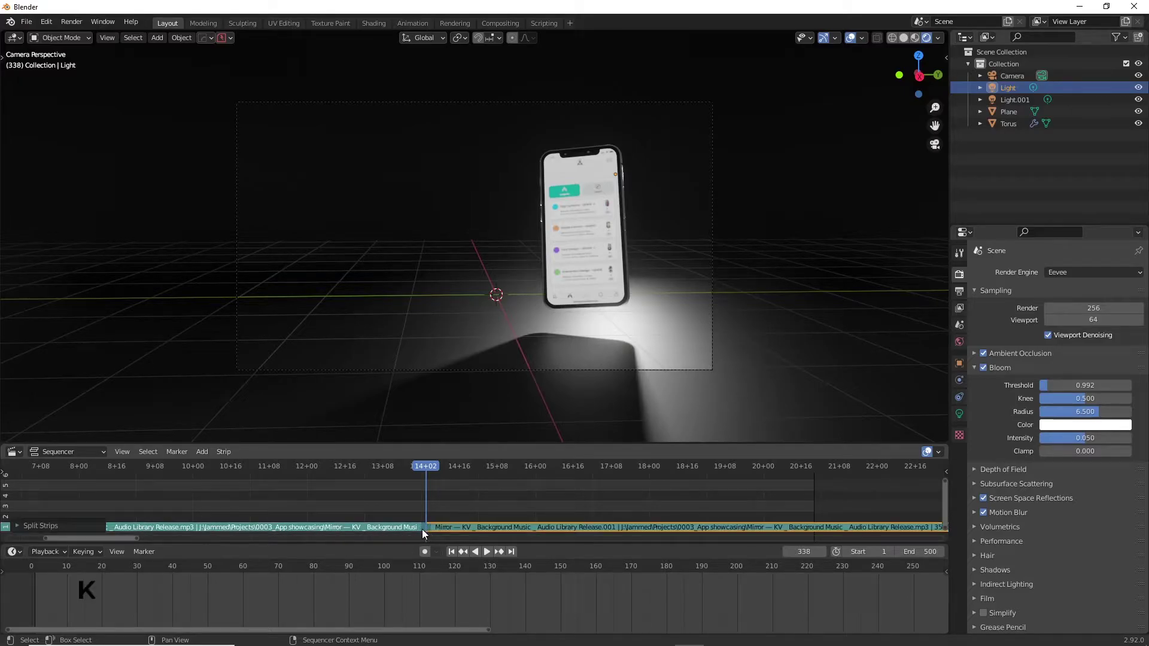
click(398, 527)
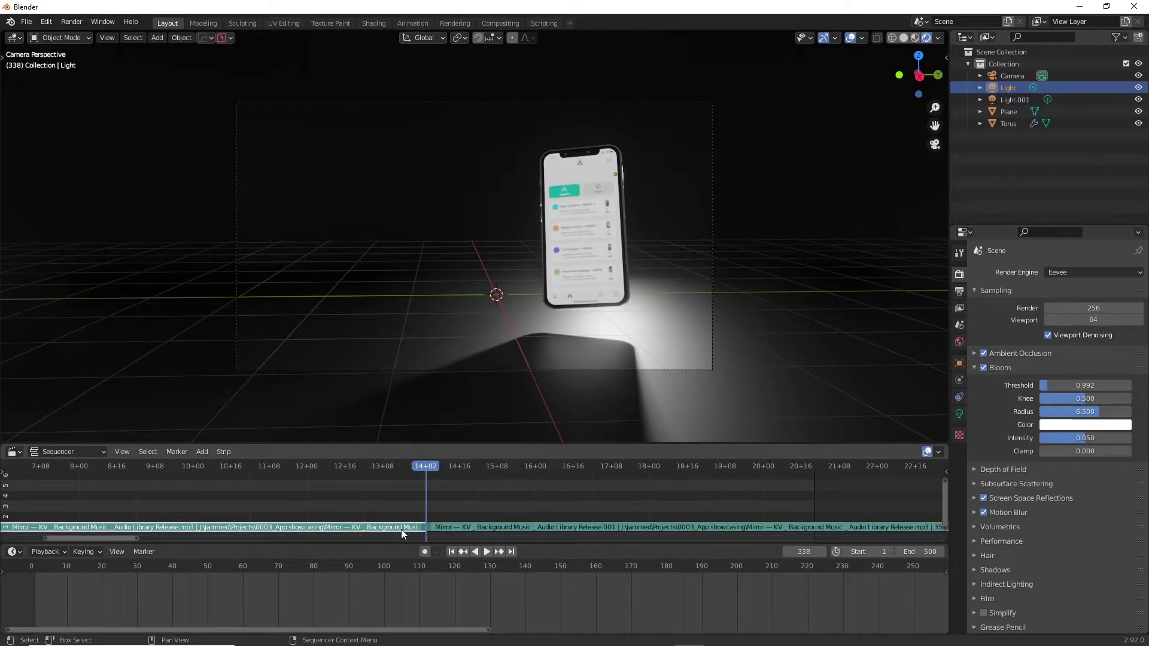
drag(401, 529, 351, 517)
key(x)
Step: Slide the remaining music strip back to the start of the timeline
middle_drag(468, 526, 498, 527)
shift+drag(498, 526, 52, 527)
scroll(53, 527, down, 4)
middle_drag(52, 527, 349, 522)
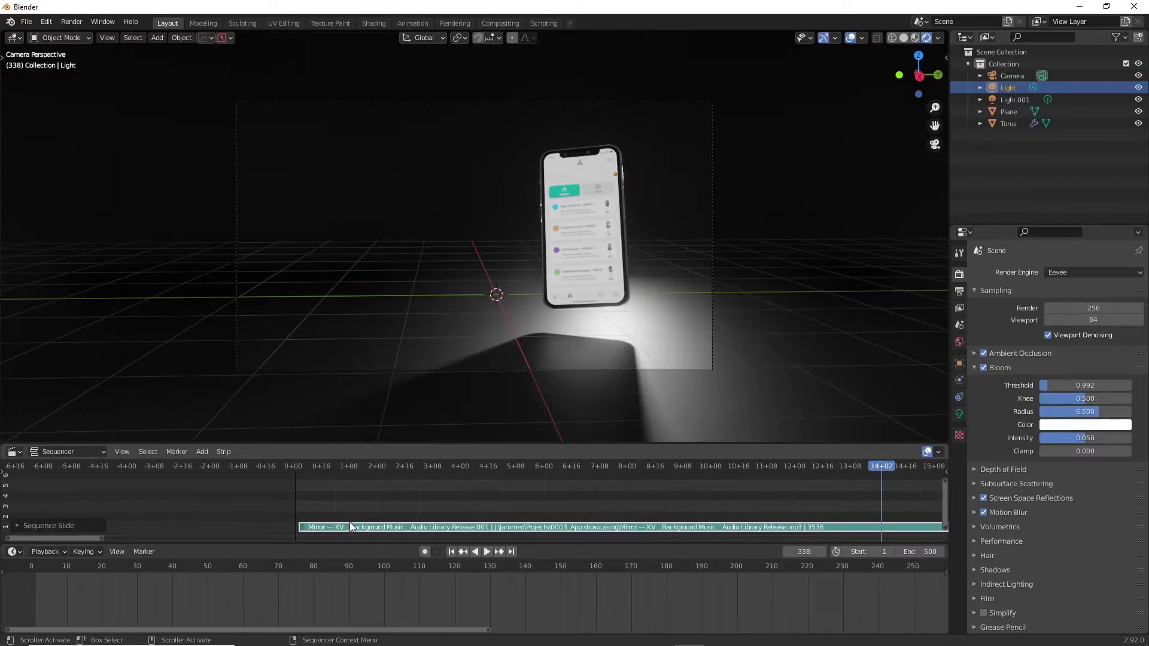
Step: Play the music from the start, cut the strip at frame 85, delete the remainder and set the end frame to 86
key(shift+Left)
key(space)
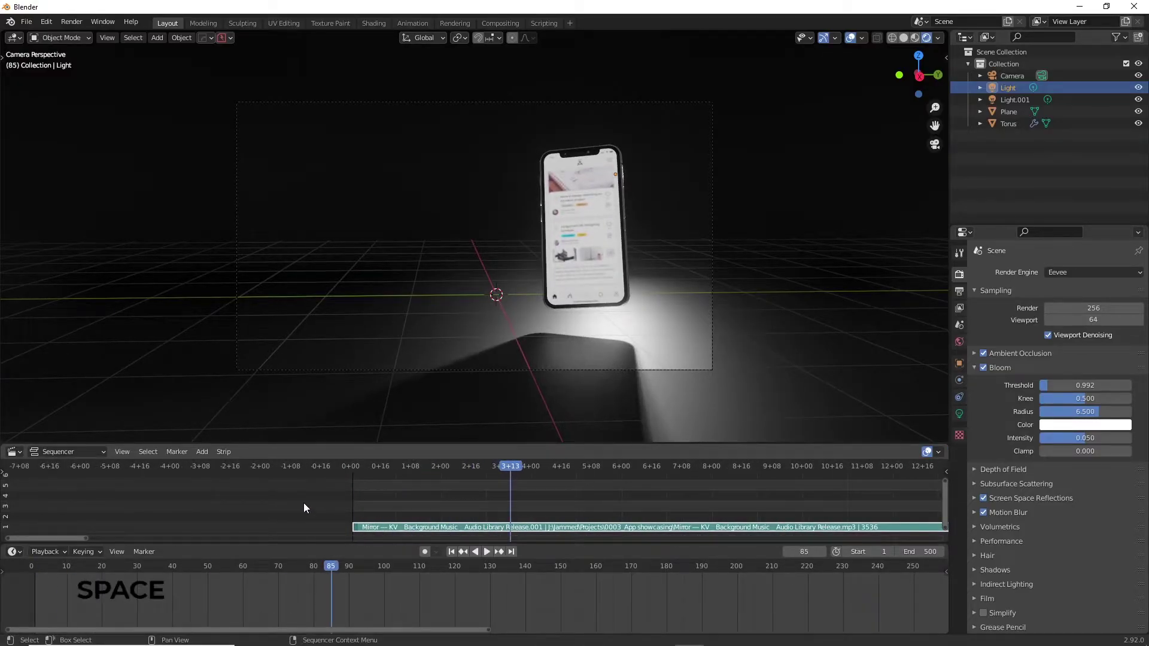
key(k)
key(x)
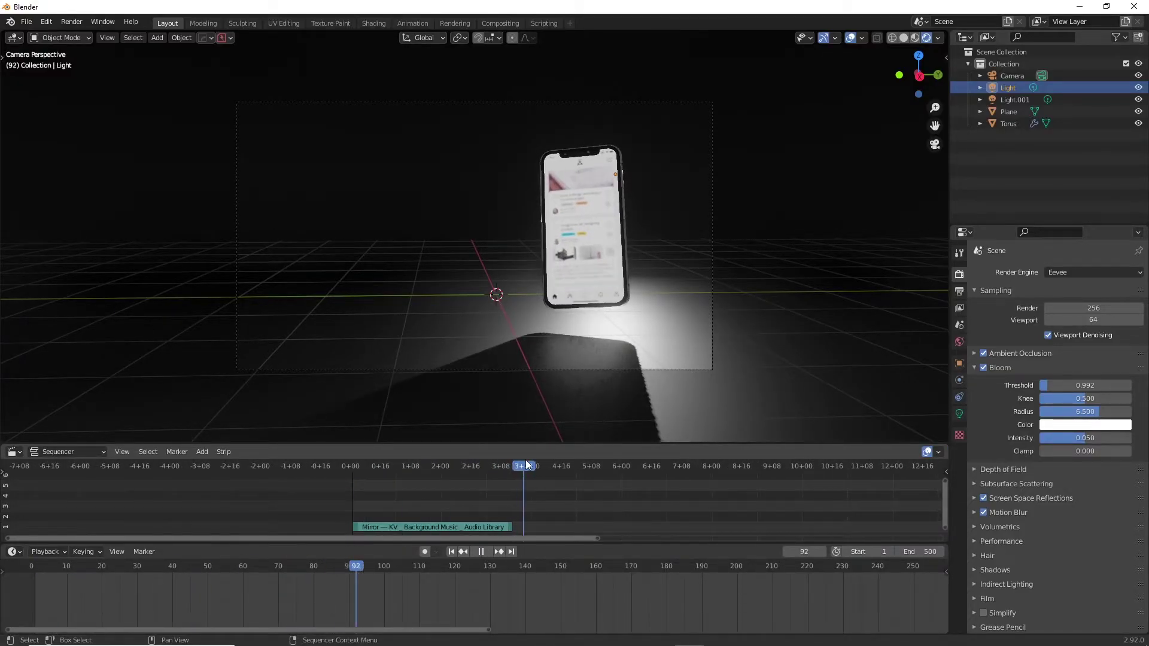
click(916, 552)
text(86)
key(Return)
Step: Play and scrub the trimmed music to find the beat, and leave the playhead at frame 71
drag(339, 566, 52, 566)
key(space)
key(space)
key(space)
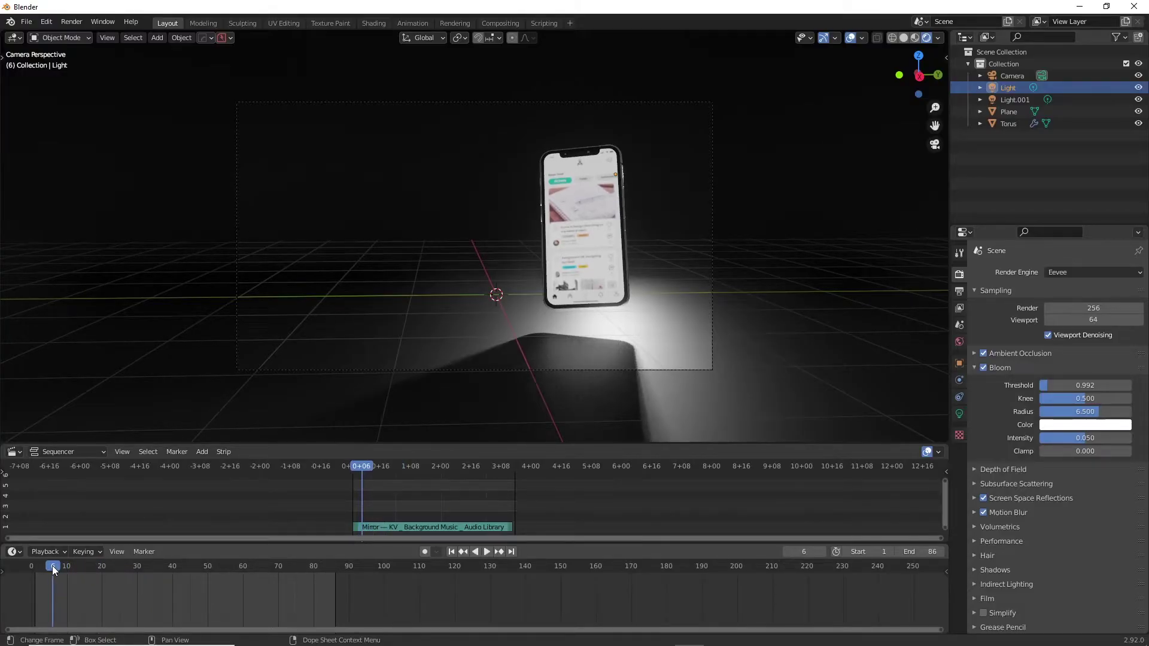
key(space)
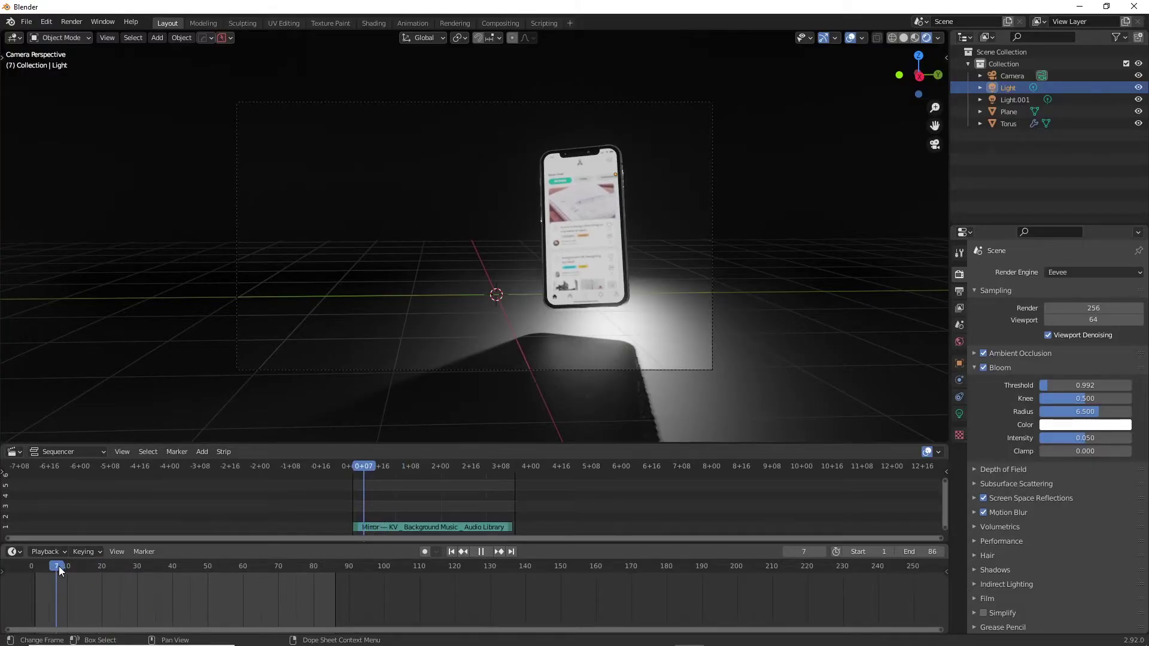
mouse_move(272, 553)
mouse_down()
mouse_move(282, 552)
mouse_move(271, 554)
mouse_up()
key(space)
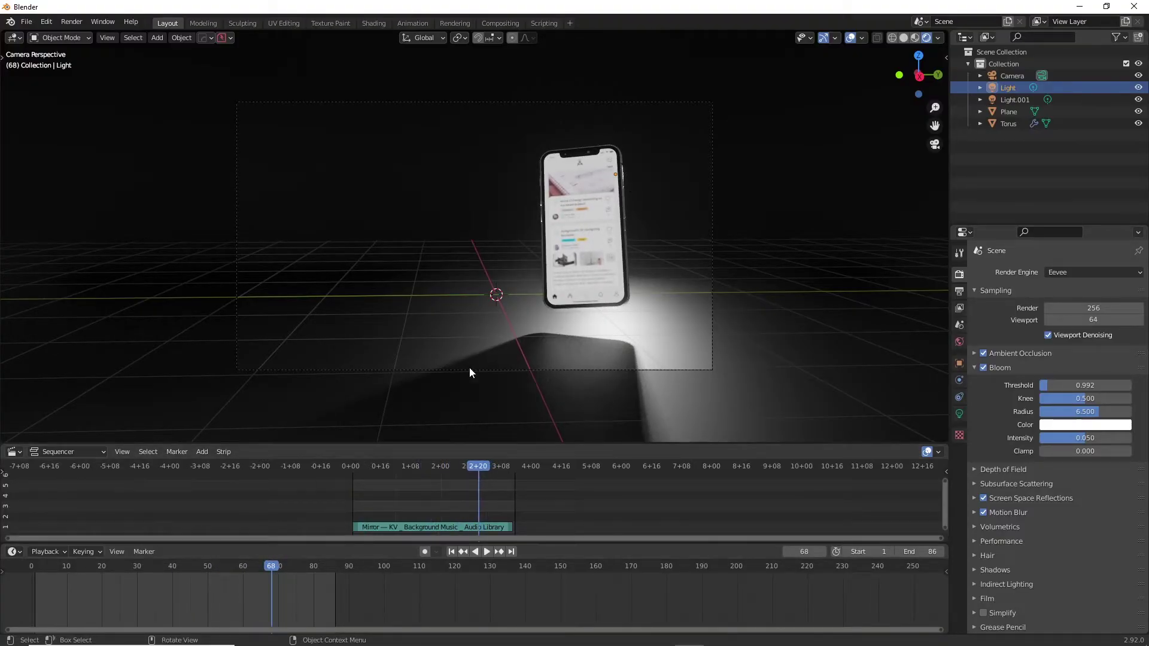
key(space)
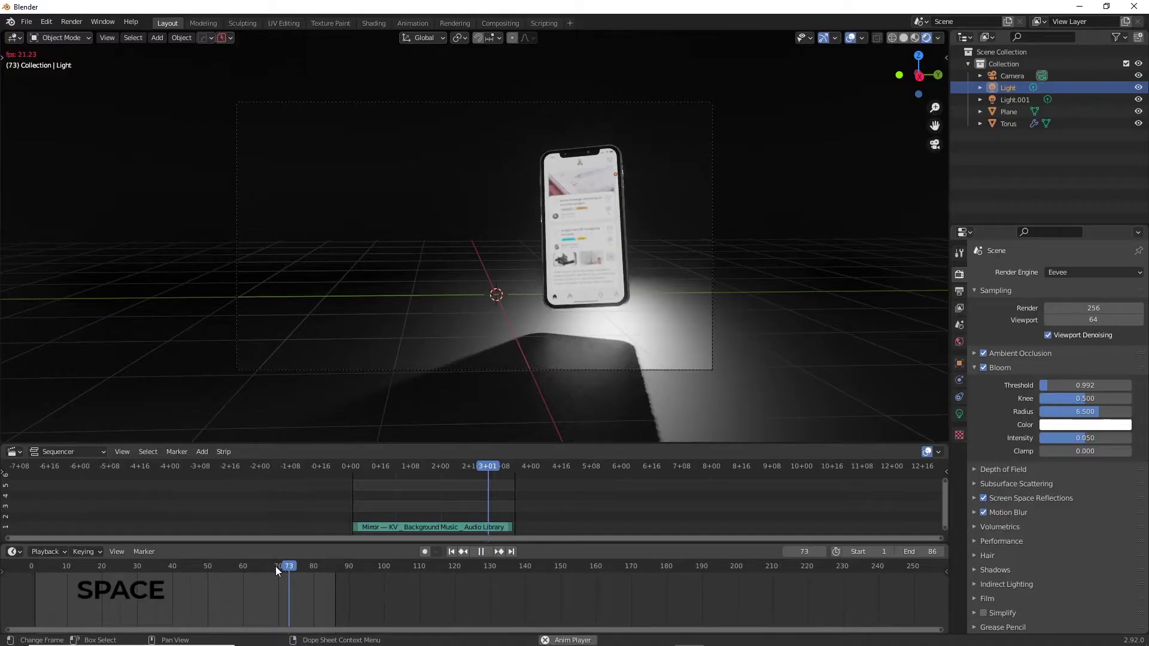
key(space)
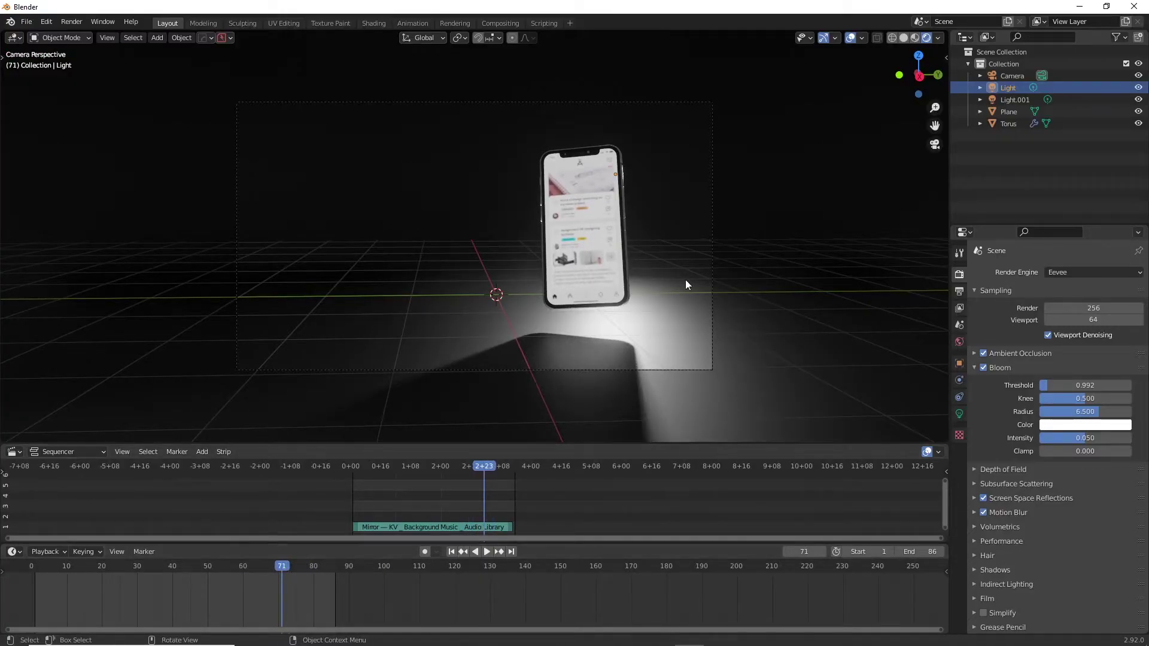
Step: Insert keyframes for the phone and the camera at frame 71
click(584, 254)
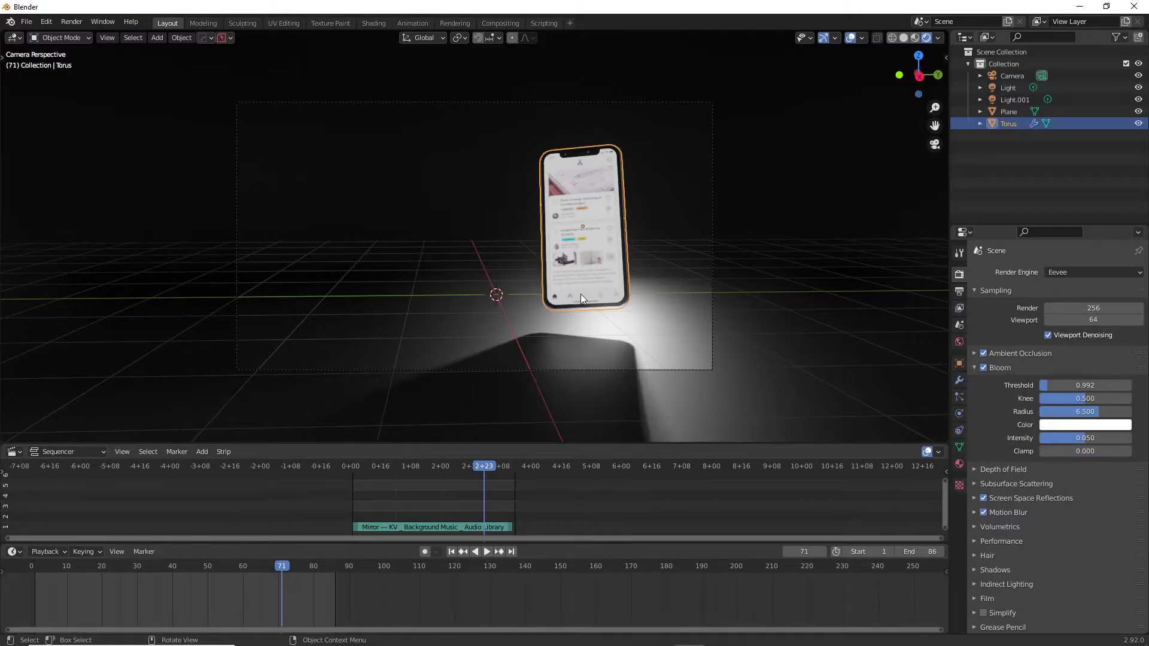
key(i)
click(595, 264)
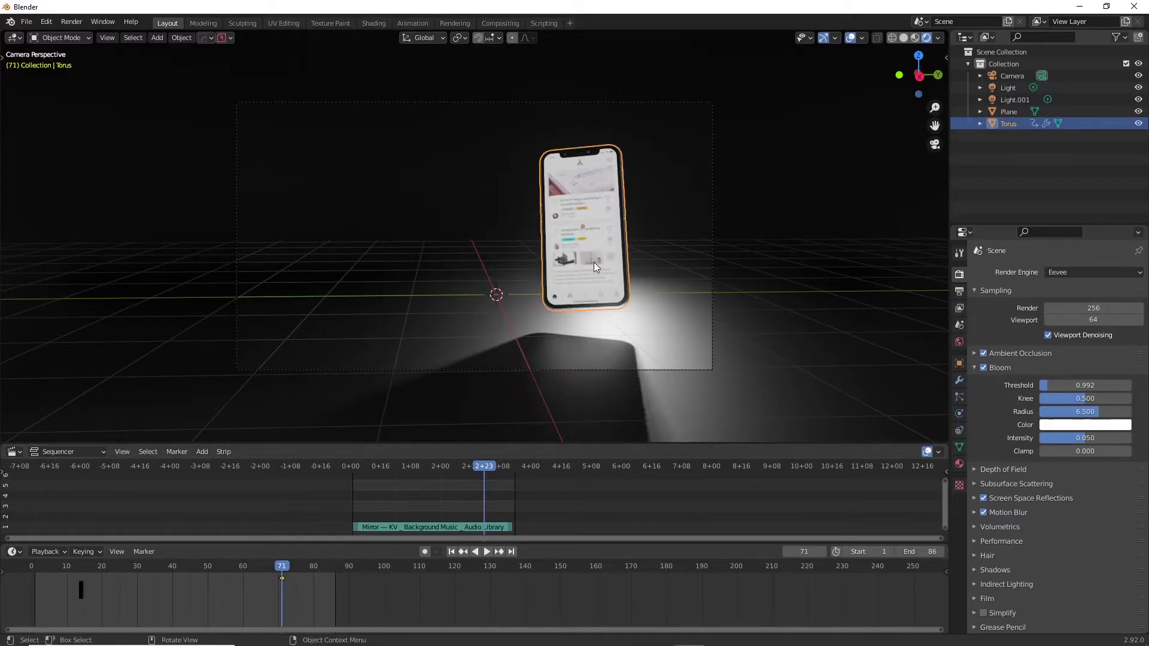
click(532, 371)
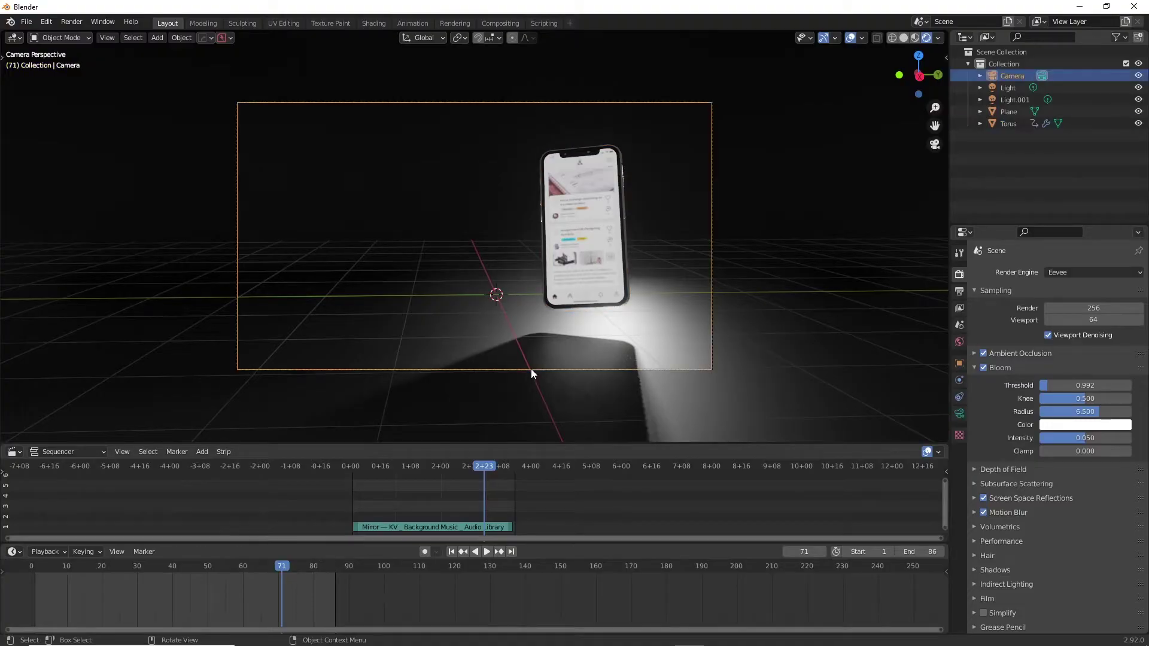
key(i)
click(530, 368)
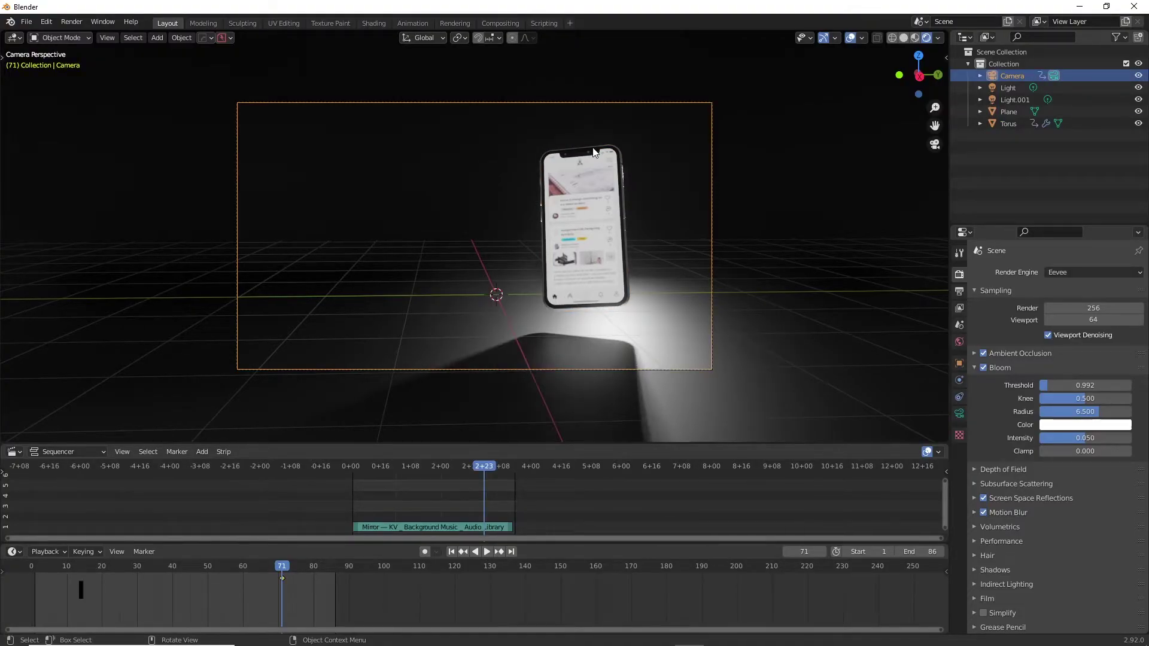
Step: Insert a Location, Rotation & Scale keyframe for the light in front of the phone at frame 71, and return to the camera view
click(601, 131)
middle_drag(654, 190, 623, 221)
click(752, 208)
key(i)
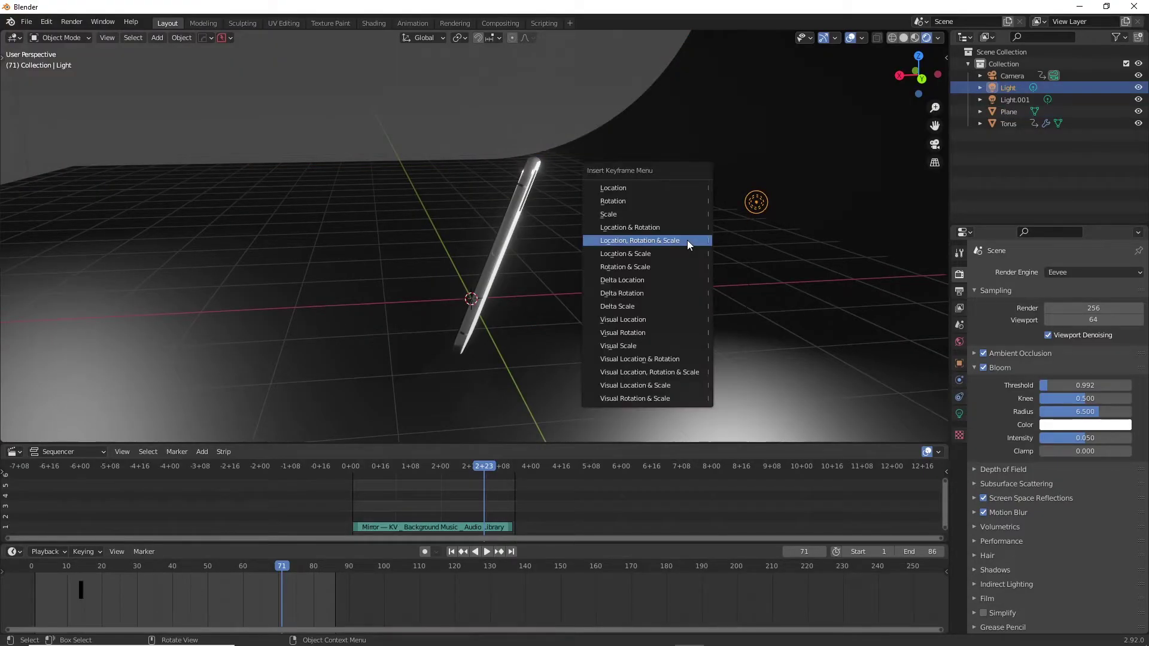
click(687, 239)
key(KP_0)
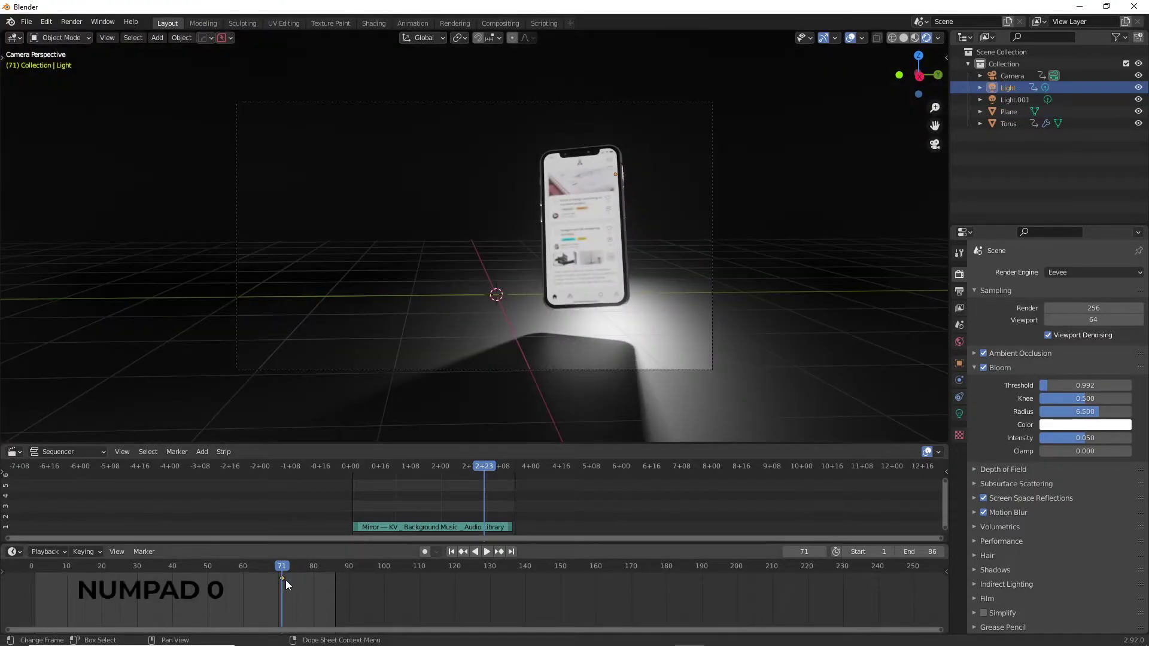
Step: At frame 0, rotate the phone into a tilted, nearly horizontal pose with free trackball adjustments
click(580, 284)
shift+drag(282, 568, 32, 571)
key(r)
key(z)
key(x)
click(541, 313)
key(r)
key(r)
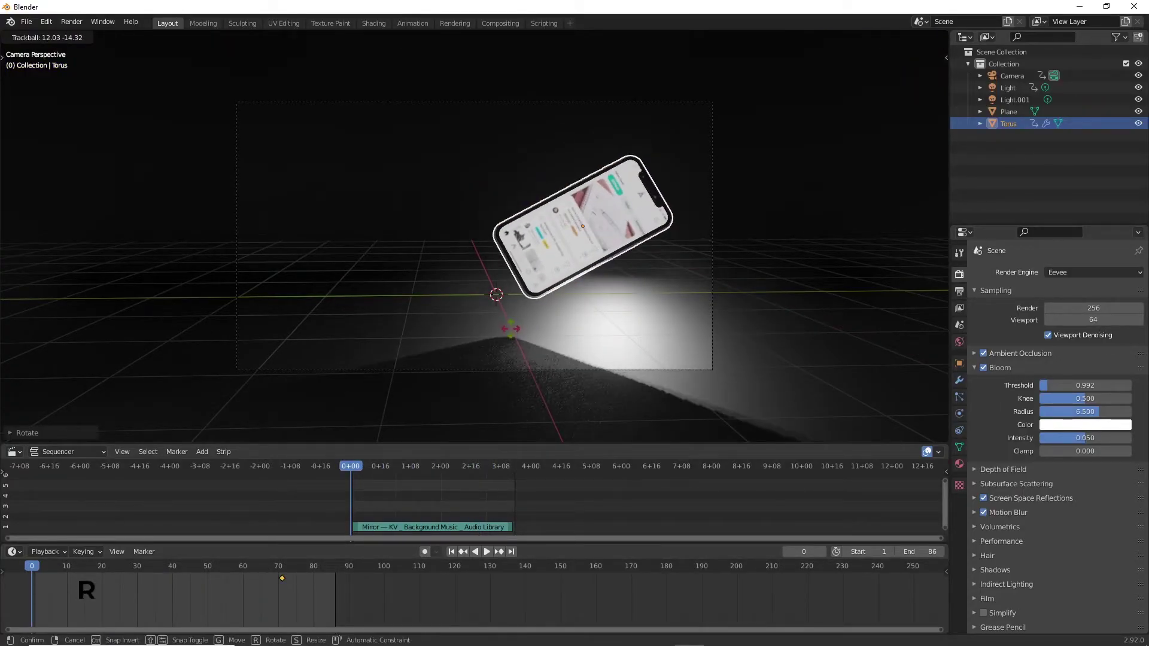
click(499, 336)
key(r)
key(r)
click(492, 300)
Step: Move the phone along the global Y and X axes until it lies outside the camera frame
key(g)
key(x)
key(y)
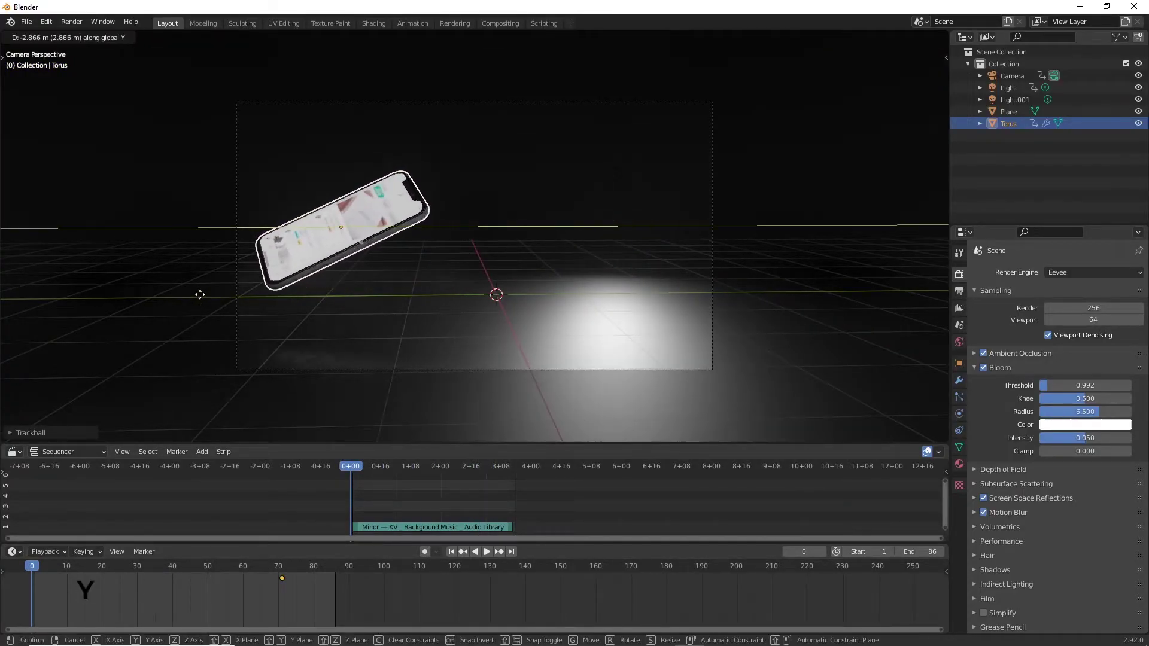
click(4, 286)
key(g)
key(x)
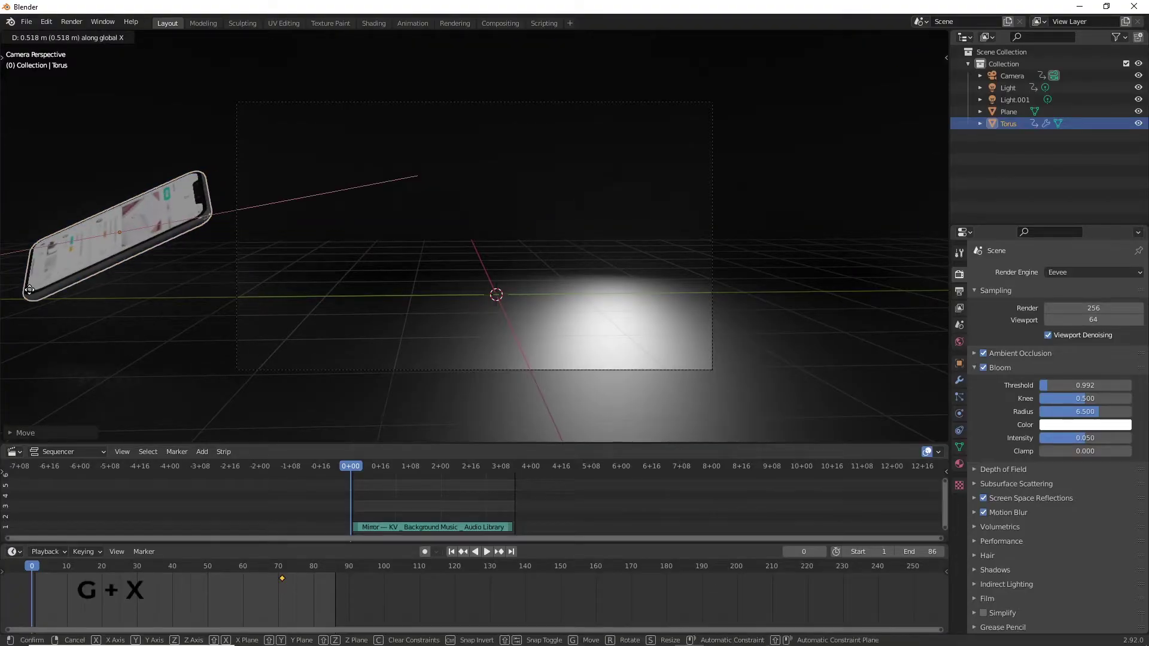
click(179, 353)
Step: Rotate the phone about the Z axis and insert its Location, Rotation & Scale keyframe at frame 0
key(r)
key(z)
click(200, 345)
key(i)
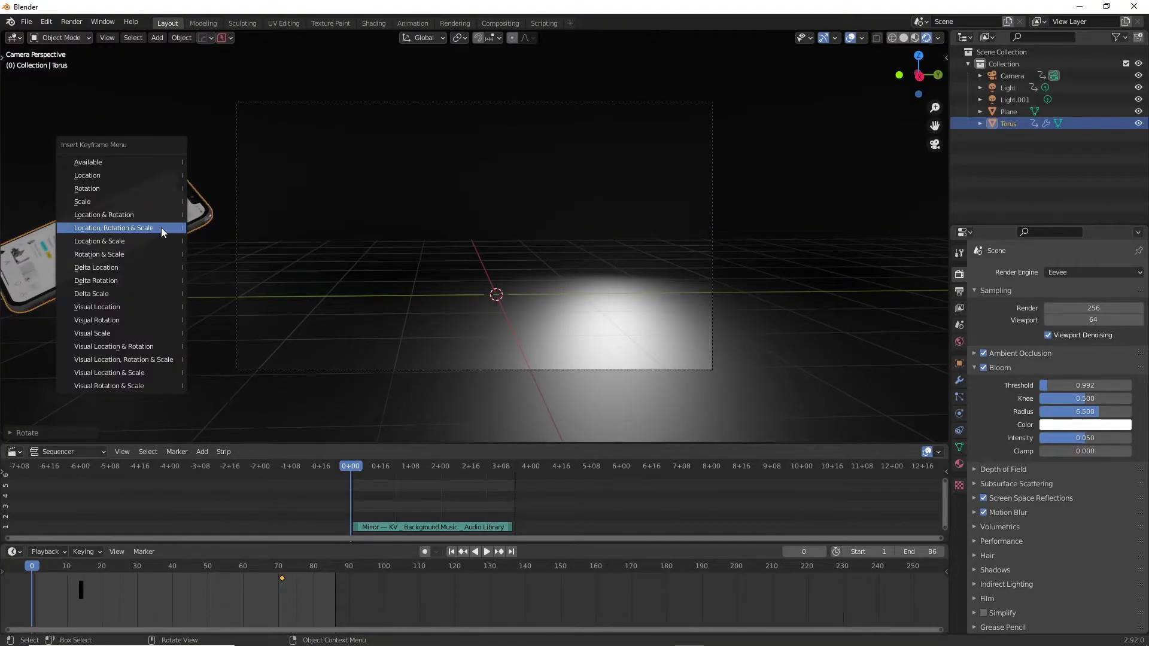
click(160, 227)
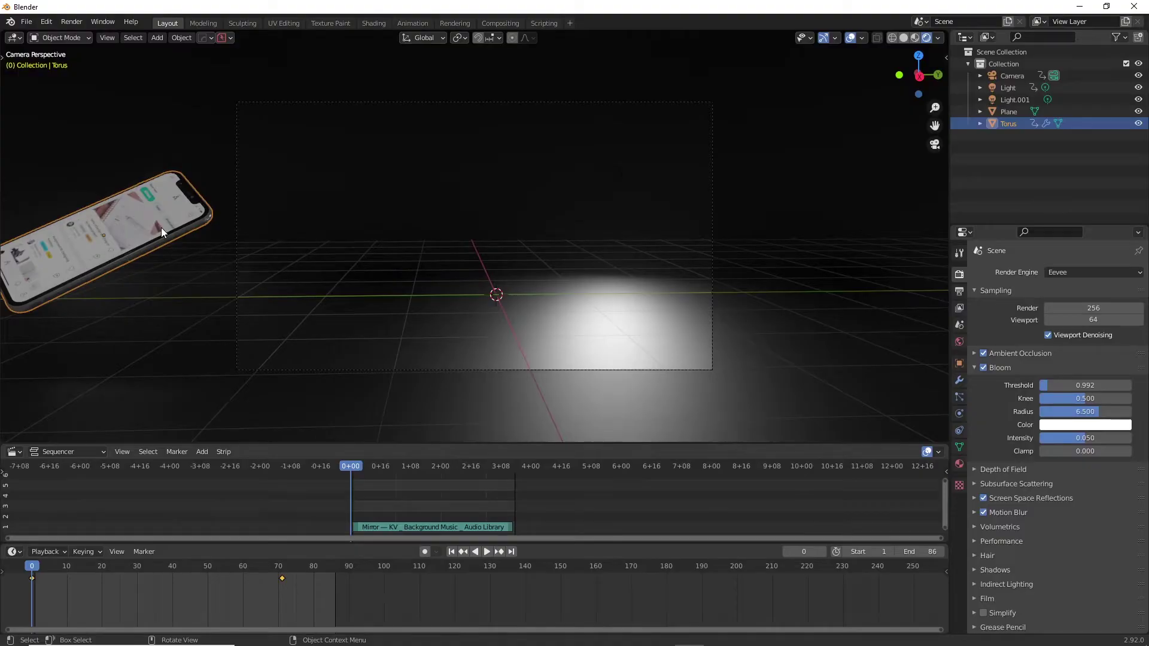
Step: Preview the phone's entrance and set the easing mode of its frame 0 keyframe to Ease Out
key(space)
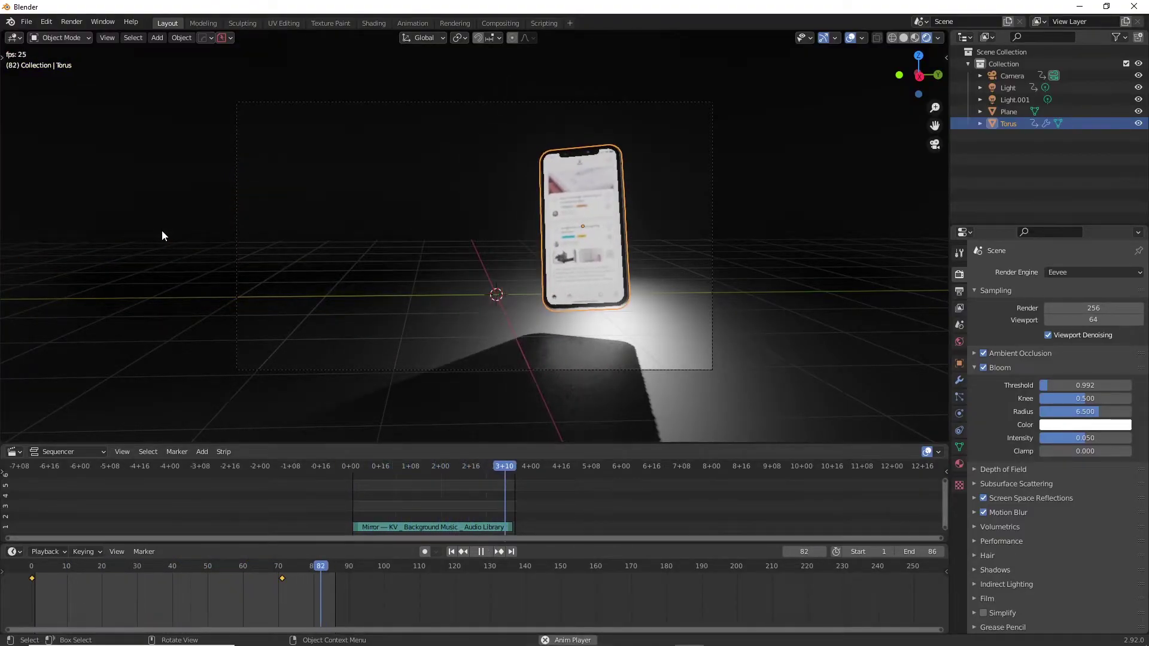
key(space)
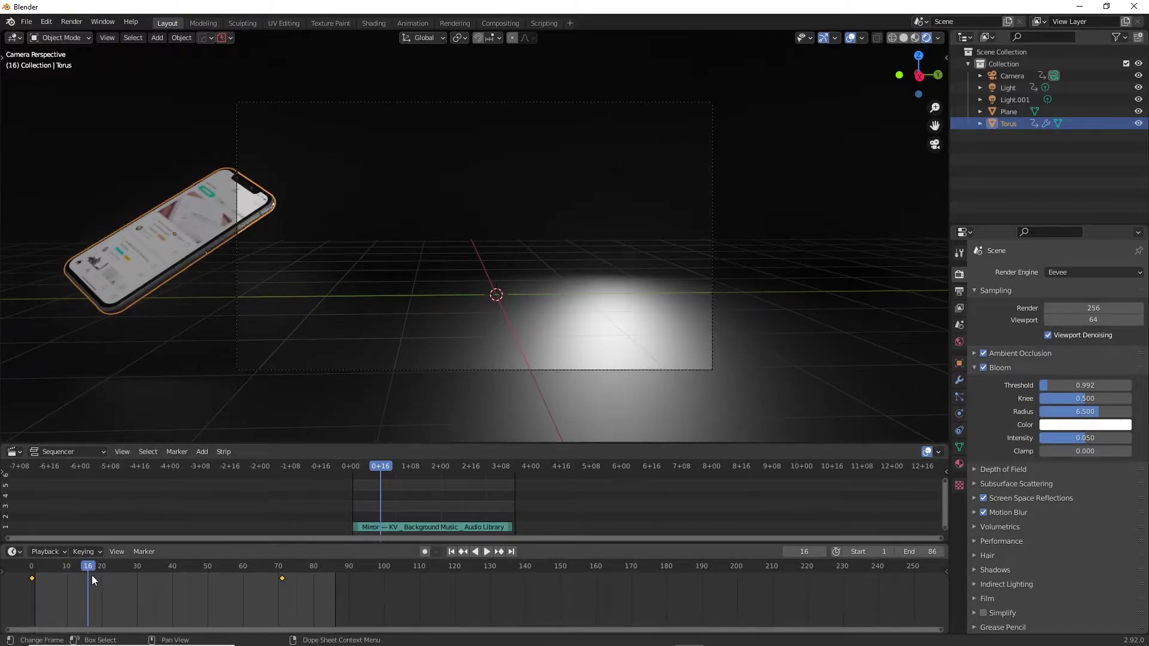
drag(91, 576, 282, 573)
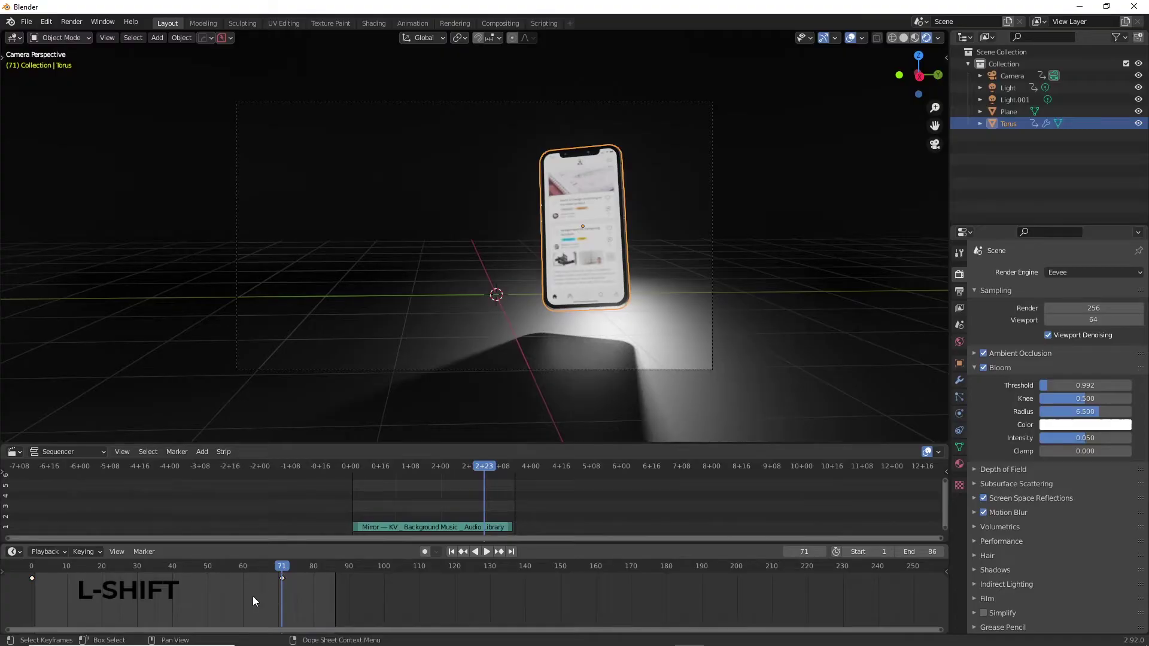
right_click(30, 580)
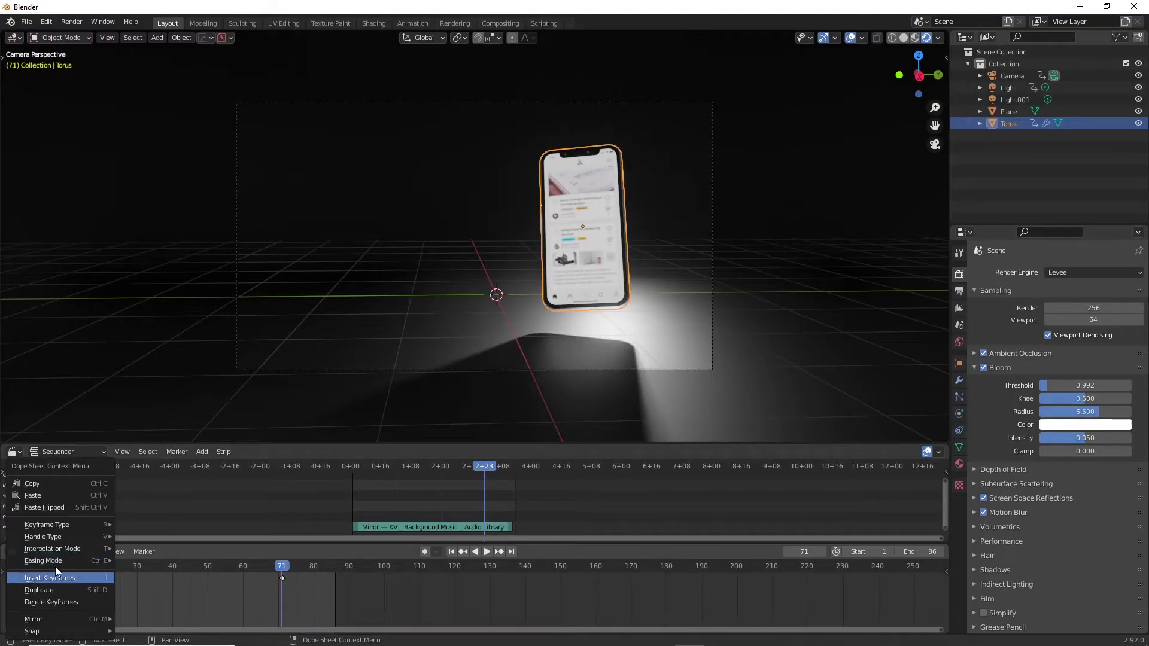
mouse_move(59, 562)
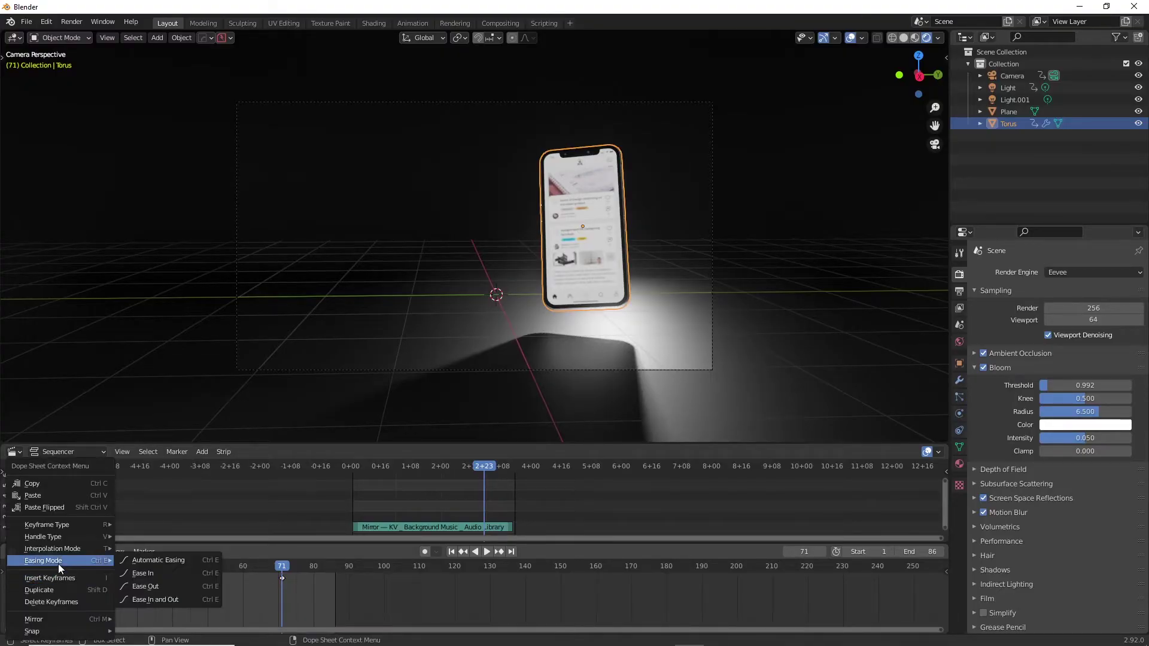
click(157, 587)
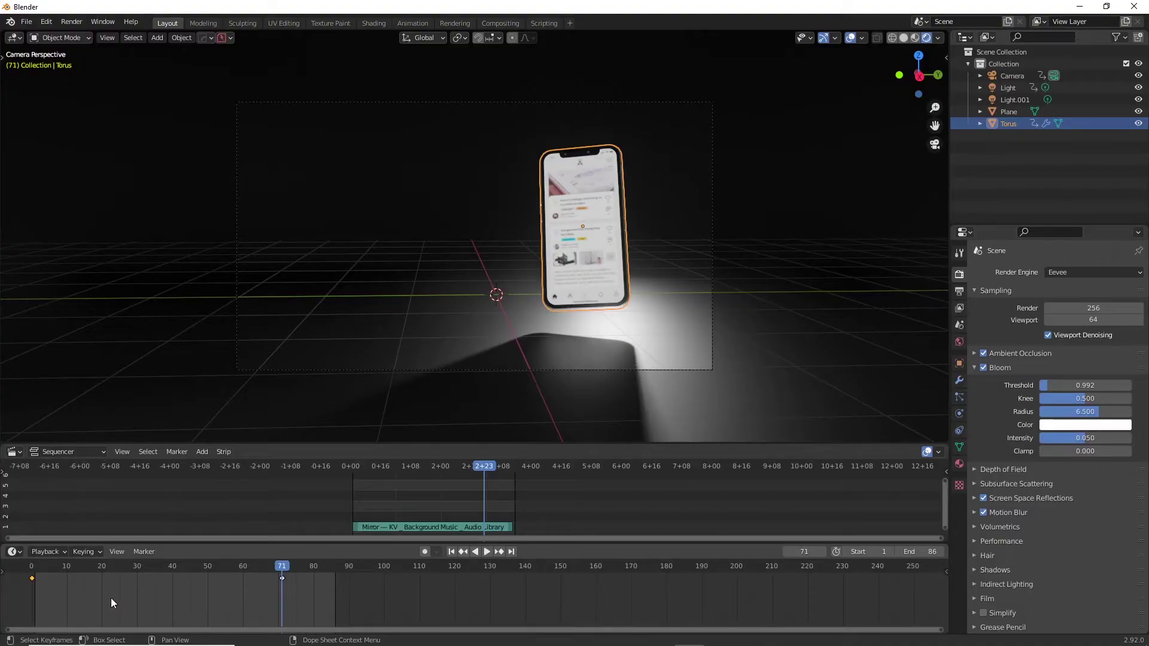
Step: Set the interpolation of the phone's frame 0 keyframe to Quintic and play the animation from frame 0
key(space)
right_click(32, 577)
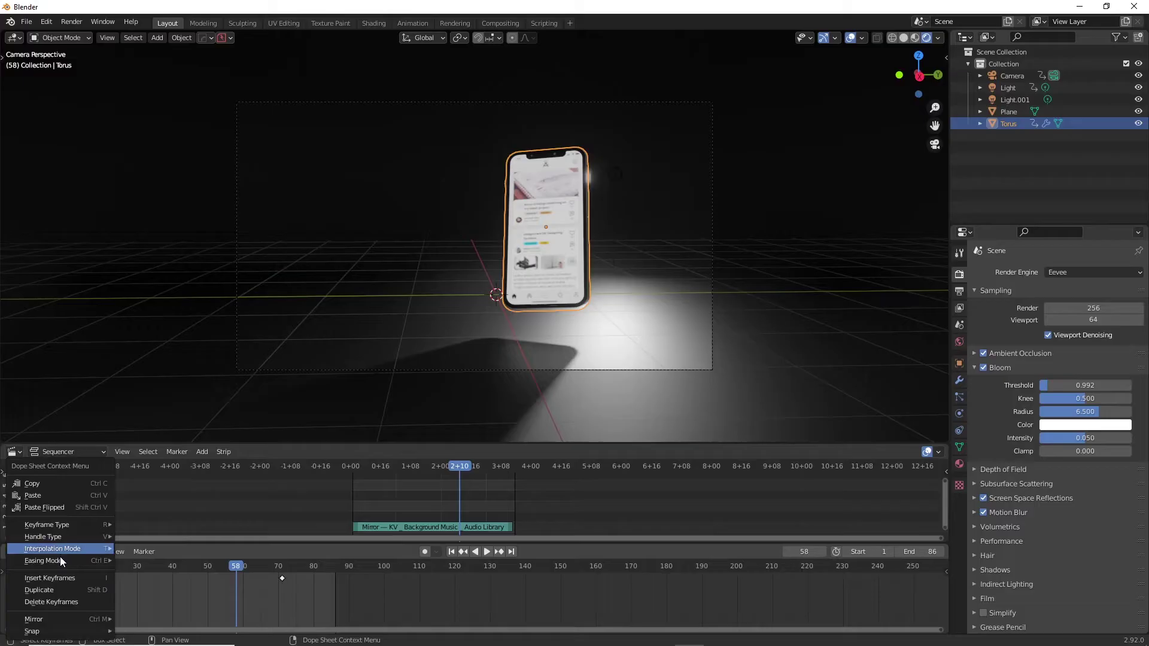
mouse_move(61, 556)
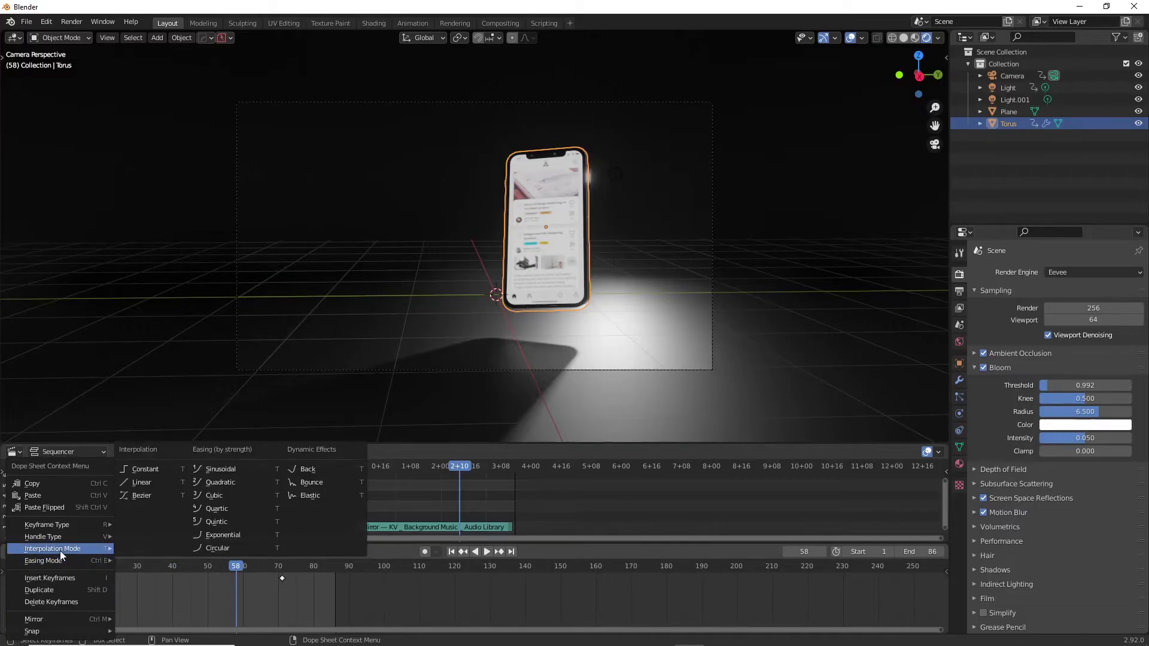
click(215, 522)
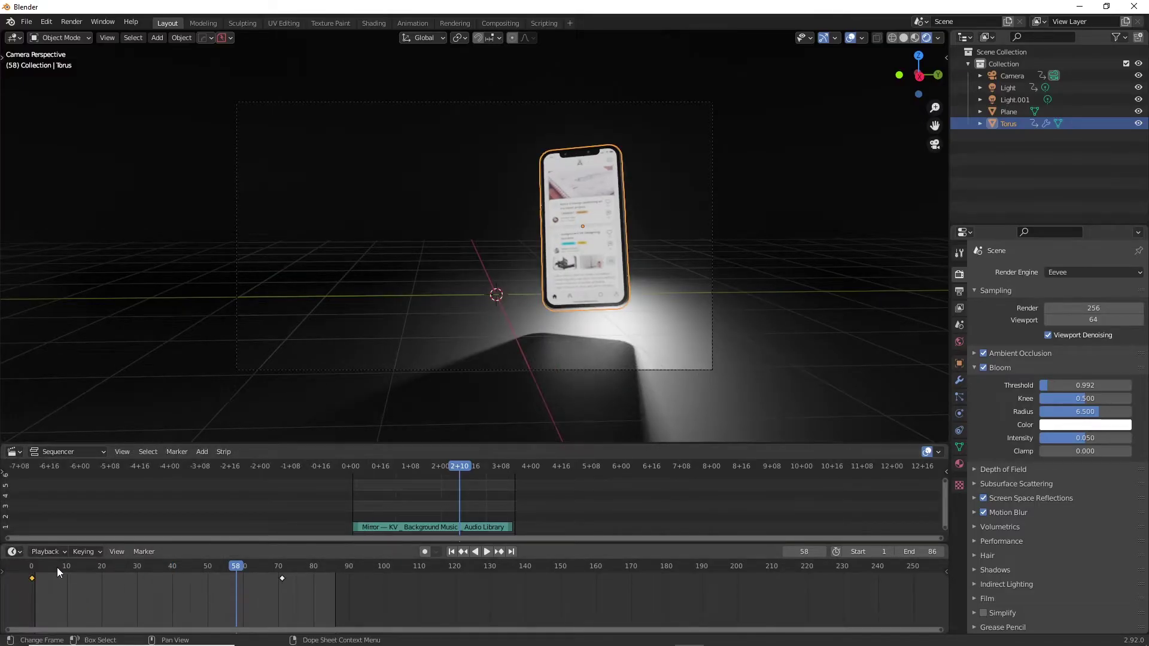
click(31, 569)
key(space)
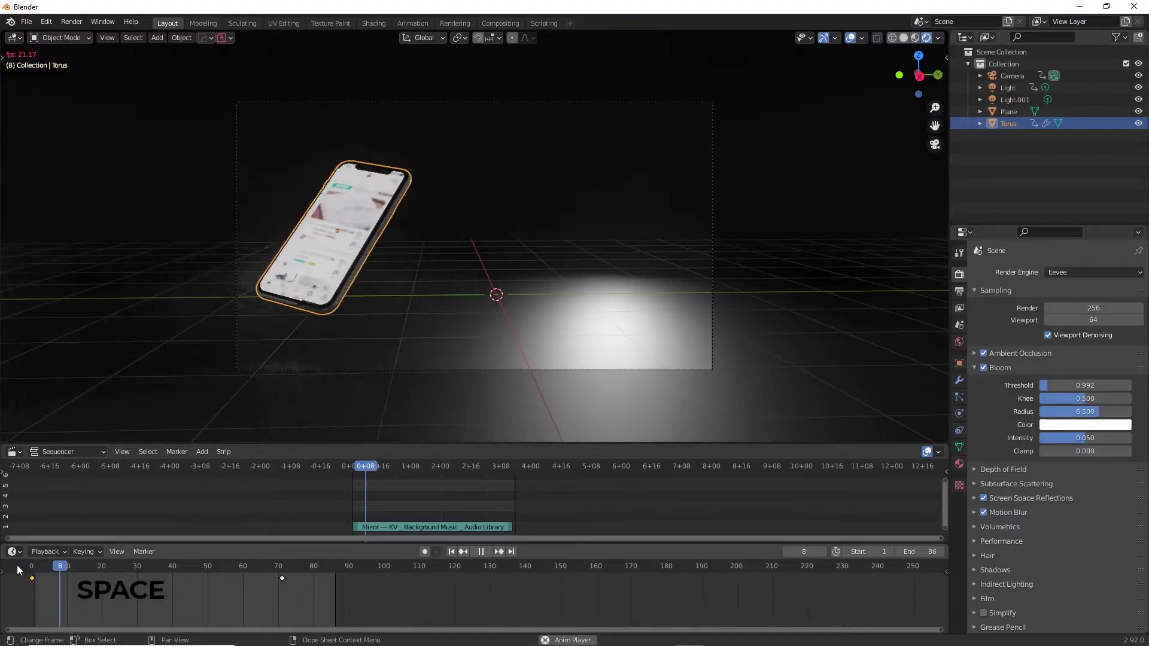
Step: Move the phone's second keyframe to frame 60 and replay its entrance from frame 0
key(space)
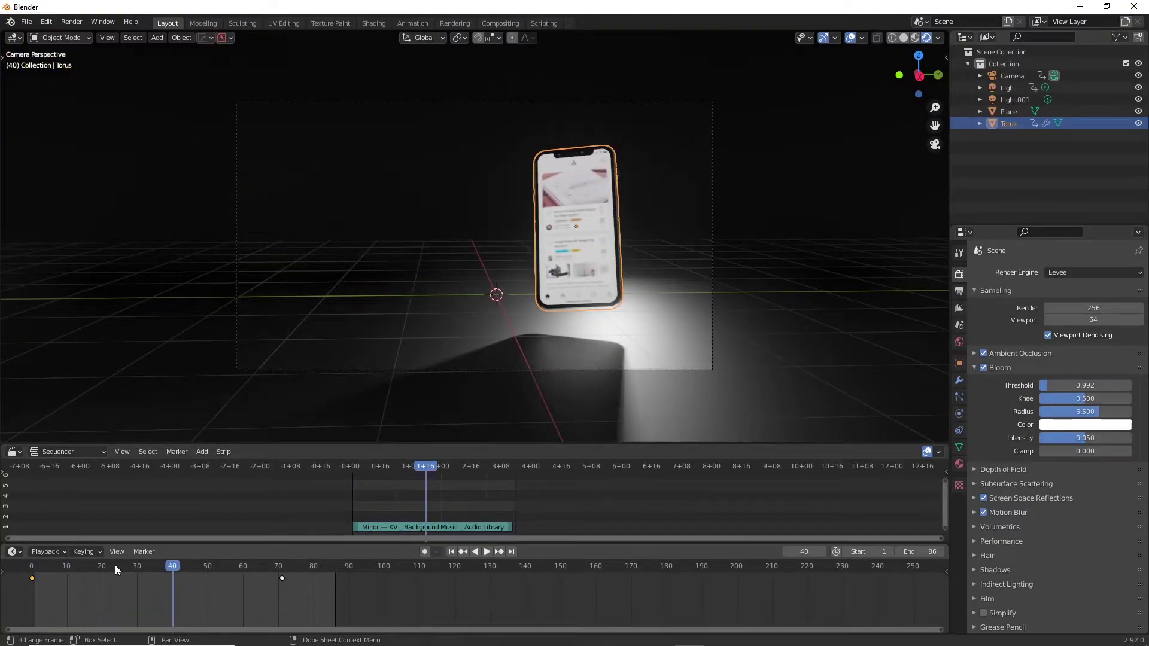
click(31, 565)
key(space)
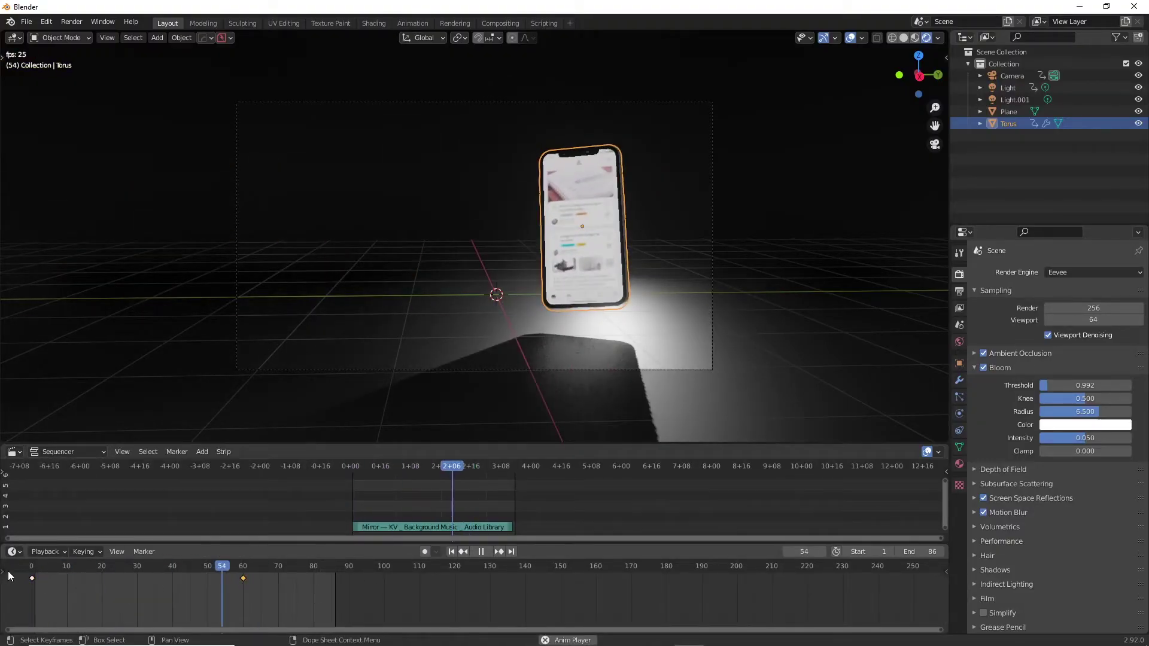
key(space)
Step: Rotate the phone about the Z axis to refine its entrance pose
click(415, 402)
click(413, 369)
click(278, 566)
key(shift+Left)
key(r)
key(z)
click(597, 400)
Step: Rotate the phone about the Y axis at frame 0 and scrub through its entrance
drag(243, 566, 31, 526)
key(r)
key(y)
click(268, 438)
right_click(32, 579)
drag(31, 566, 218, 551)
Step: Move the existing keyframe of the first light to about frame 65
click(1008, 88)
click(264, 565)
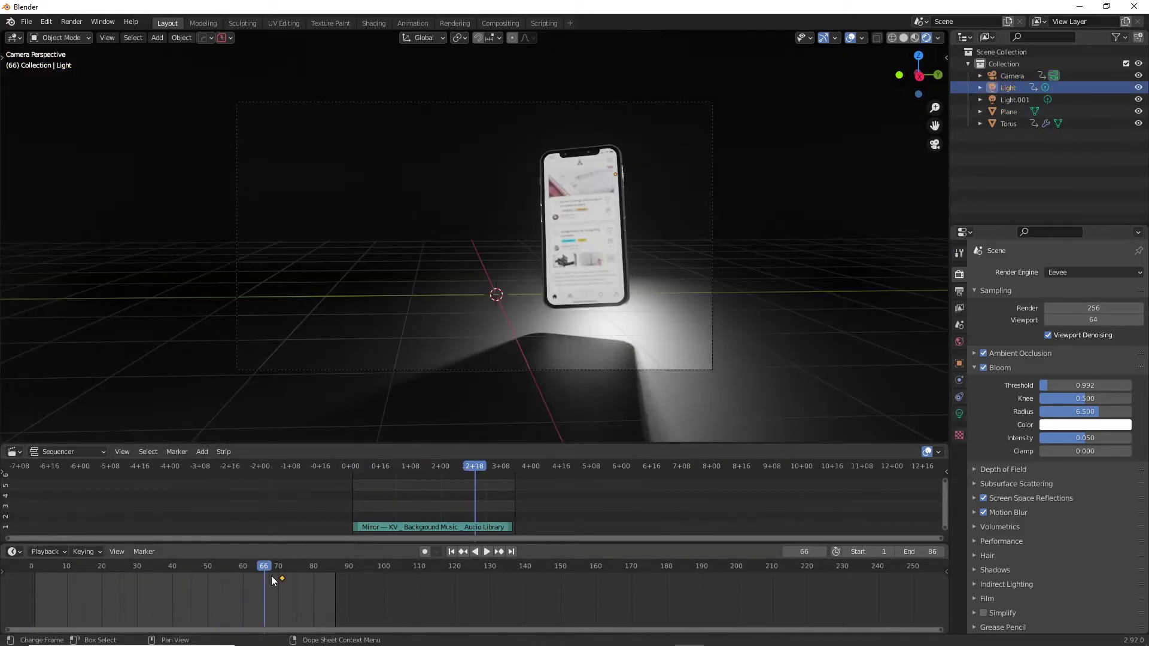
drag(282, 578, 261, 578)
Step: Move the light along the Y axis at frame 0, insert its keyframe there, and preview the animation
click(31, 566)
key(g)
key(y)
click(908, 393)
key(i)
right_click(31, 578)
key(space)
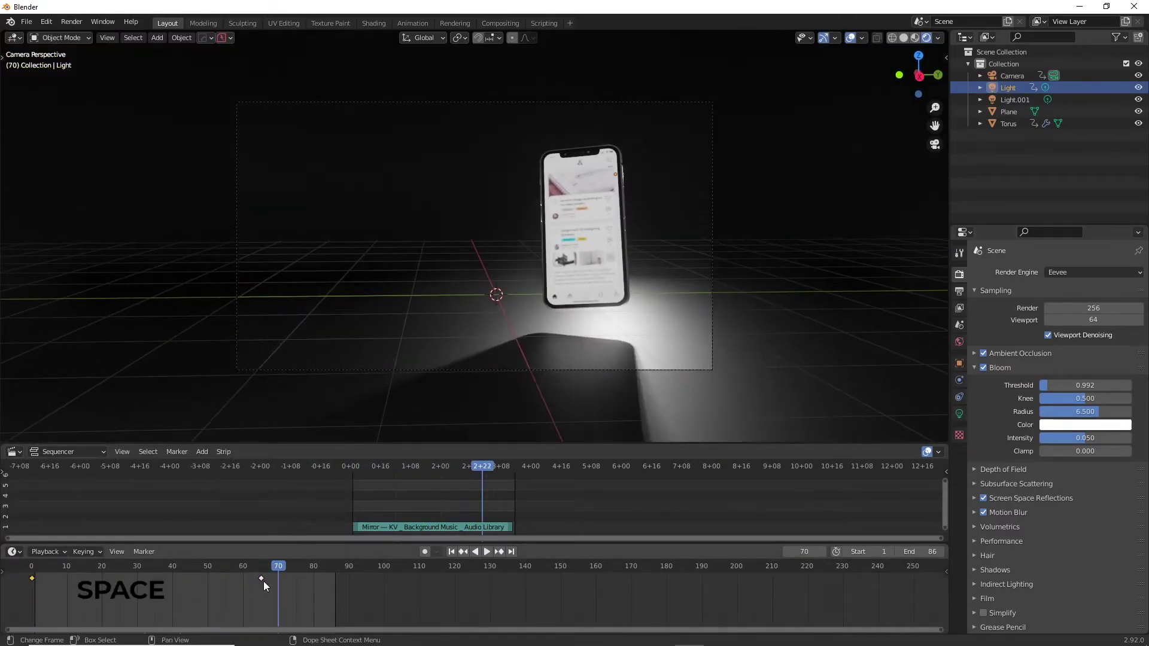
Step: Rotate the camera about the Y axis and move it along Z for its frame 86 keyframe, and preview the motion
click(335, 565)
click(1012, 76)
key(r)
key(y)
click(514, 413)
key(g)
key(z)
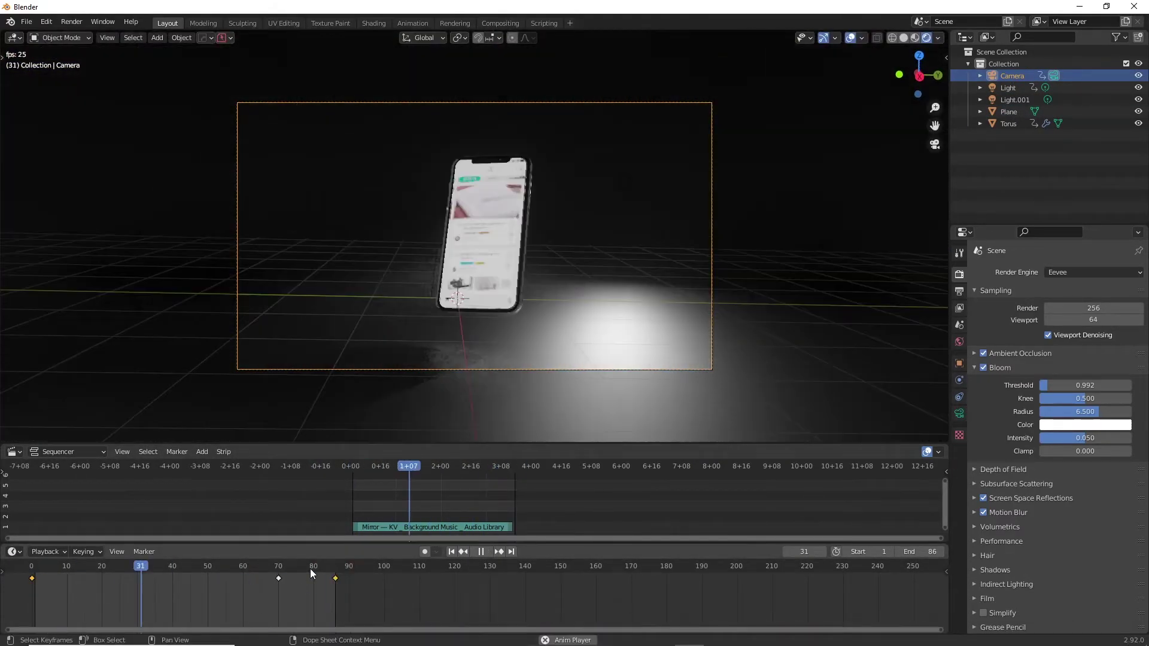
key(space)
Step: Adjust the interpolation of the camera's frame 70 keyframe and play back the camera's downward move
shift+right_click(279, 571)
click(279, 579)
right_click(277, 575)
mouse_move(257, 547)
click(417, 491)
key(space)
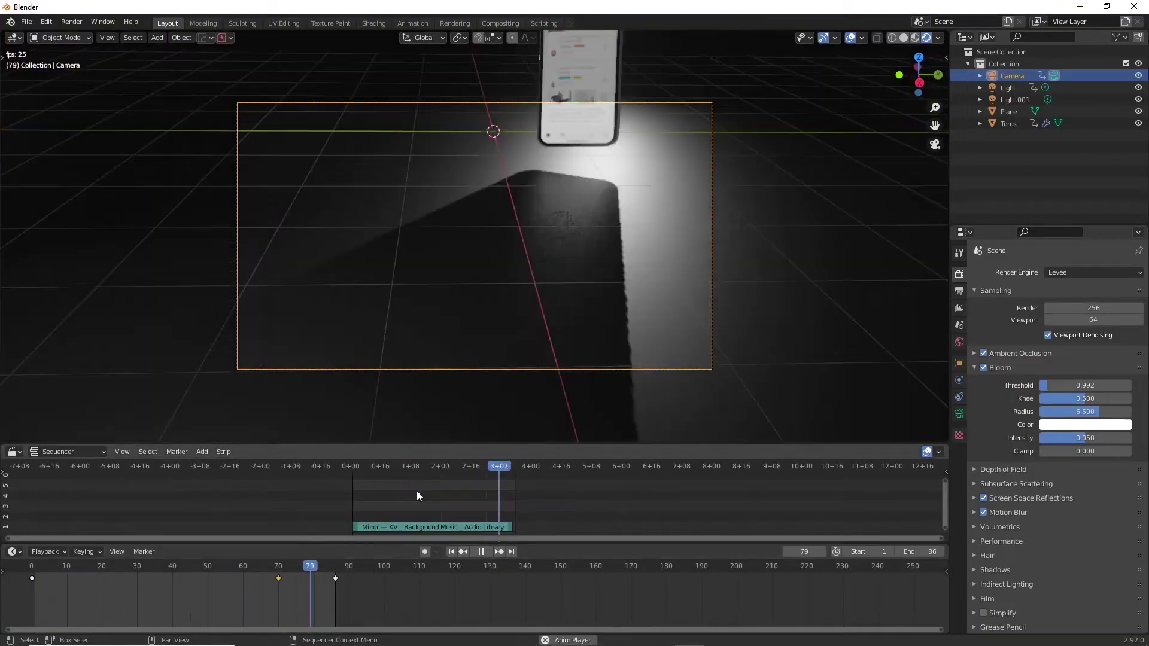
click(575, 228)
key(space)
Step: Adjust the interpolation of the camera's frame 0 keyframe and play the animation
drag(279, 579, 335, 578)
key(space)
right_click(32, 578)
click(172, 490)
key(space)
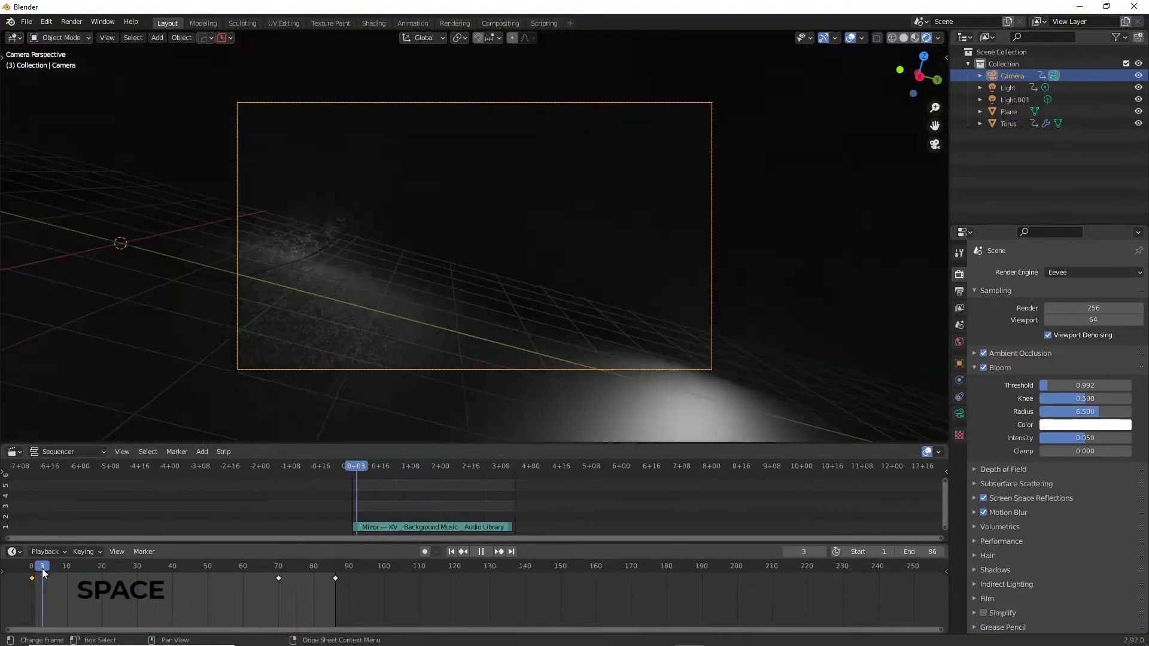
Step: Move the camera along the Y axis at frame 0 and preview its opening movement
drag(43, 572, 31, 572)
key(space)
key(g)
key(y)
click(59, 413)
key(space)
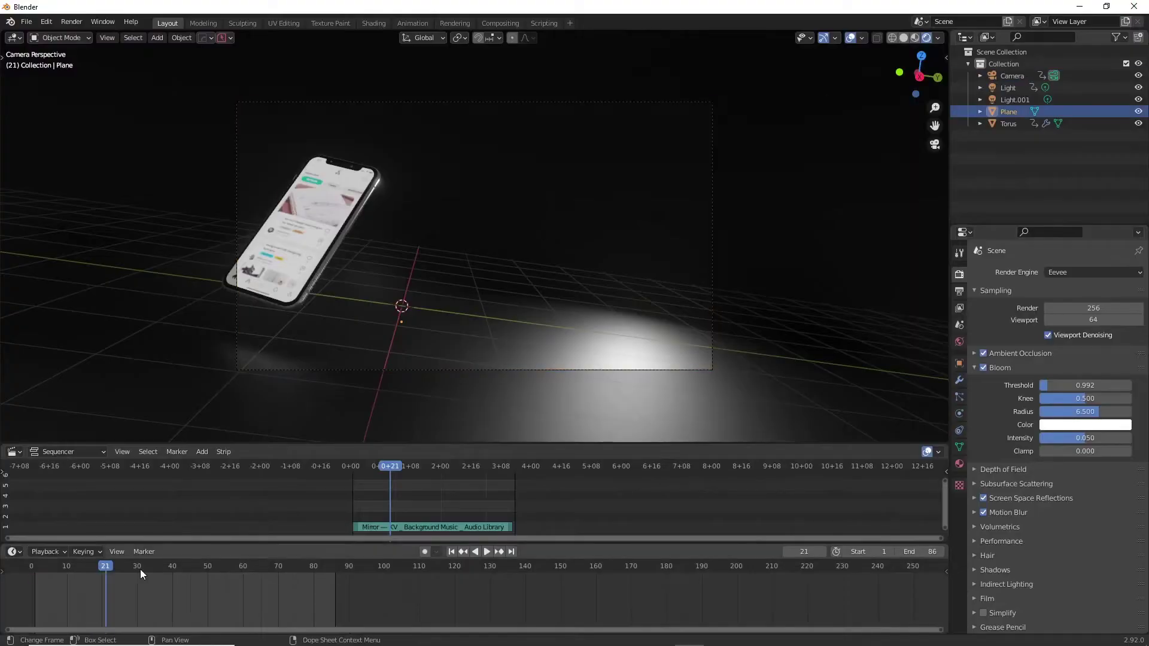
Step: Keyframe the floor plane's base color from black at frame 72 to light green at frame 86
click(960, 464)
key(space)
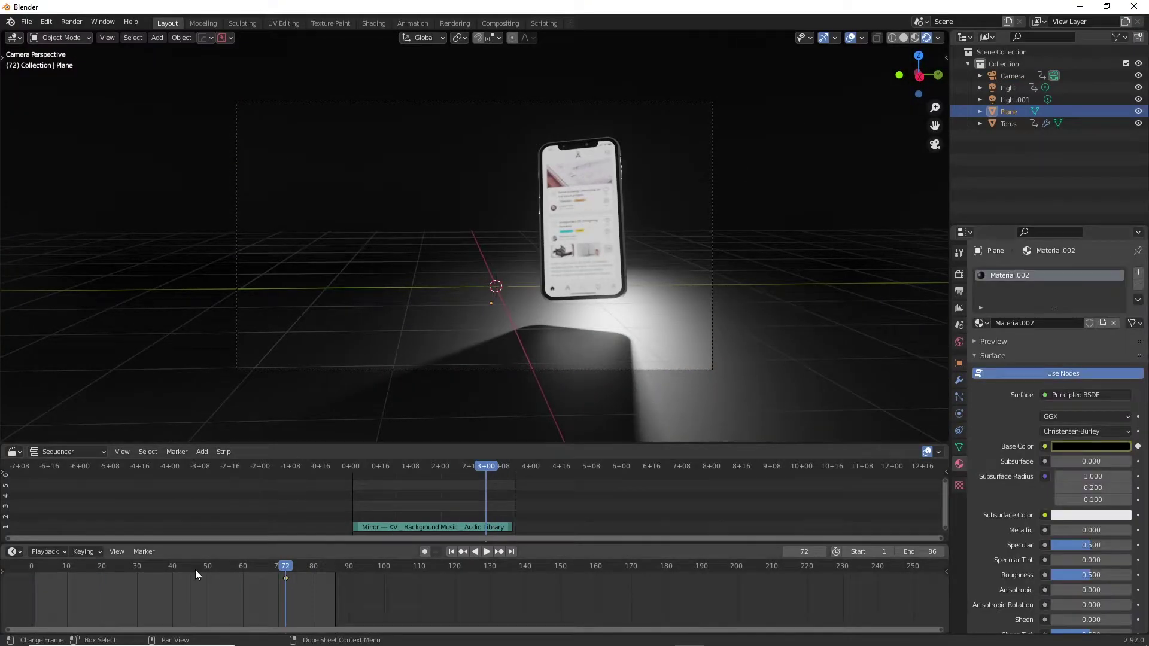
click(334, 572)
click(1091, 446)
drag(1117, 358, 1117, 295)
click(1080, 304)
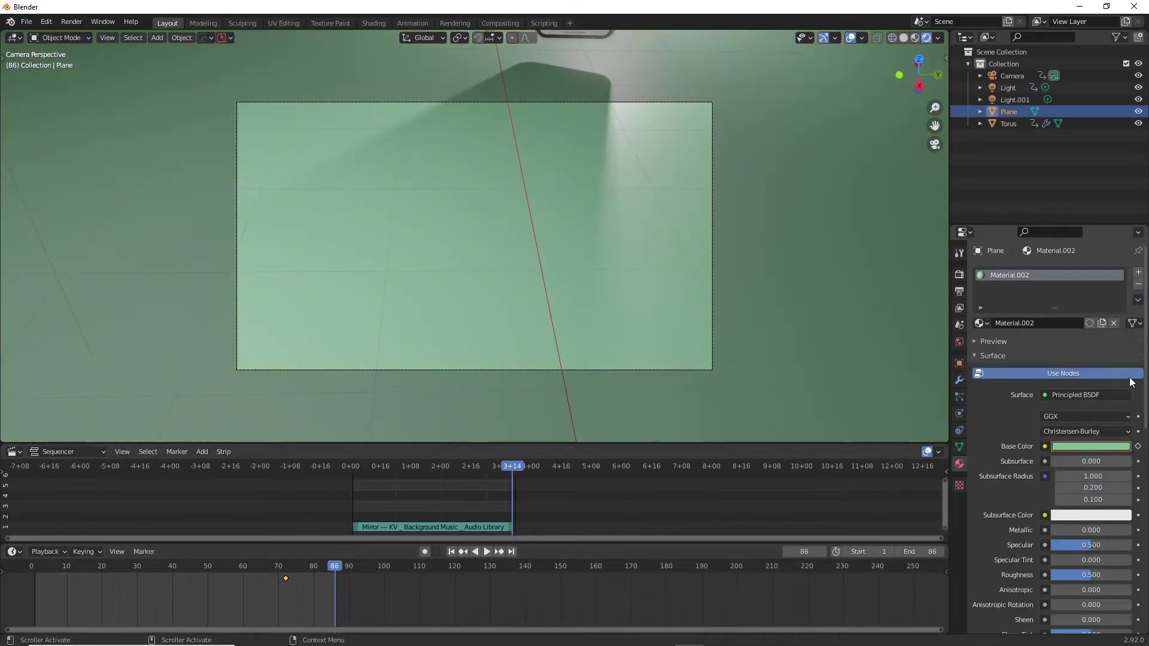
key(i)
Step: Play the animation from about frame 68 to review the floor's color transition
right_click(284, 577)
click(271, 563)
key(space)
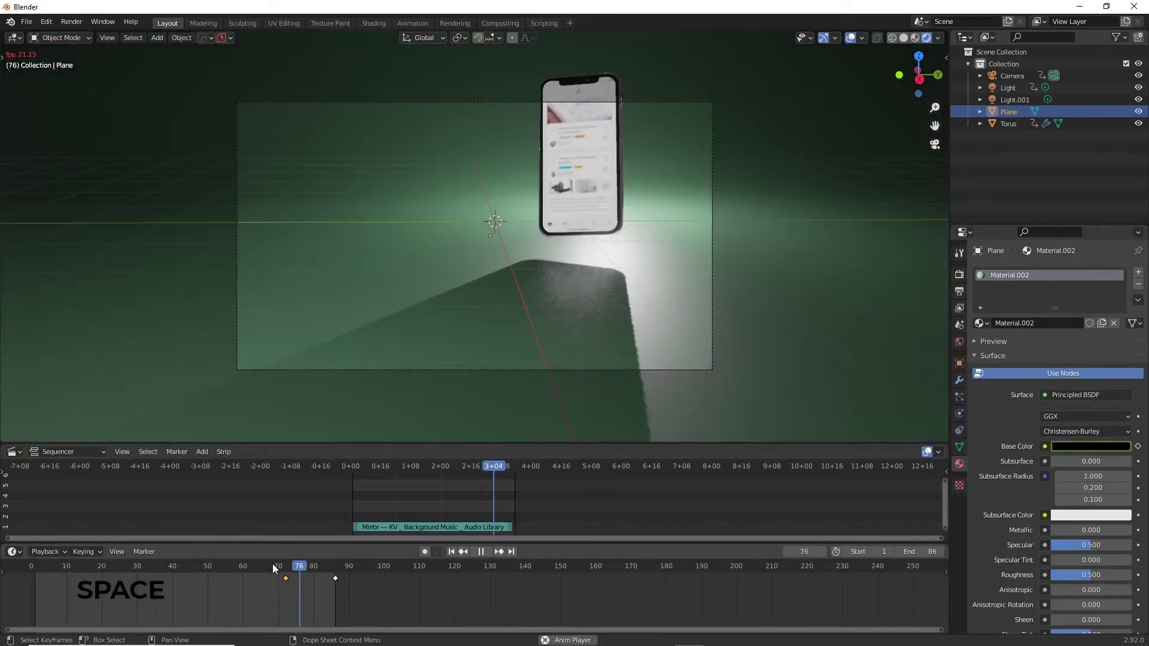
click(271, 568)
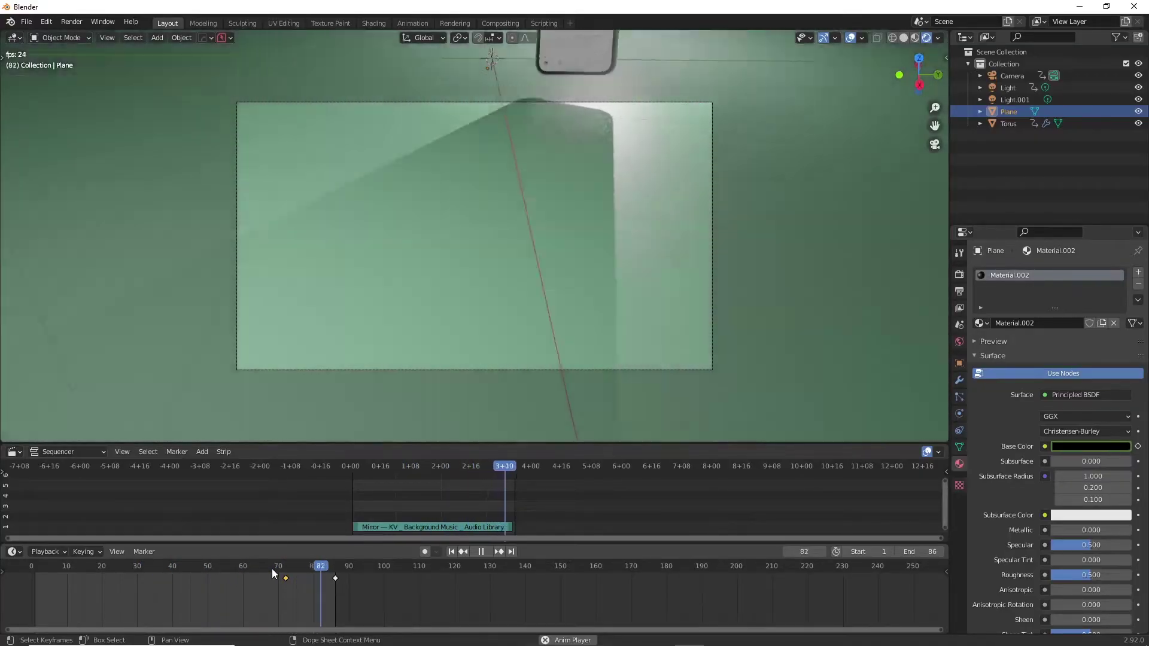
key(space)
Step: Double the output resolution to 3840 × 2160 px
click(959, 292)
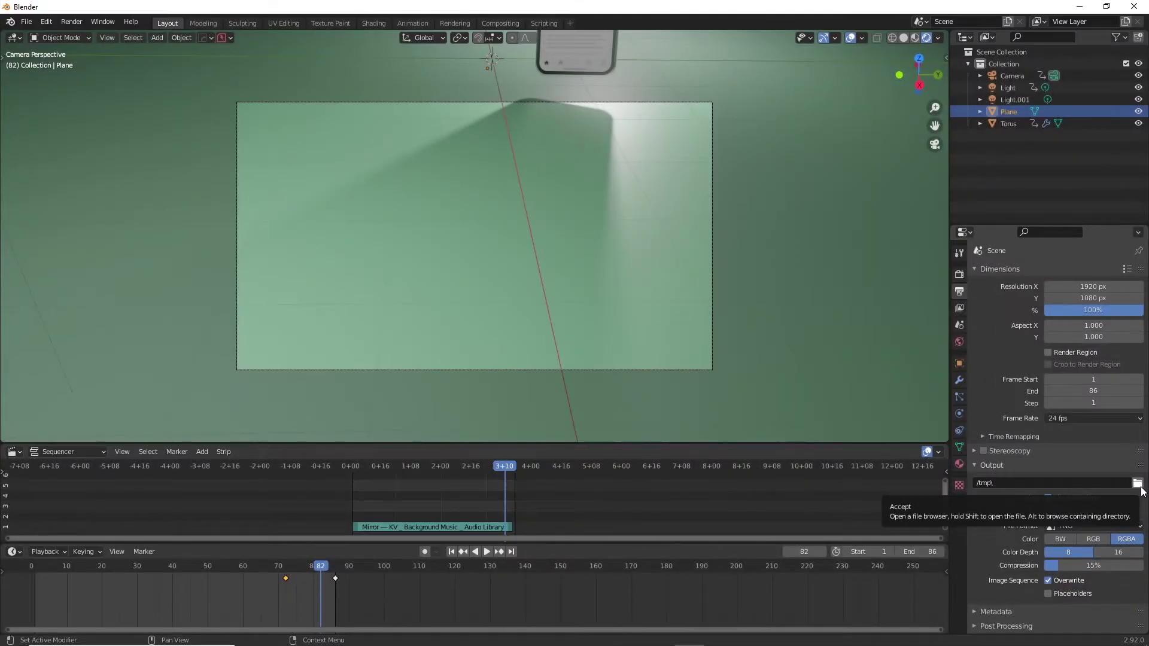
click(1093, 287)
text(*2)
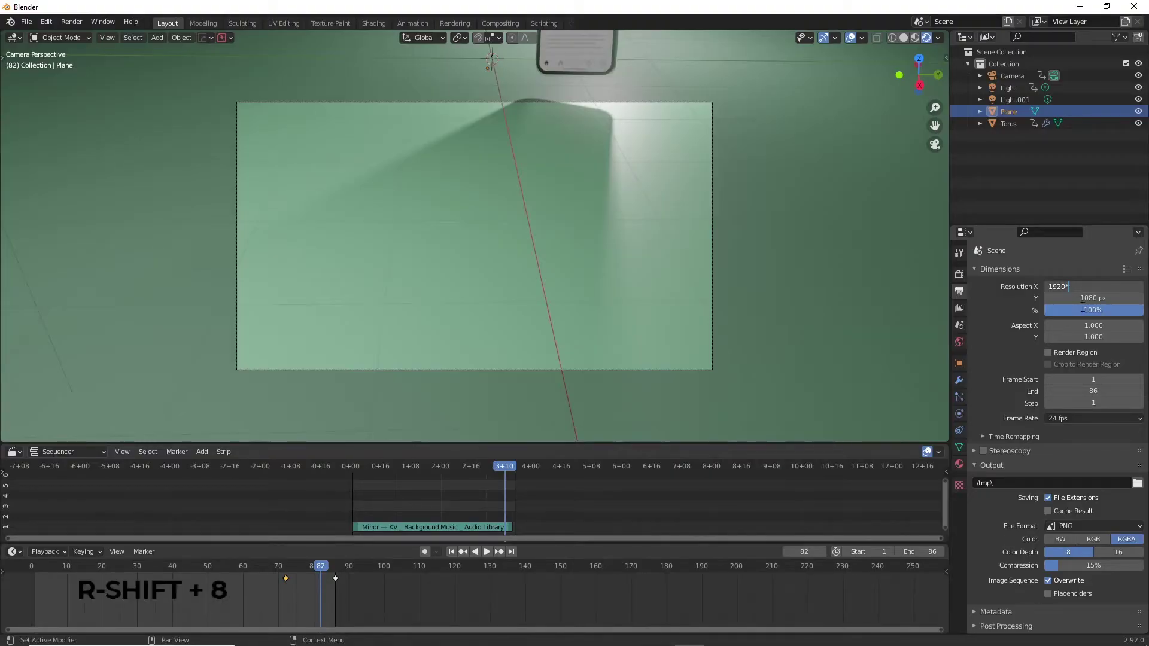
key(Return)
click(1093, 298)
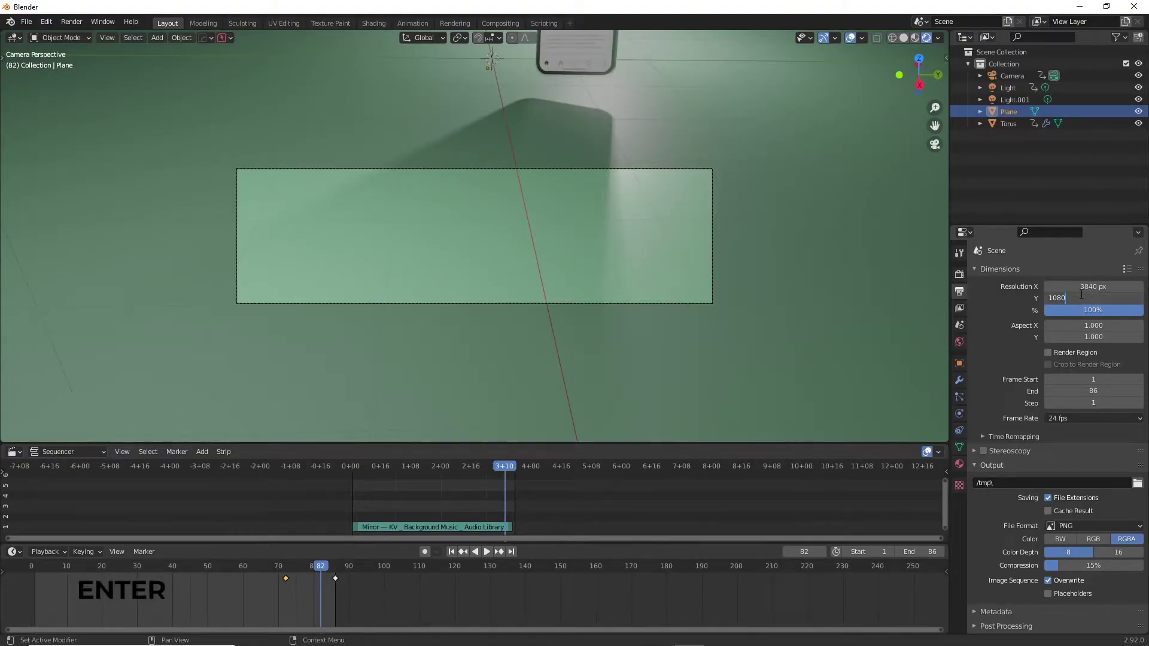
text(*2)
key(Return)
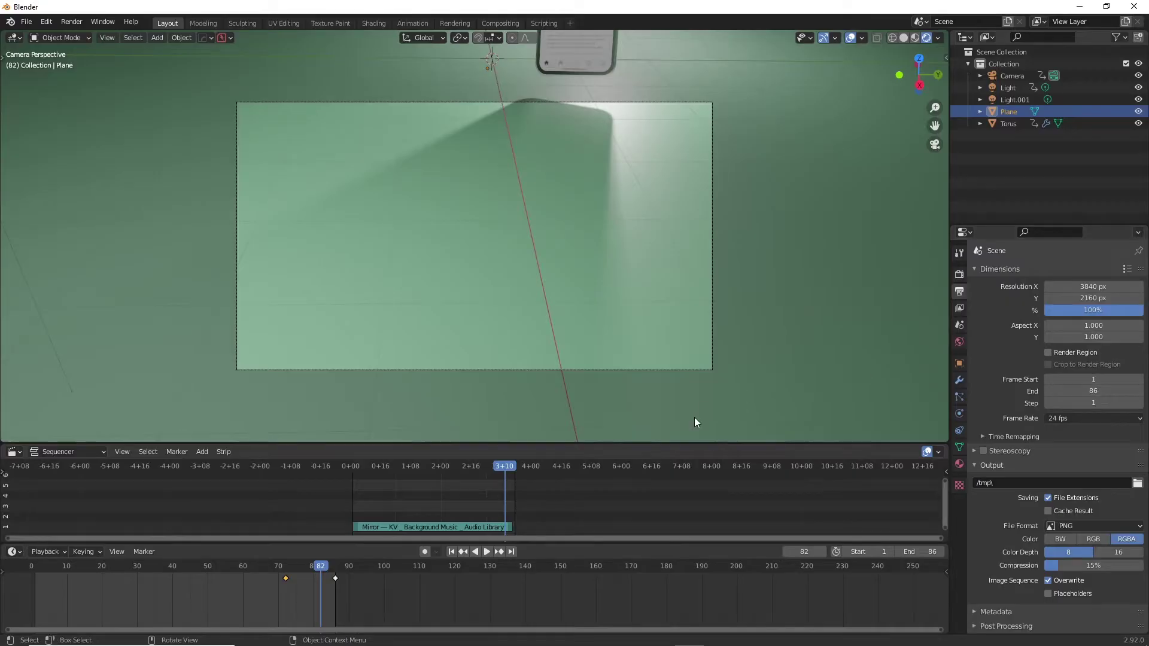
Step: Try an output frame rate of 30 fps and return it to 24 fps
shift+right_click(28, 576)
click(1084, 420)
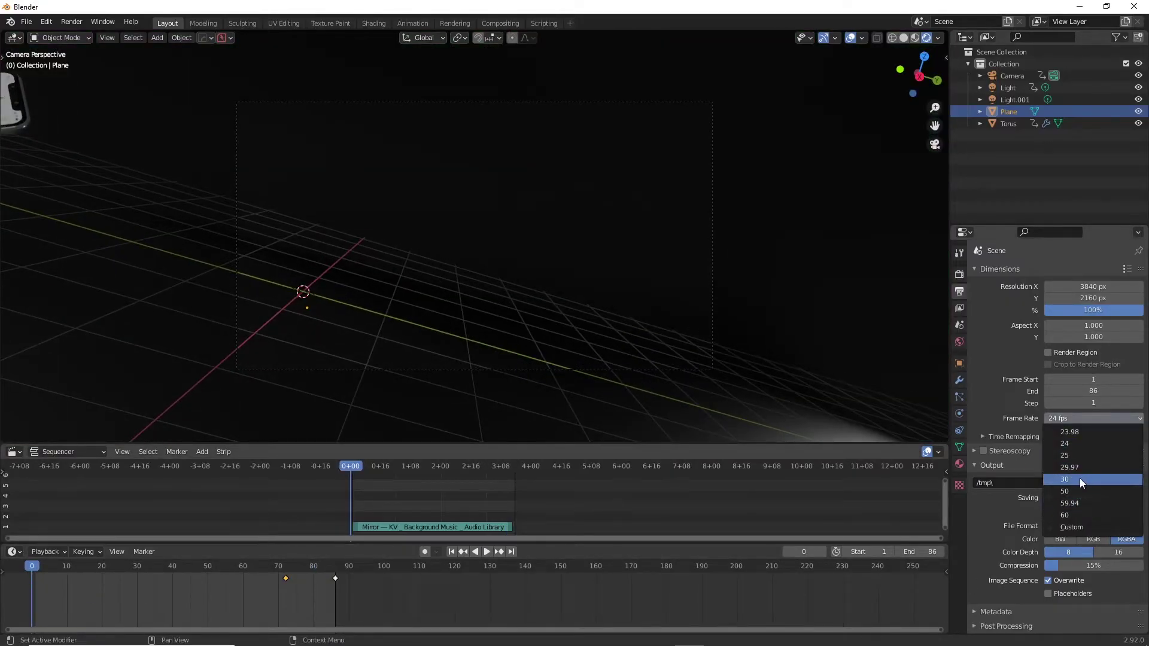
click(1079, 479)
click(204, 598)
click(1092, 418)
click(1082, 444)
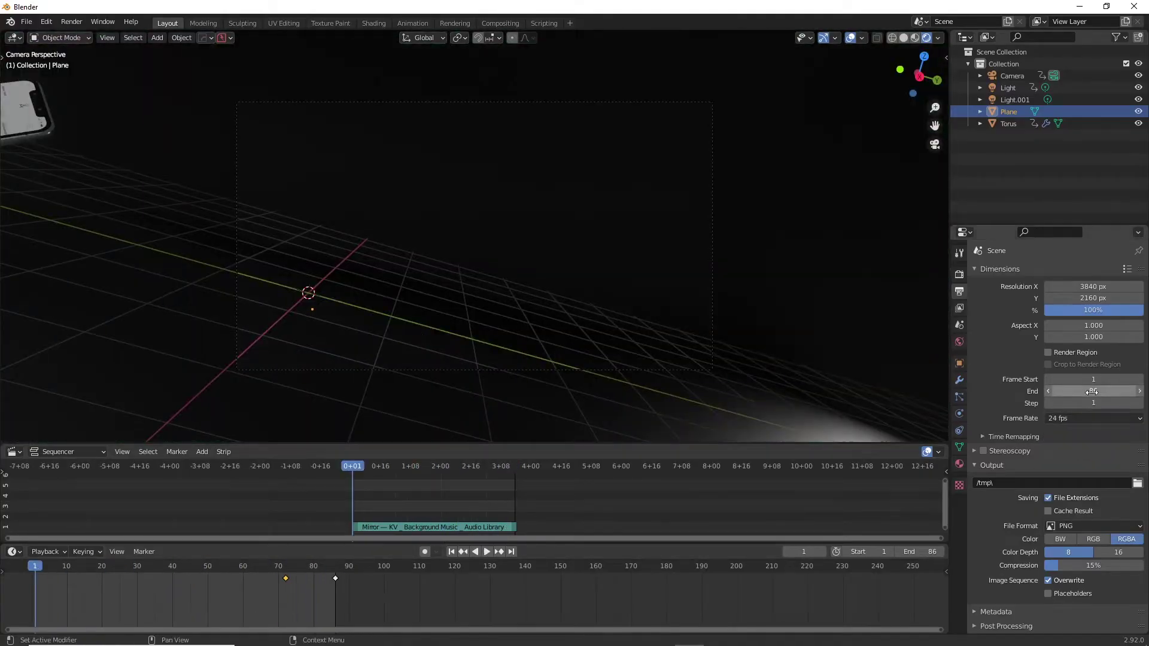
Step: Look over the output file formats and browse the PNG Sequences folder in 0003_App showcasing for an output location
click(1108, 523)
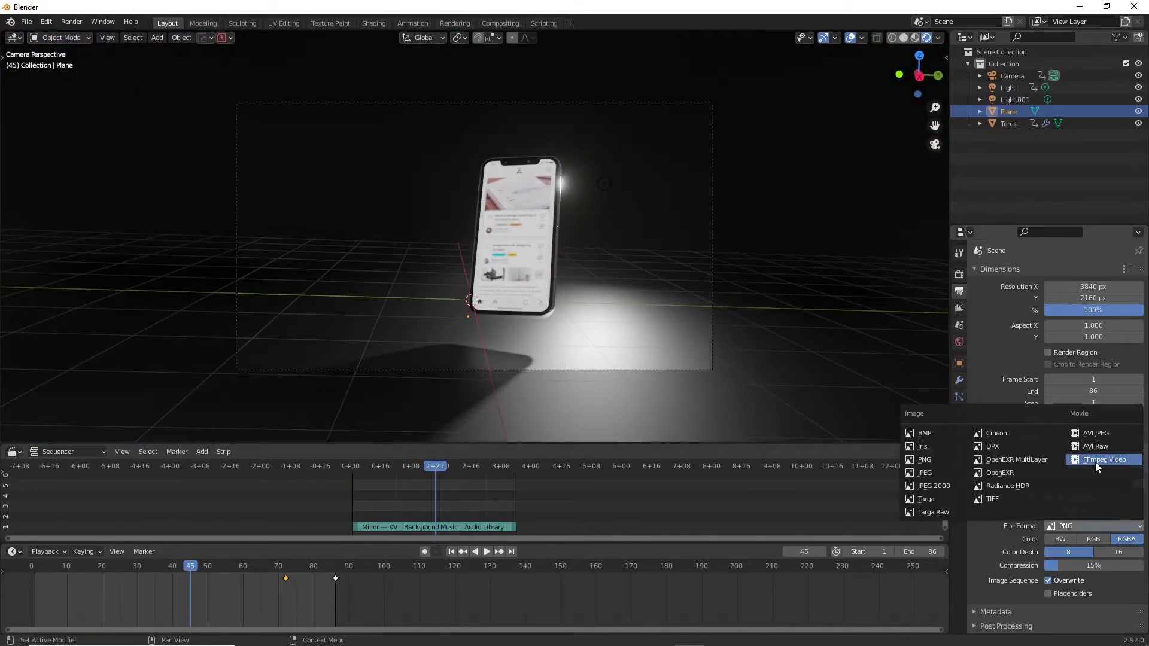
key(Escape)
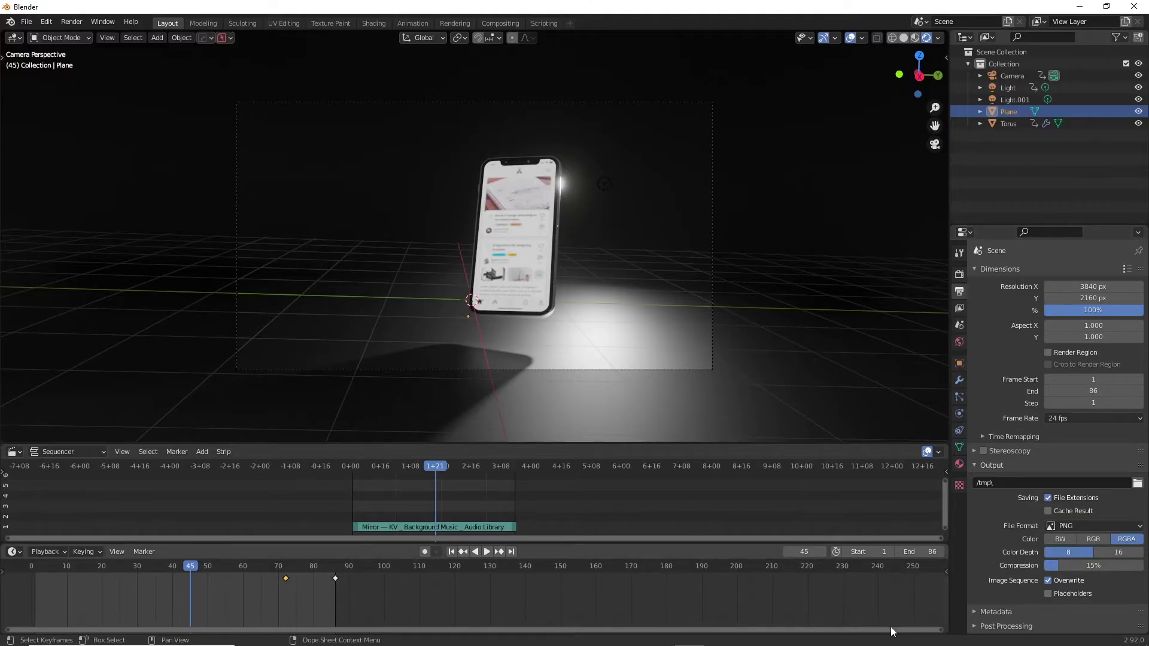
click(1138, 483)
click(331, 449)
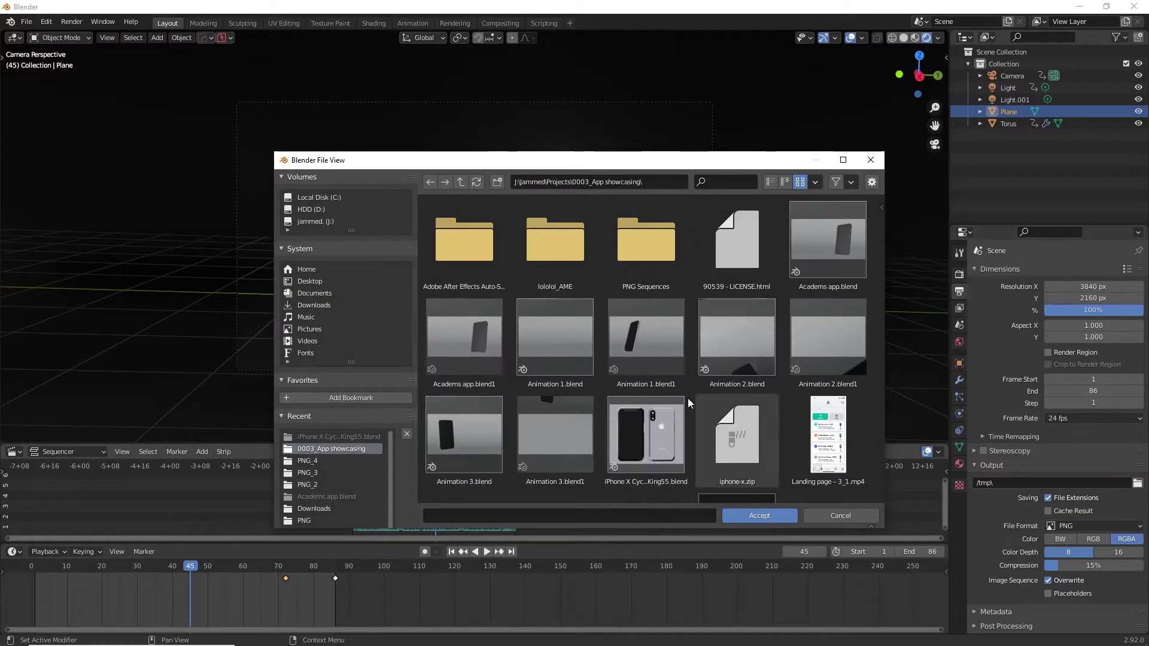
double_click(646, 243)
double_click(470, 268)
double_click(645, 245)
click(871, 161)
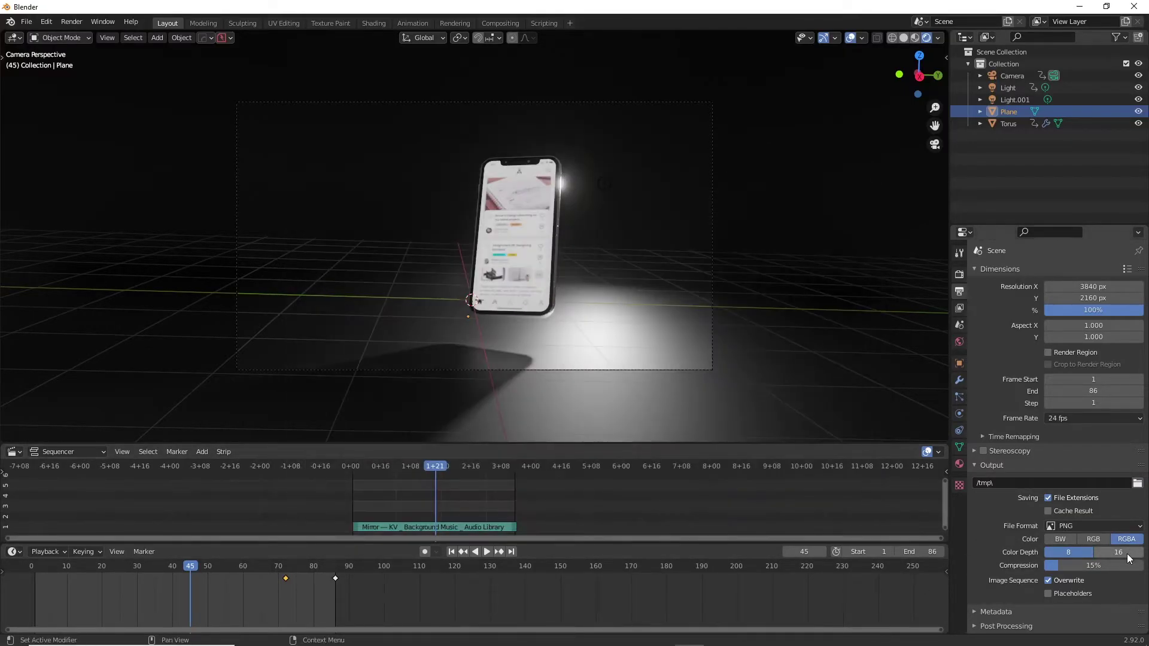
Step: Try the Medium Contrast look in the color management settings and change it to Medium High Contrast
click(959, 274)
scroll(695, 359, up, 2)
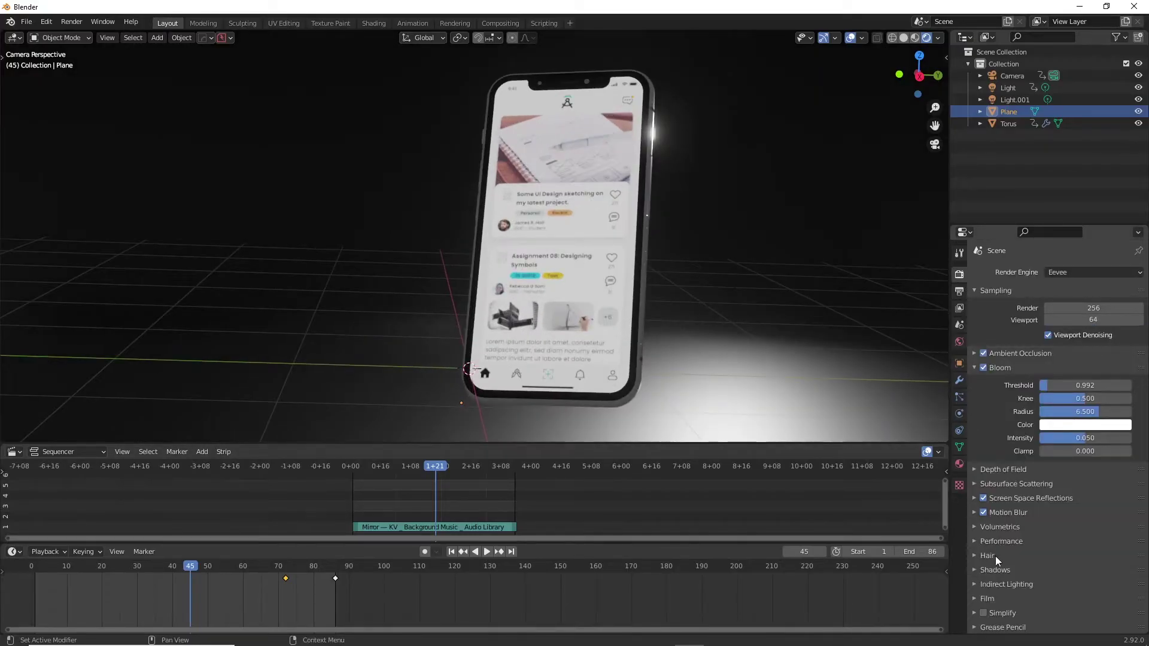
scroll(996, 555, down, 2)
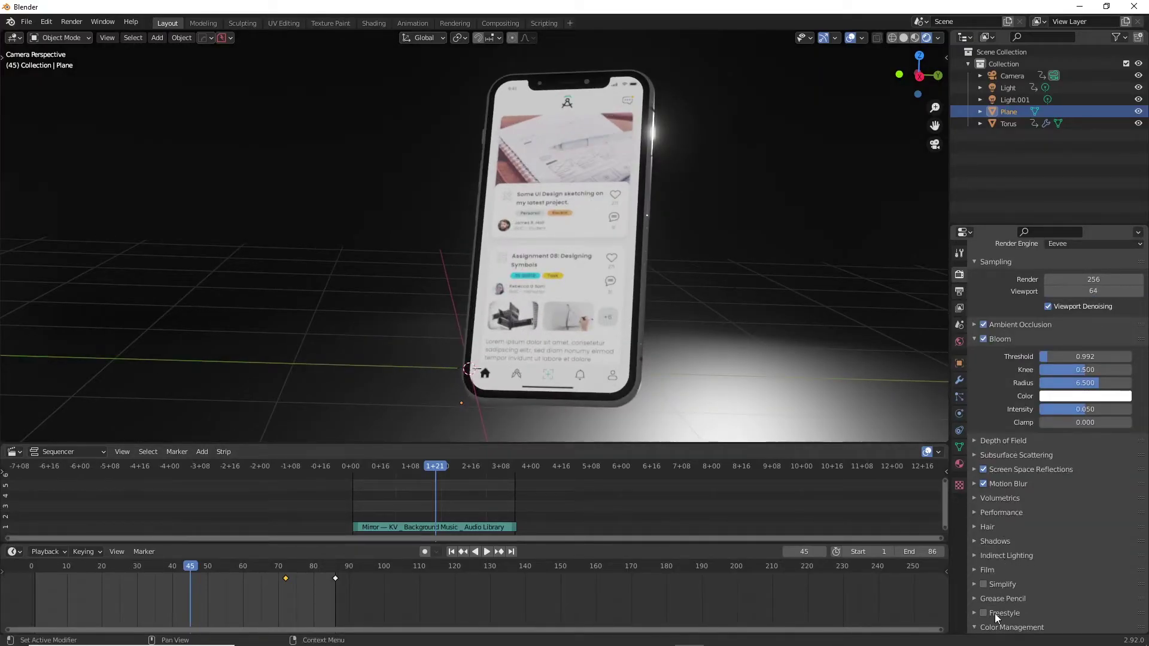
scroll(1018, 593, down, 4)
click(1083, 568)
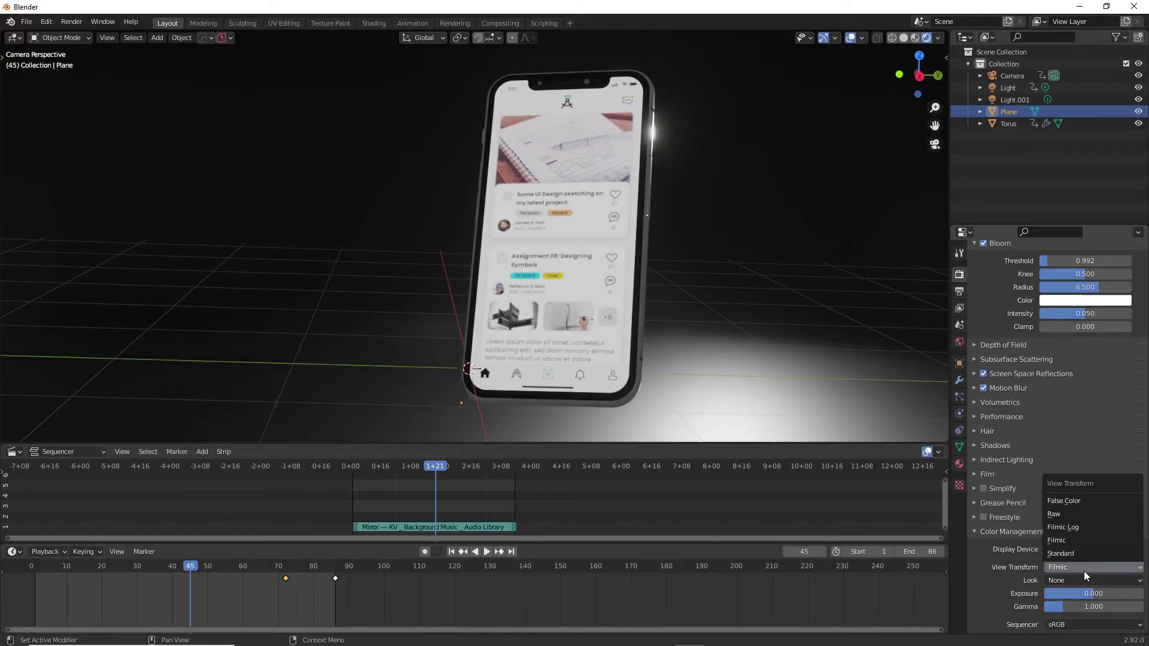
click(1083, 580)
click(1084, 514)
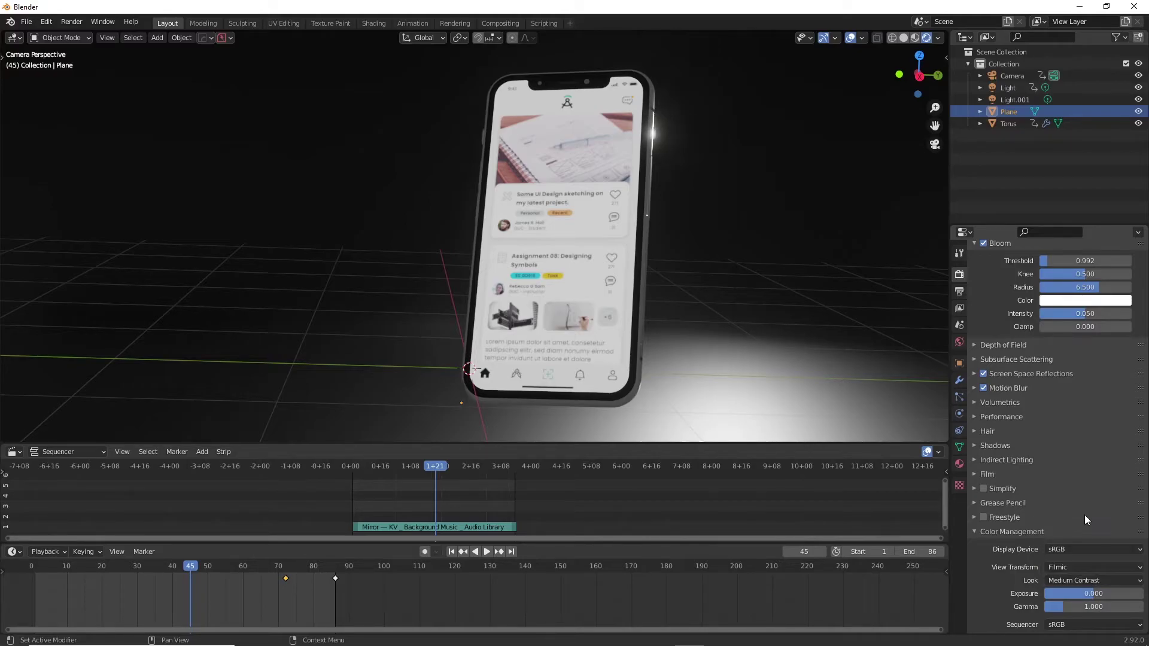
click(1076, 578)
click(1091, 526)
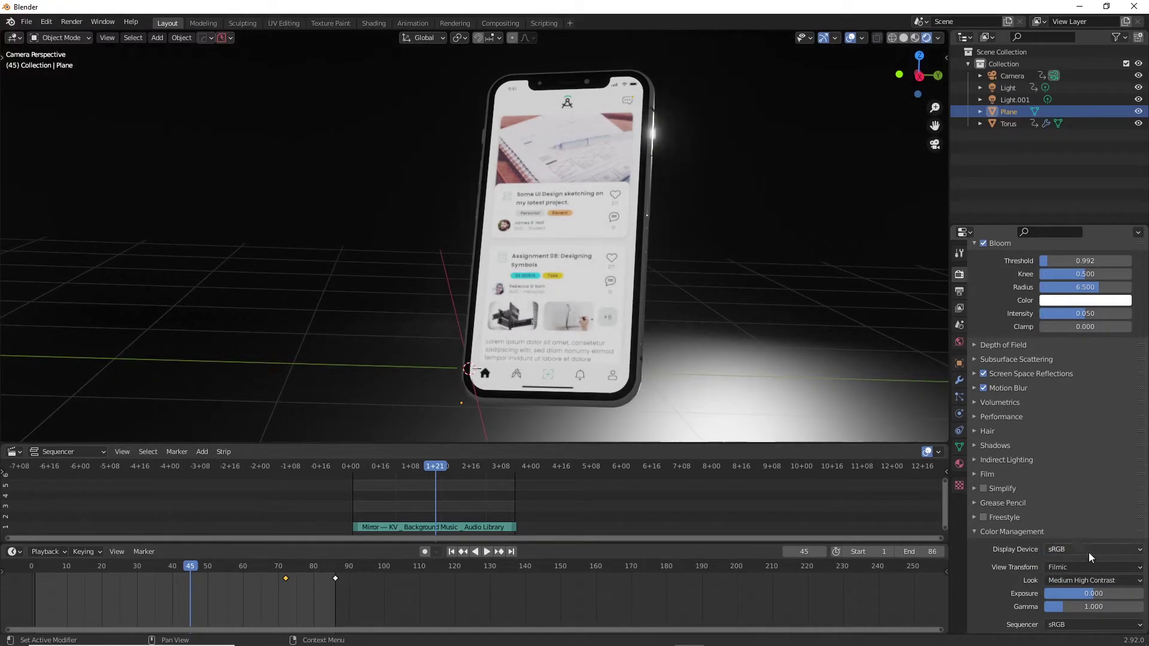
Step: Try the Very High Contrast and Very Low Contrast looks and return to Medium High Contrast
click(1091, 581)
click(1090, 557)
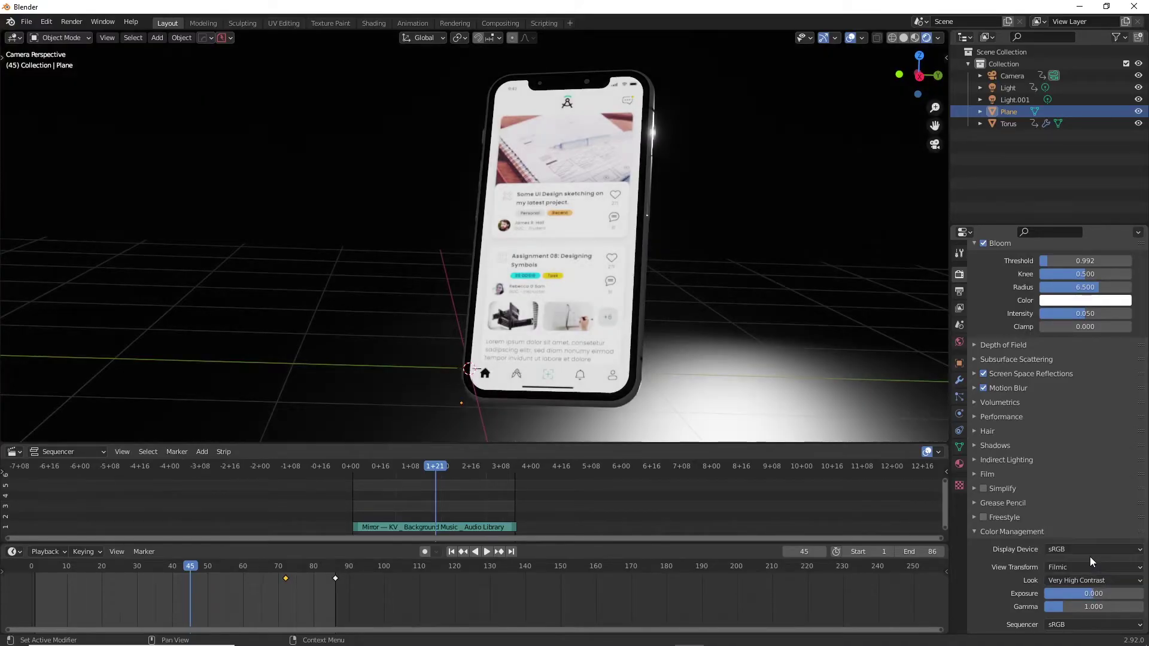
click(1089, 580)
click(1083, 476)
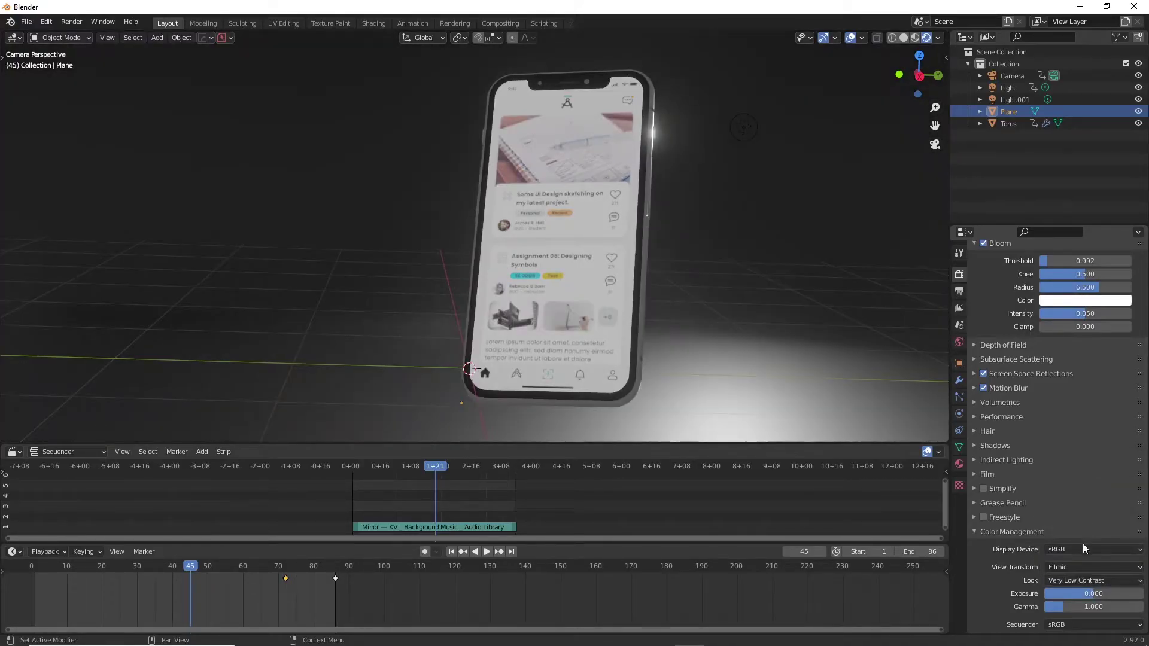
click(1072, 579)
click(1082, 527)
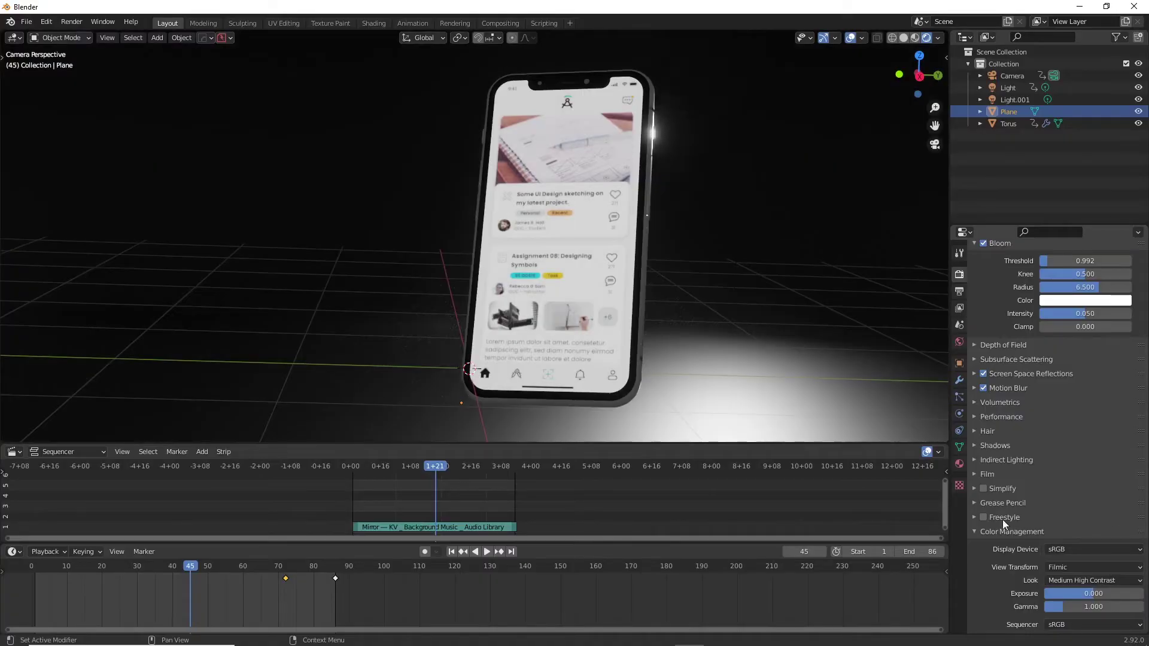
Step: Render frame 45 as a still image
scroll(641, 312, down, 3)
scroll(640, 311, up, 2)
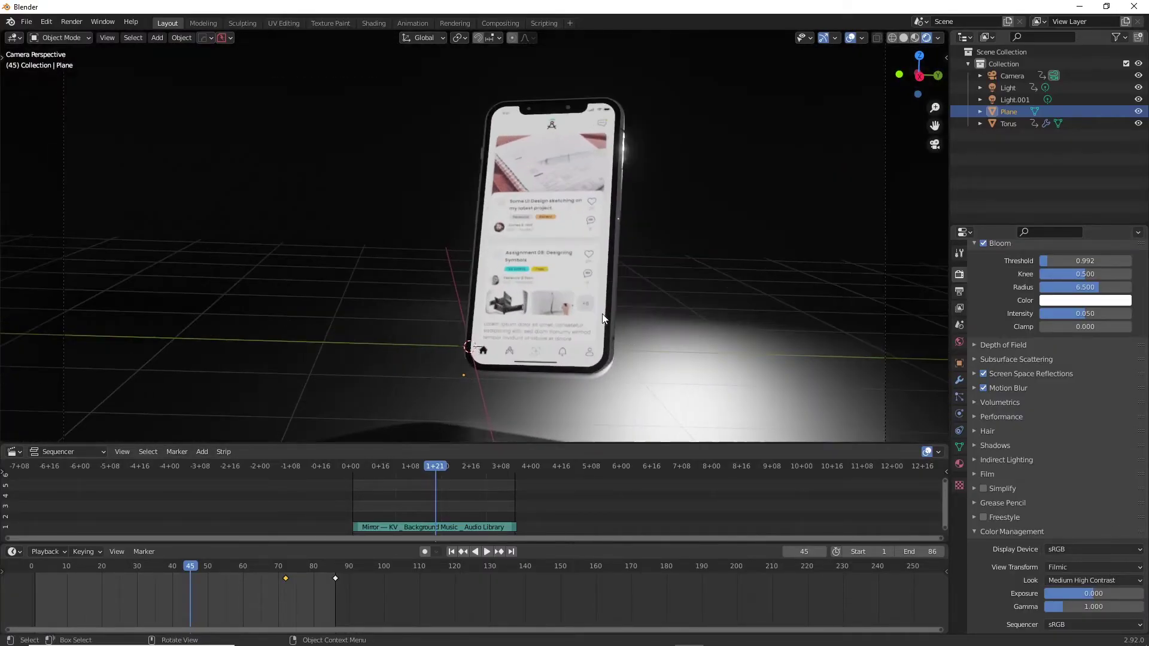
key(F12)
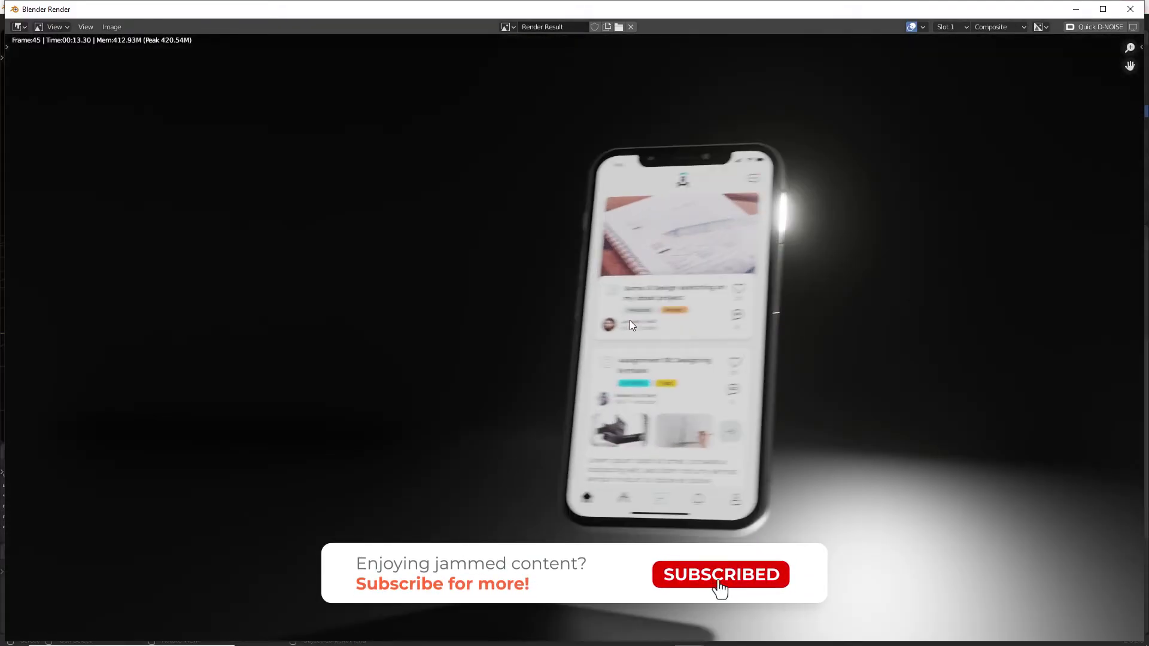
Step: Switch to the Animation 1.blend project, show it in rendered shading, and play its animation from frame 0
key(alt+Tab)
click(260, 315)
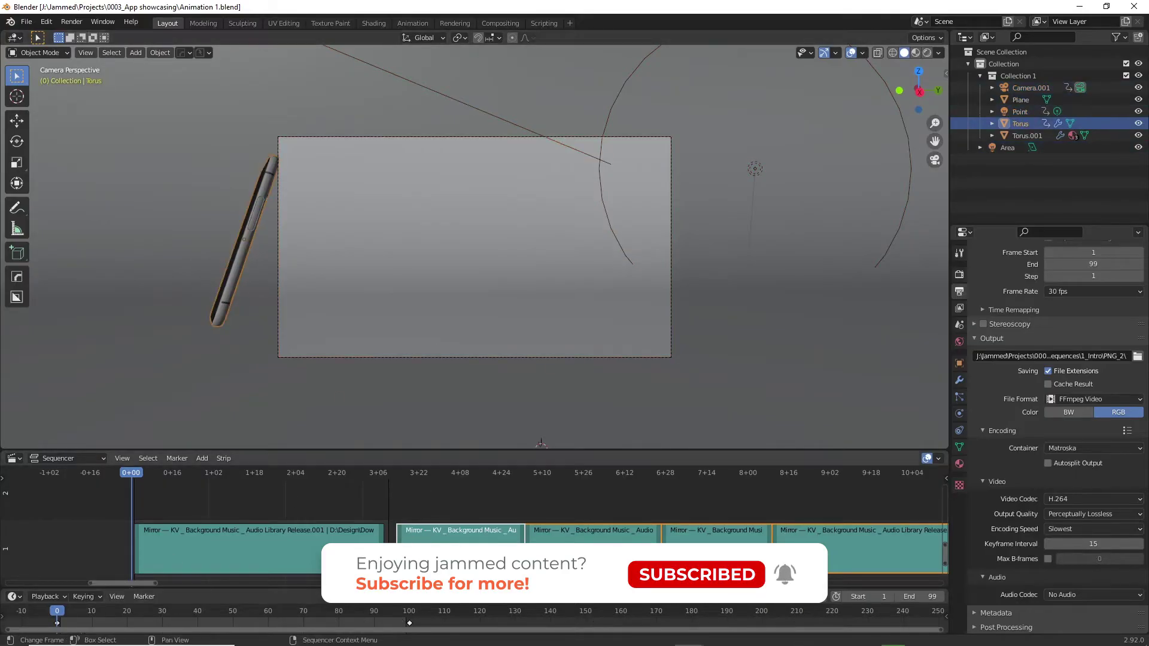
drag(403, 607, 57, 605)
key(z)
click(347, 272)
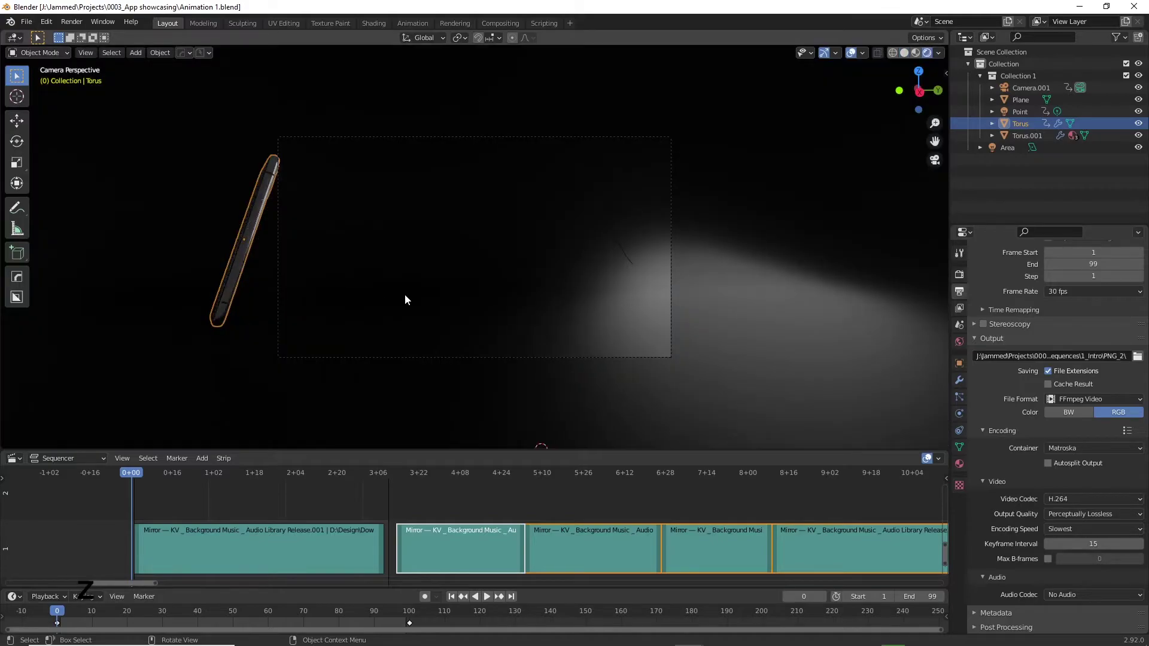
key(space)
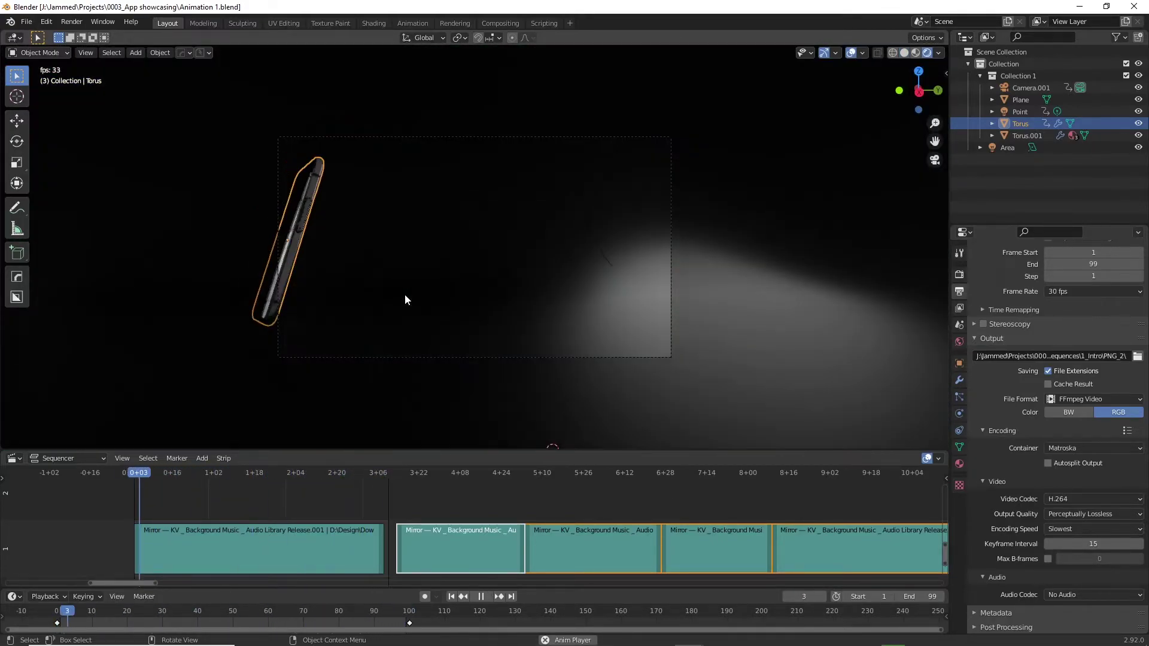
Step: Stop the current playback and play the animations of the Animation 2.blend and Animation 3.blend projects
key(space)
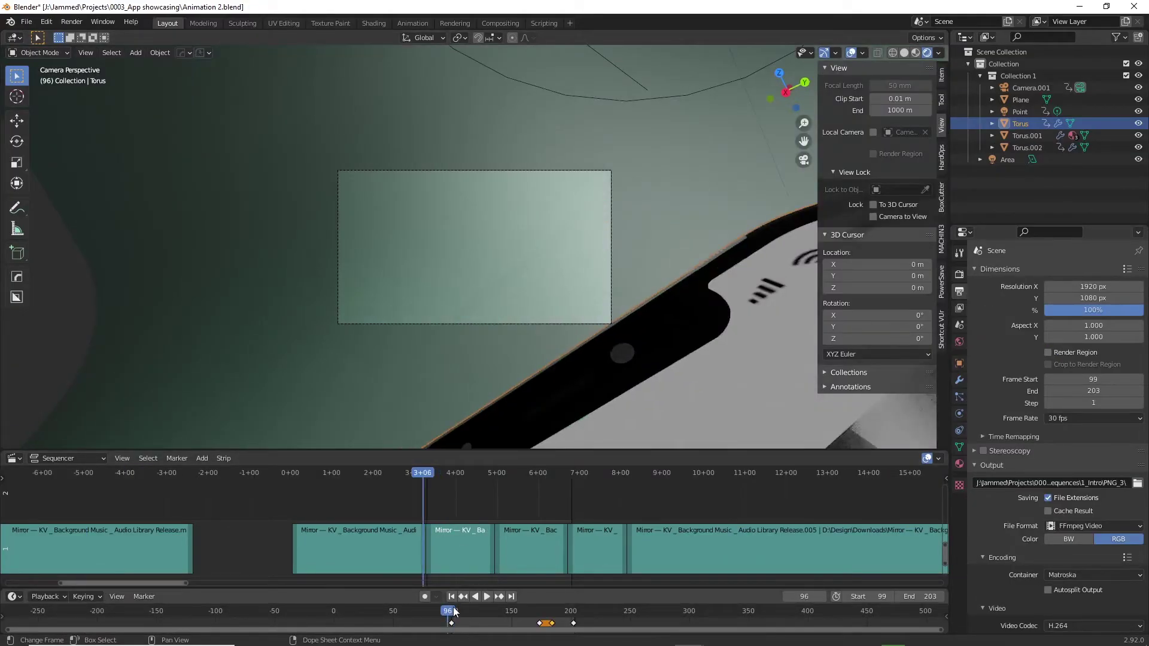
key(space)
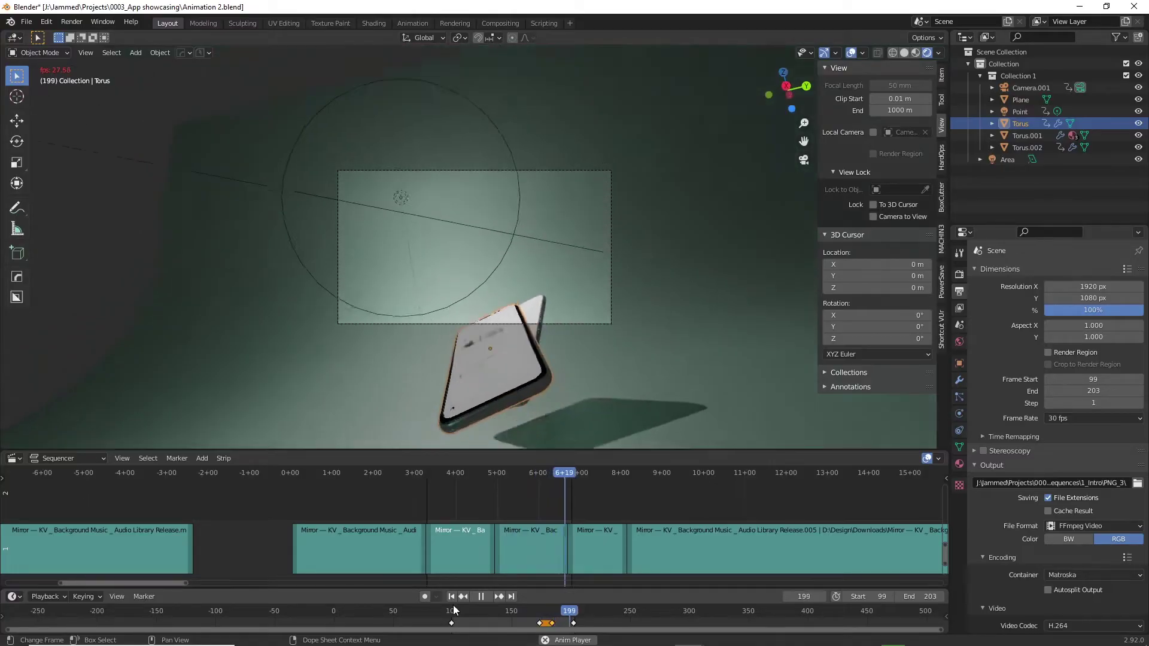
key(KP_0)
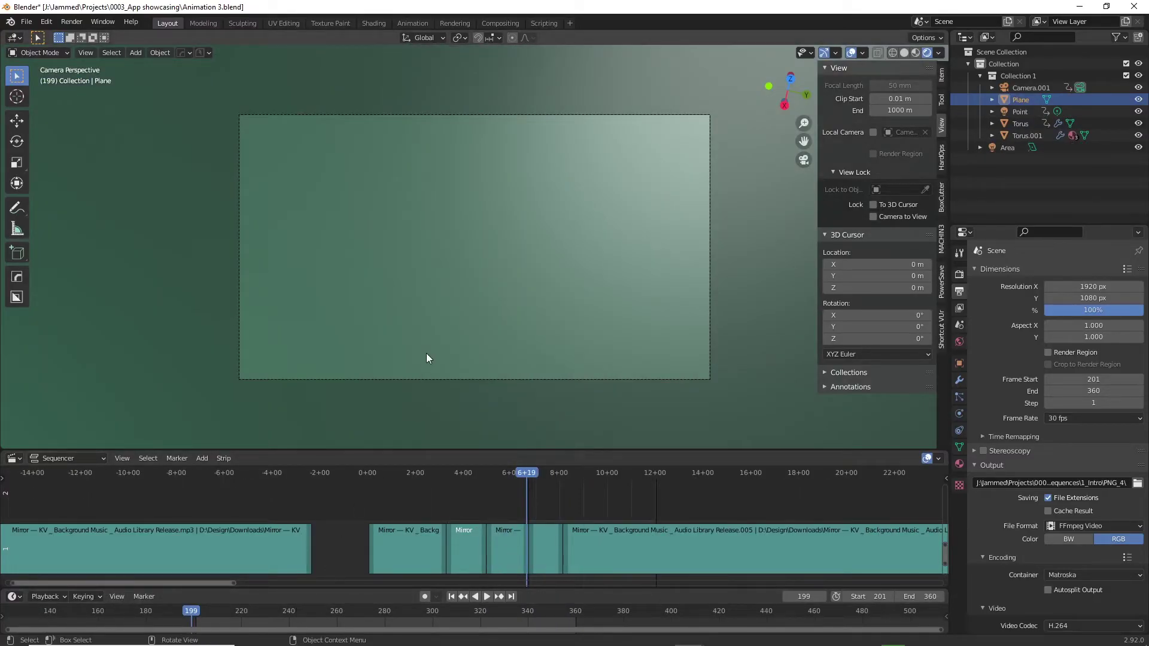
key(space)
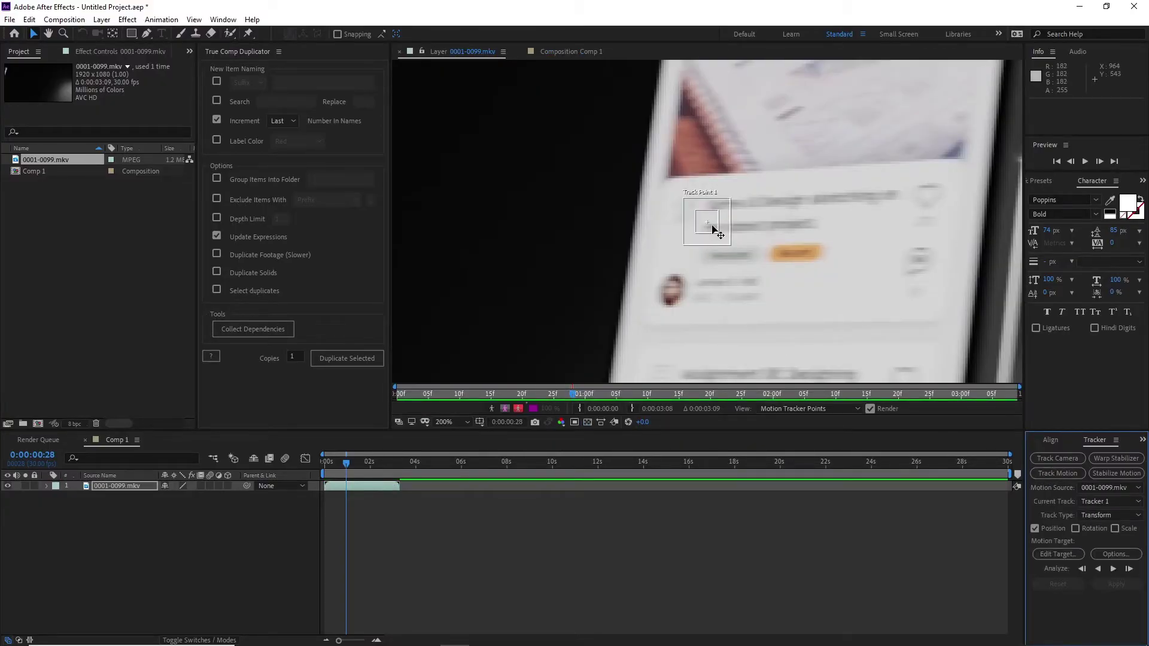
Step: In After Effects, place two enlarged track points on the post's profile picture and comment icon, with Rotation and Scale tracking enabled
drag(712, 226, 678, 295)
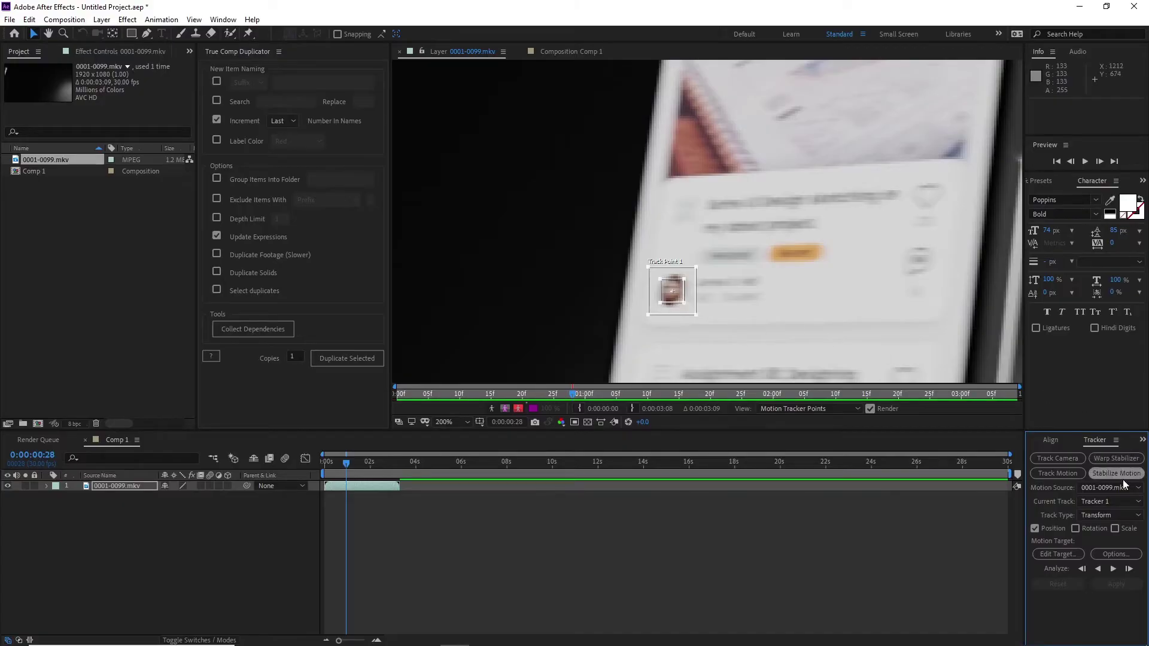
click(1078, 529)
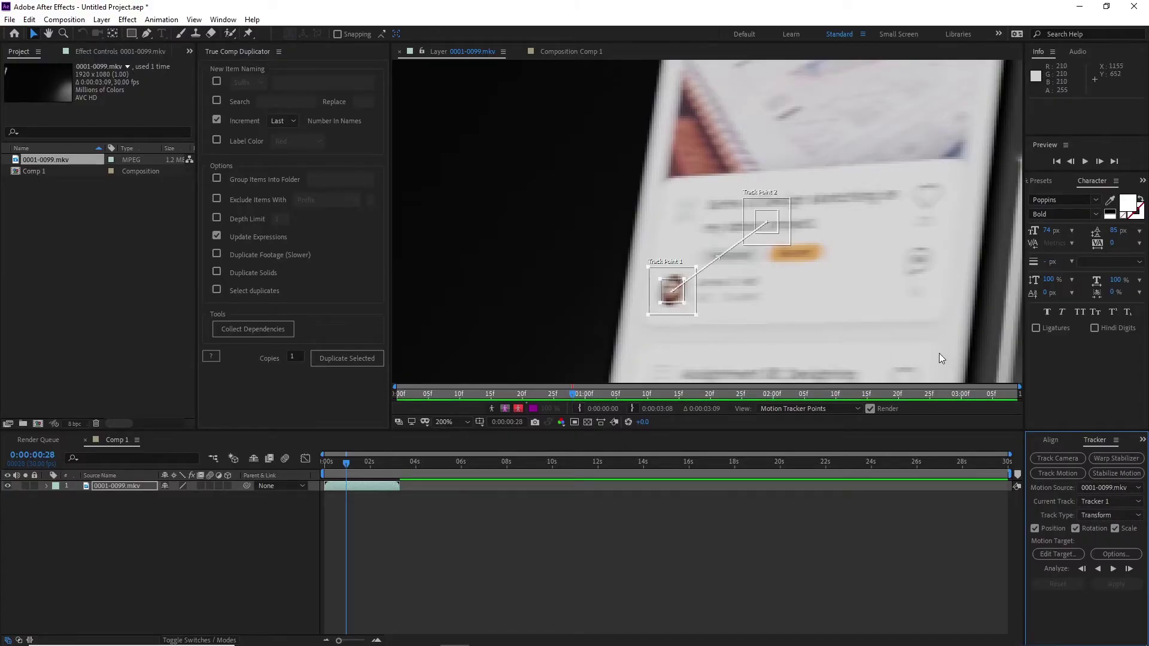
drag(772, 226, 926, 266)
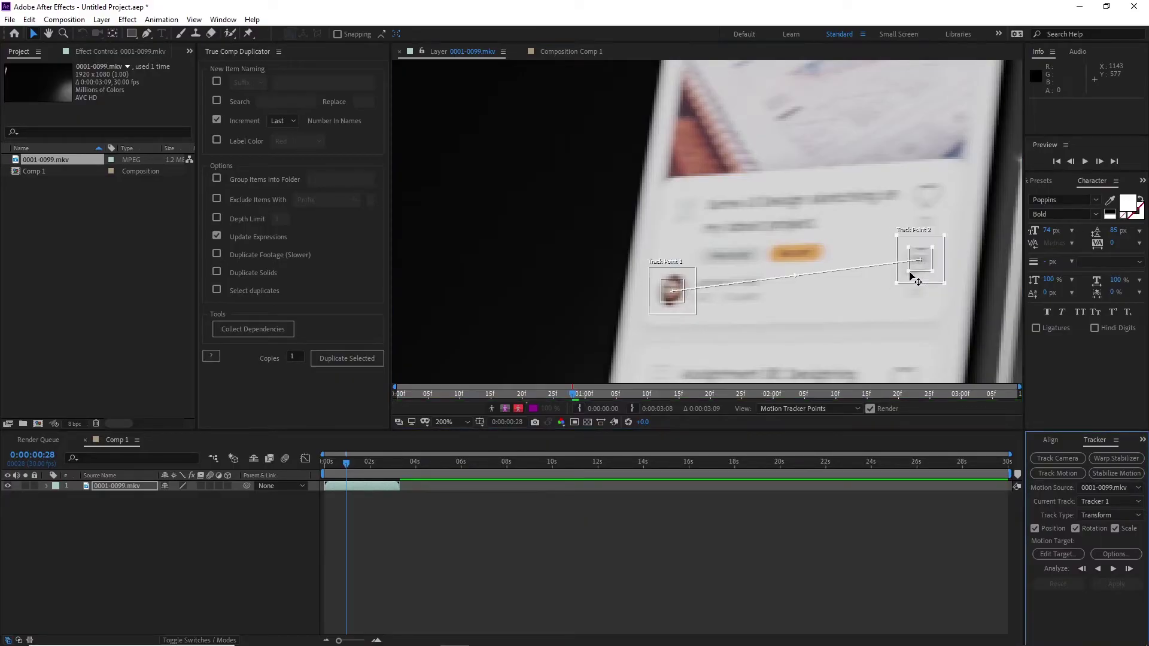
drag(684, 278, 732, 251)
drag(942, 278, 969, 295)
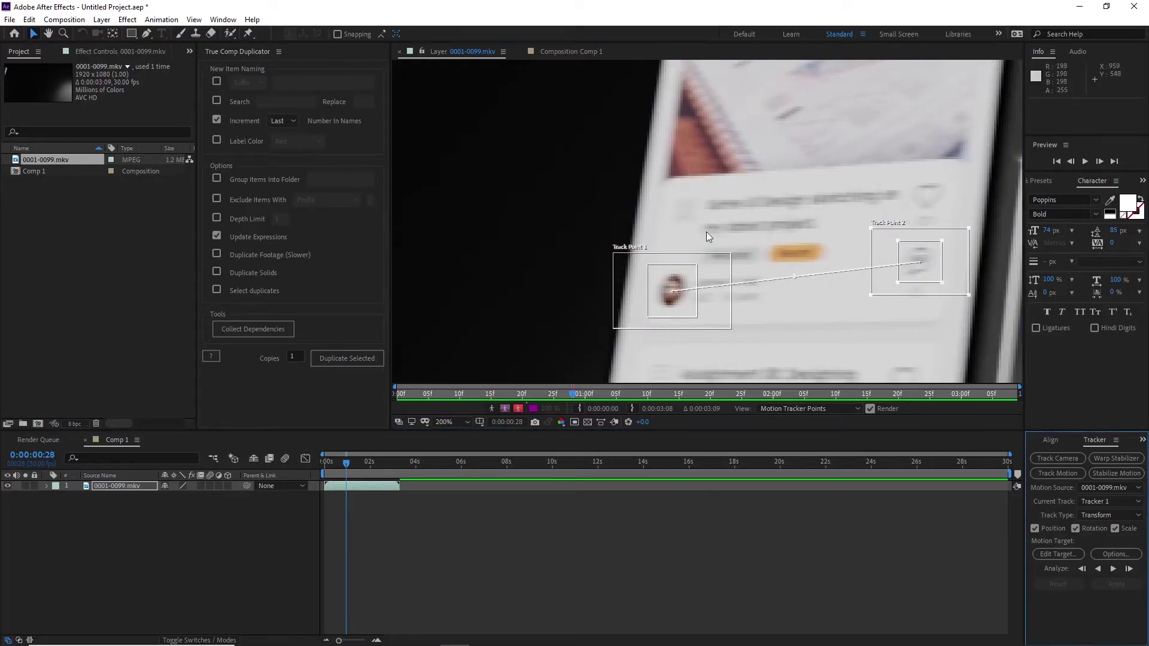
Step: Analyze the track points forward one frame at a time from 0:00:00:28 to 0:00:01:03
middle_drag(707, 232, 593, 208)
click(1127, 568)
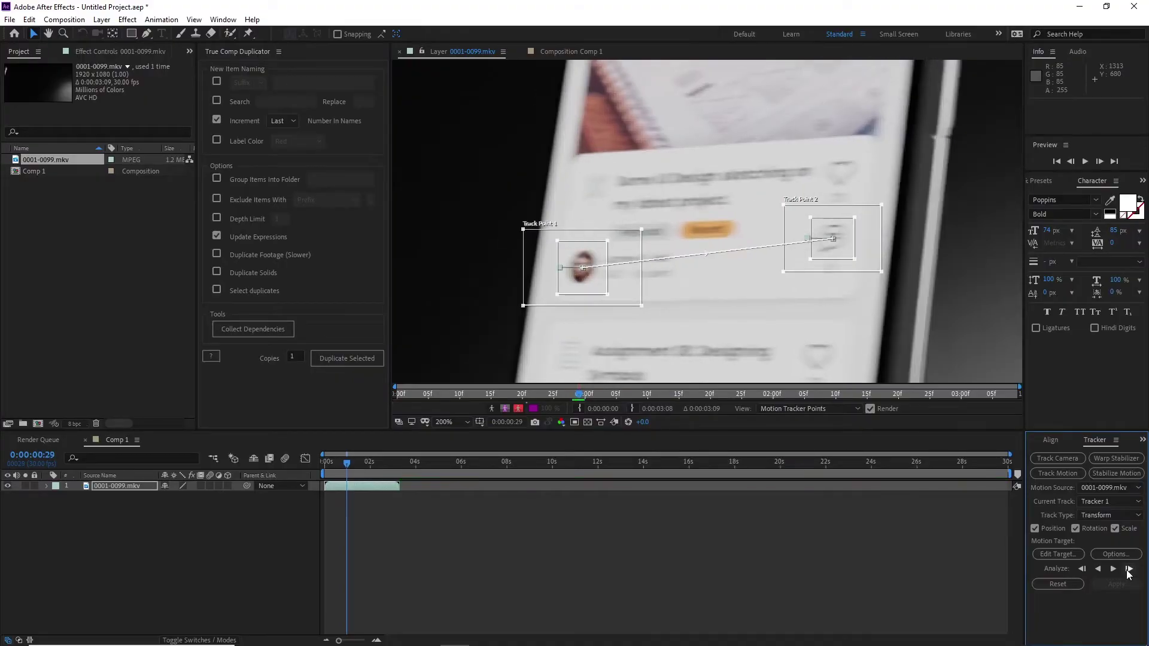
click(1127, 569)
click(1128, 569)
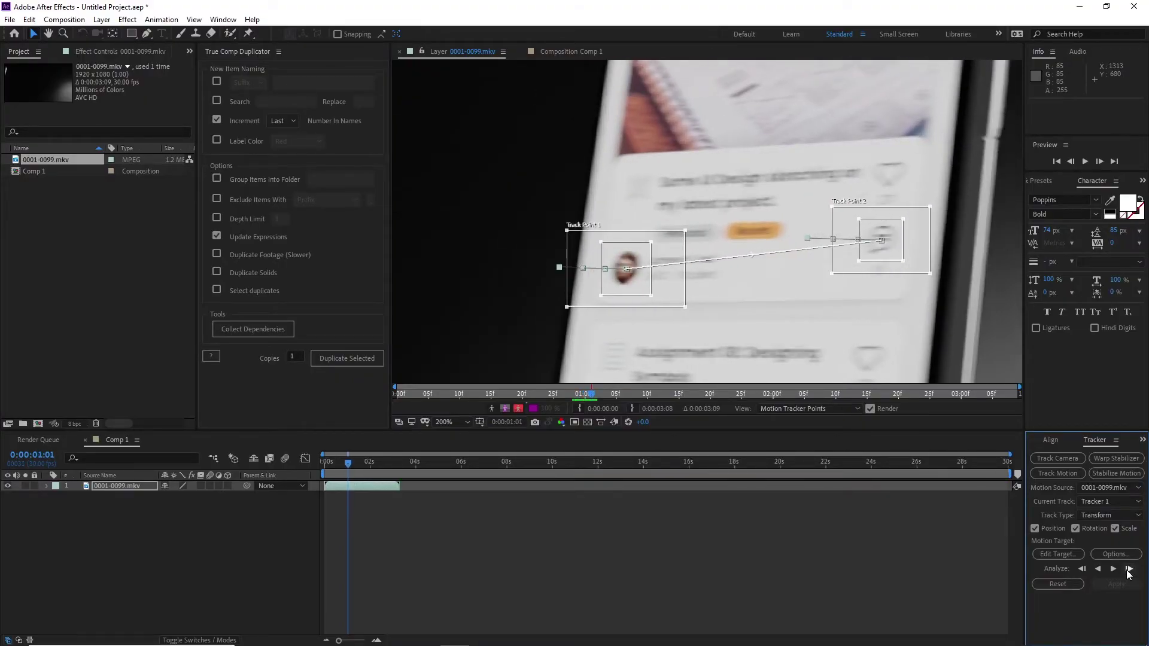
click(1128, 568)
click(1128, 569)
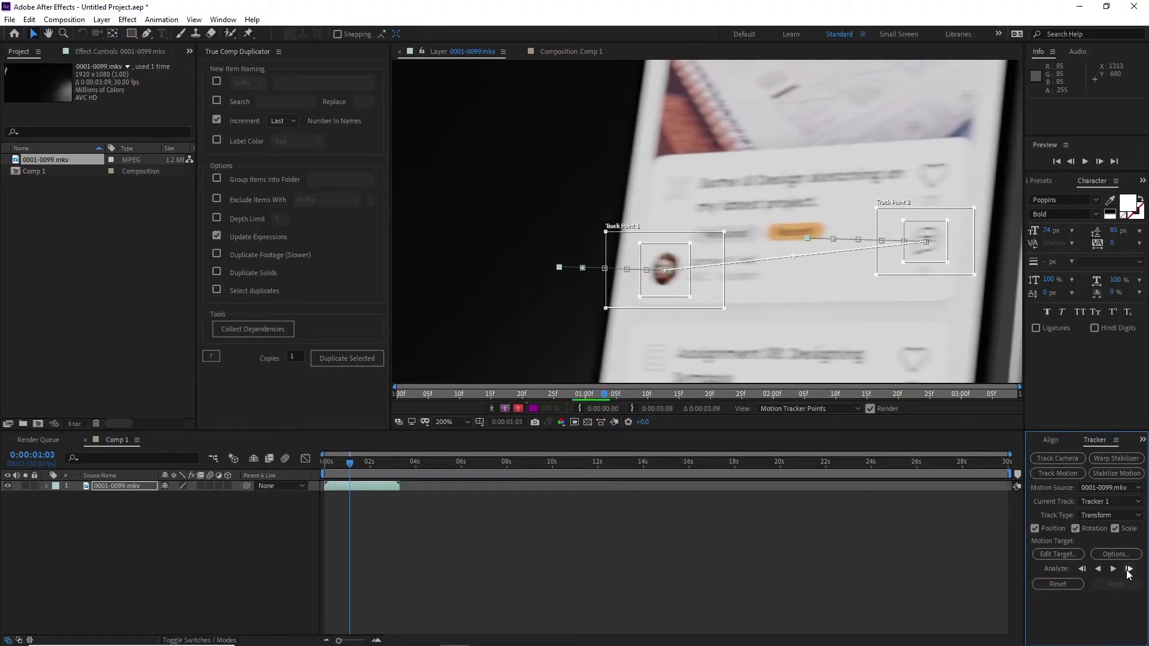
Step: Analyze the track forward to the end of the clip, and backward to 0:00:00:24
drag(642, 306, 770, 274)
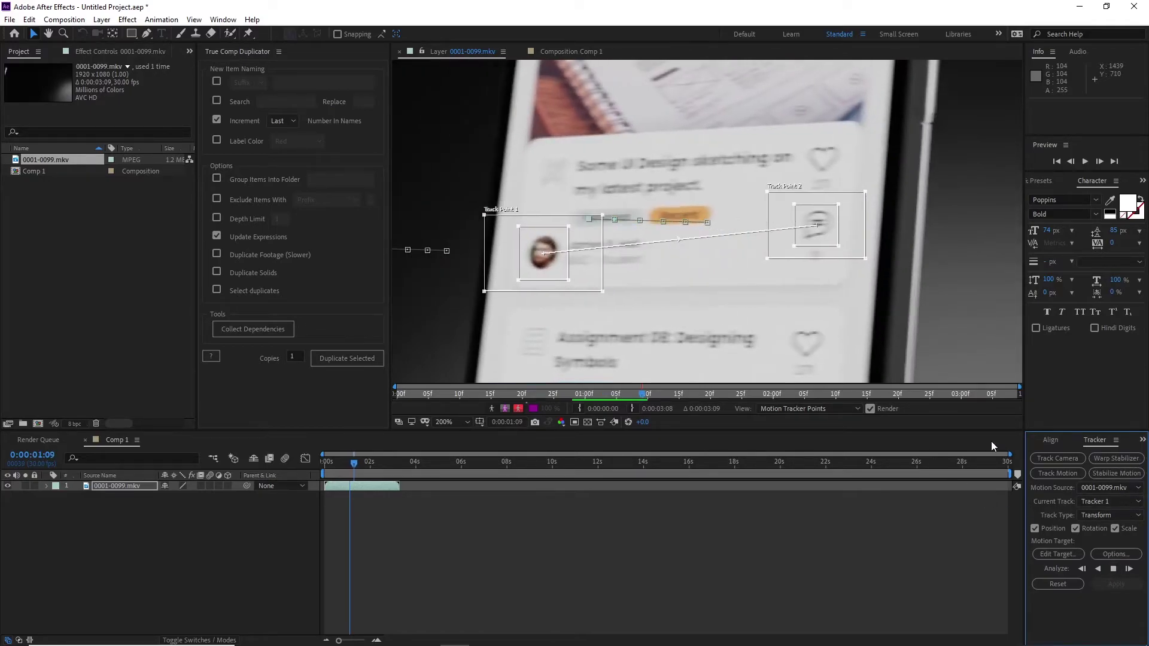
scroll(652, 272, down, 2)
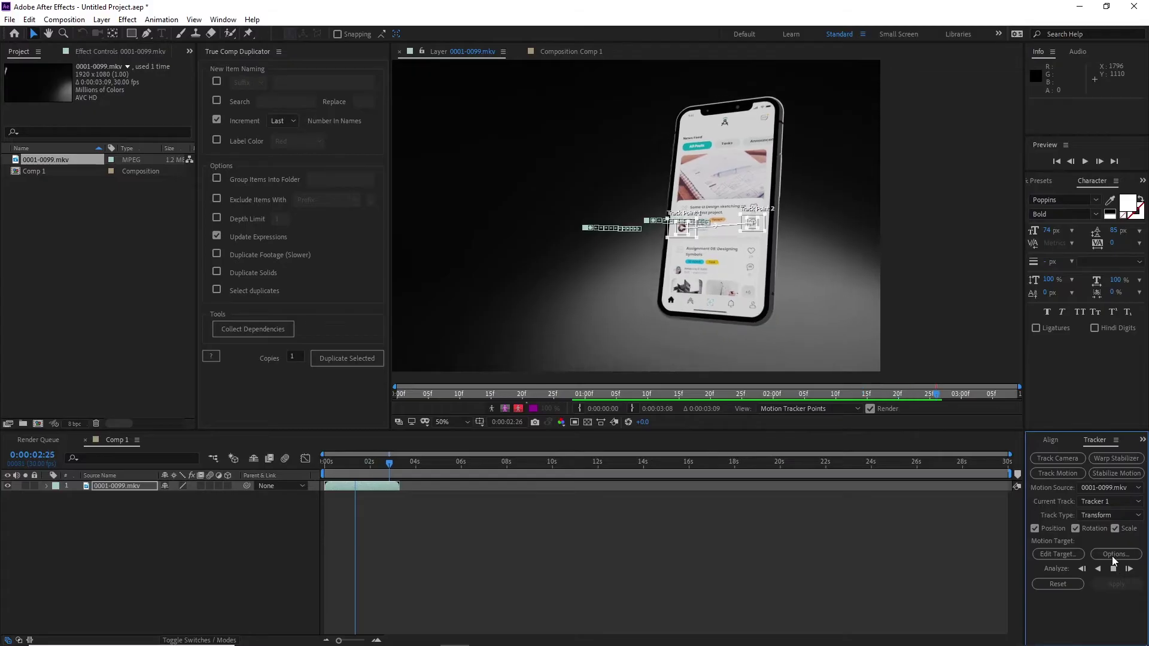
scroll(723, 225, up, 1)
scroll(660, 217, up, 2)
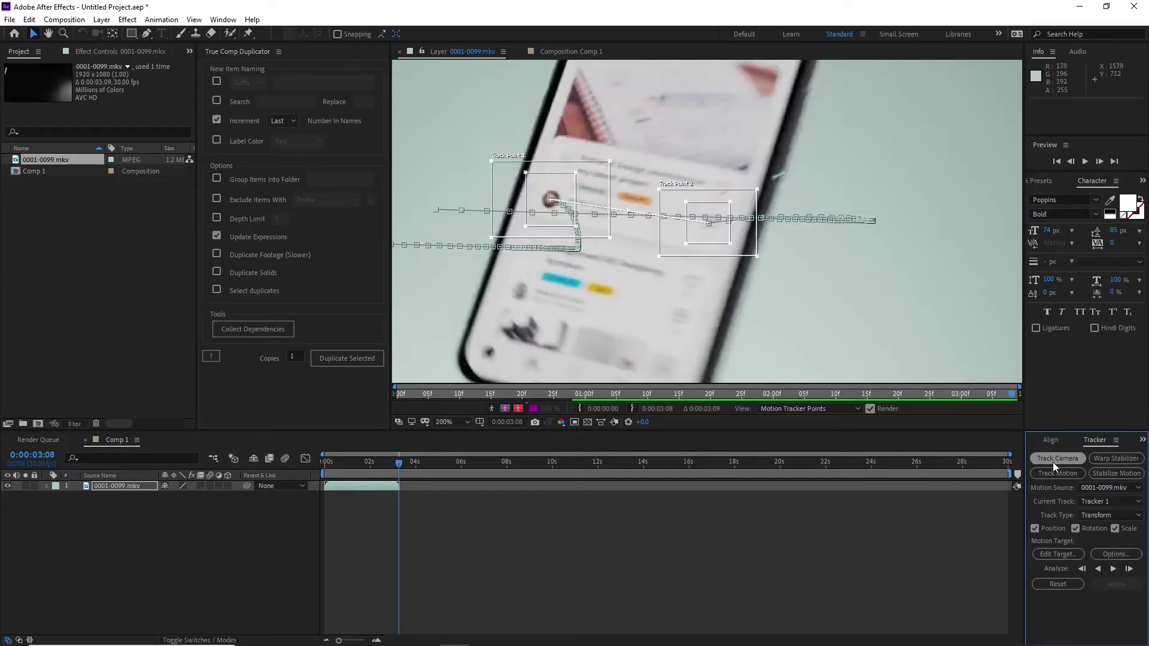
drag(464, 457, 342, 463)
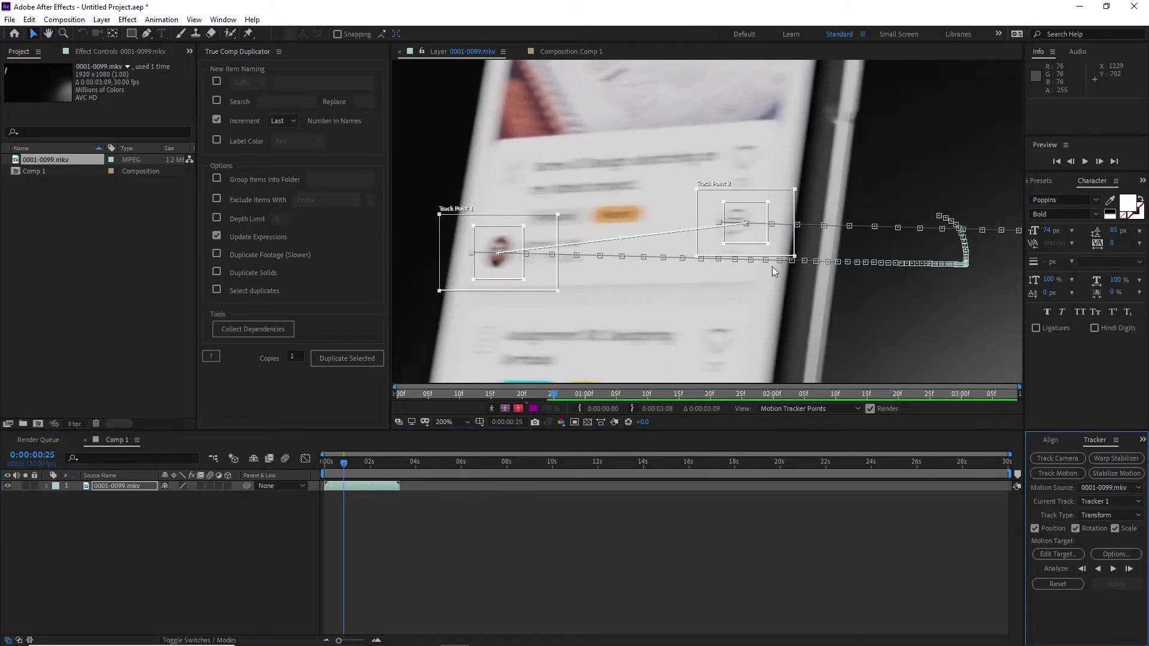
scroll(703, 231, down, 4)
Step: Create a null object and set it as the tracker's motion target
right_click(245, 525)
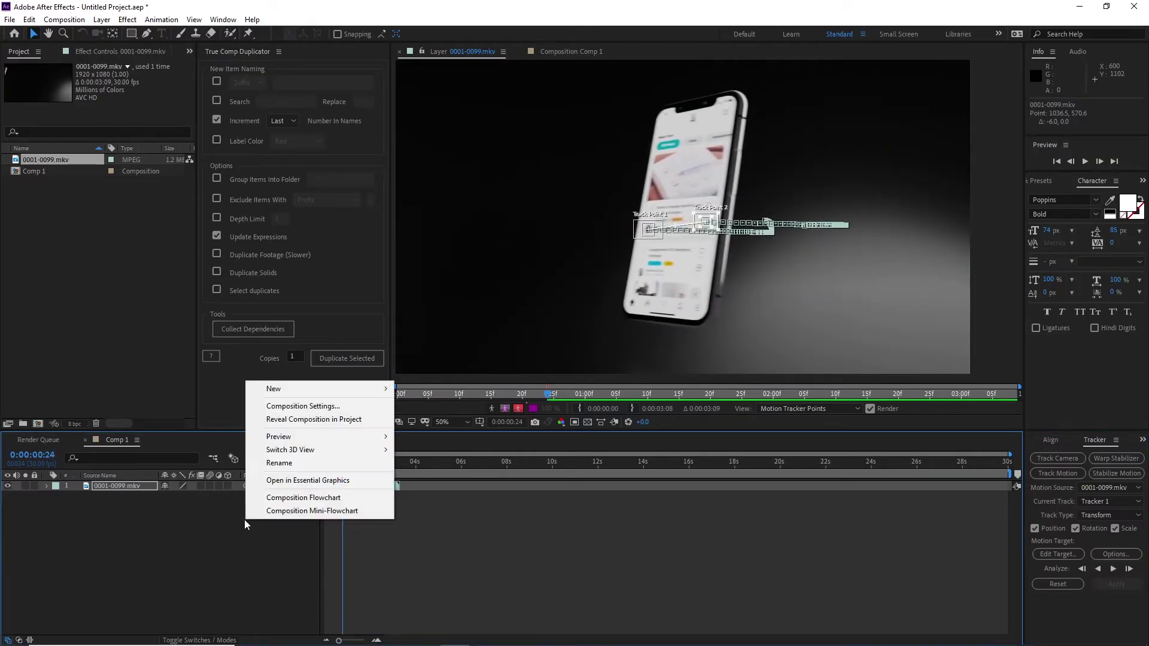
mouse_move(287, 398)
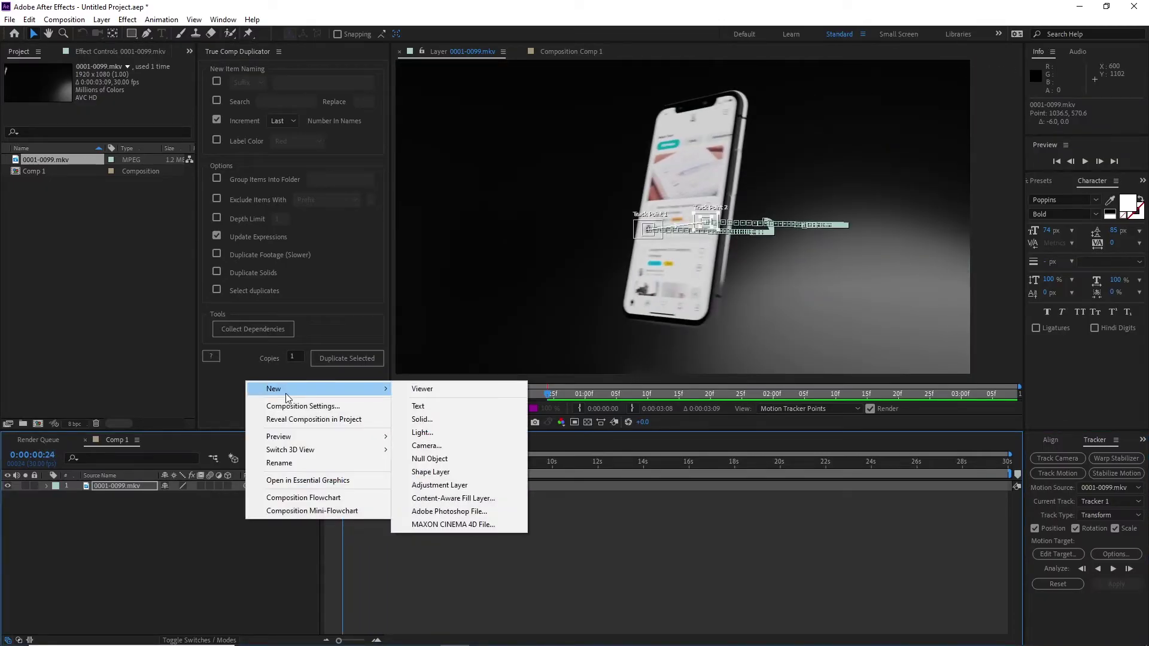
click(431, 459)
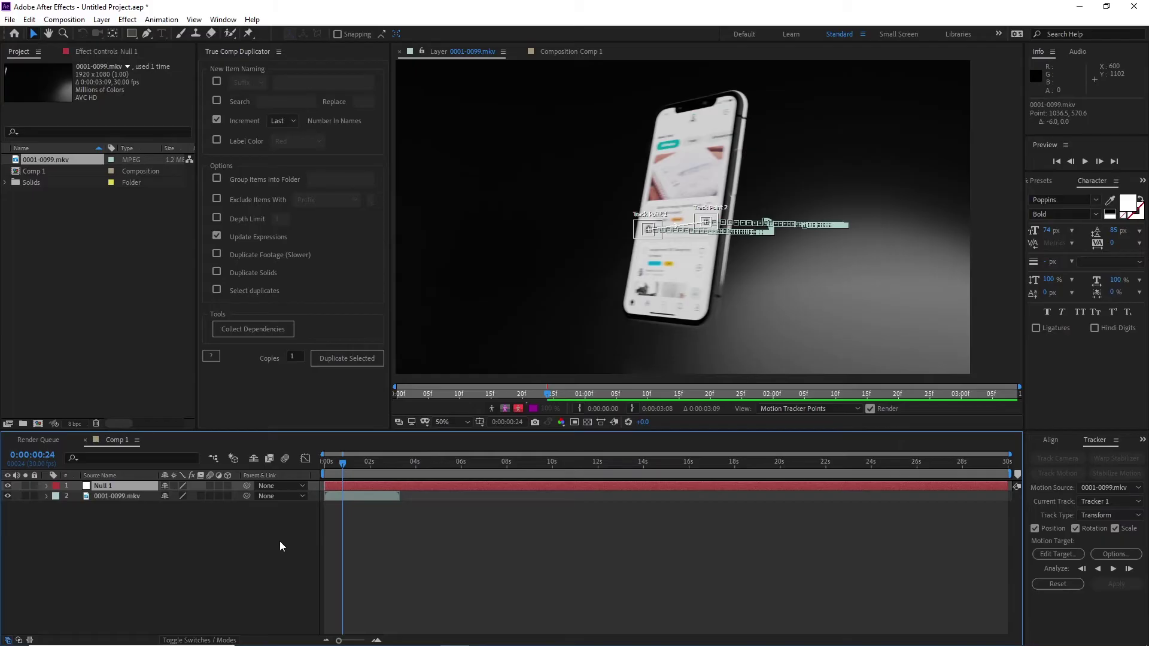
click(1065, 556)
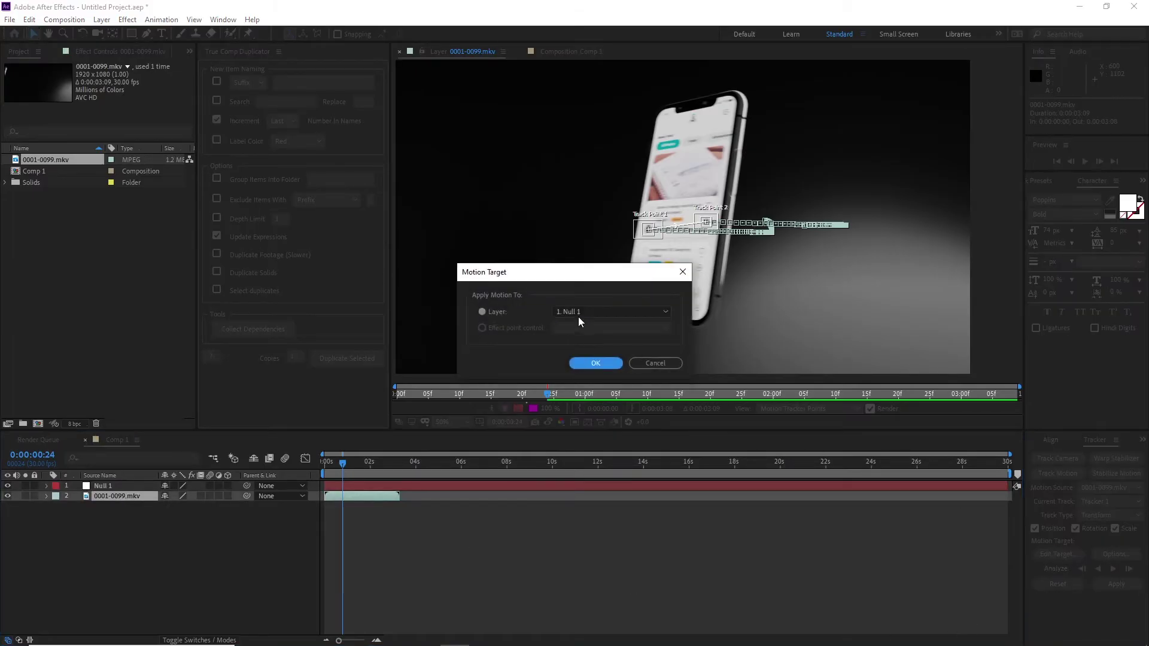
click(579, 316)
click(596, 326)
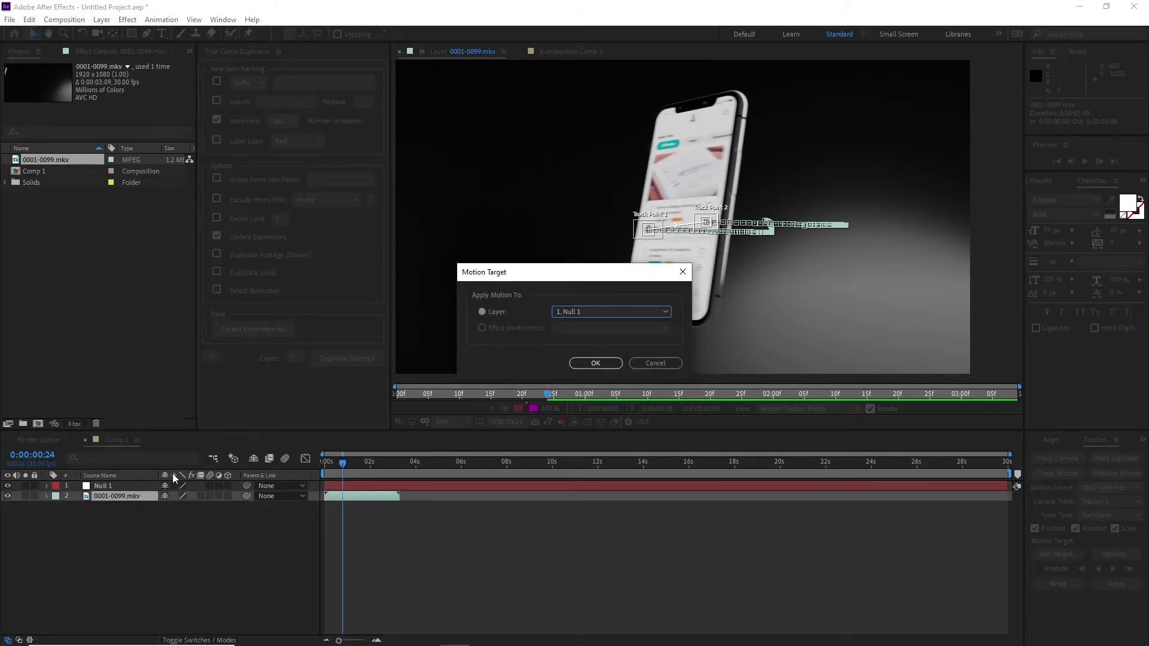
click(595, 363)
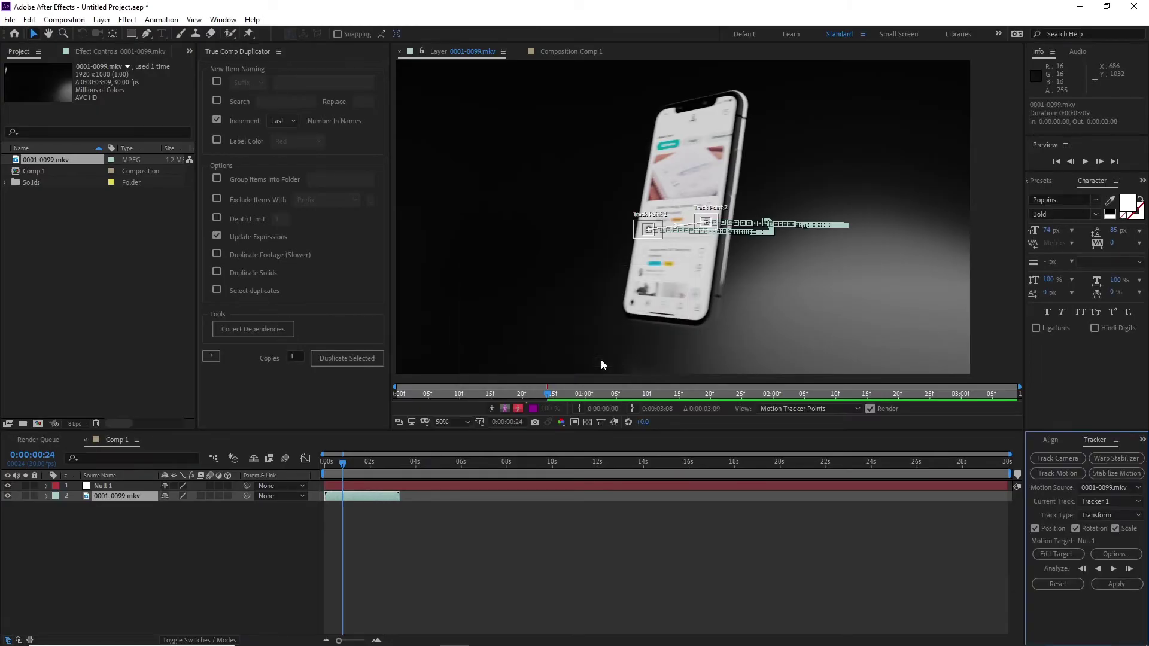
Step: Apply the tracked motion to the null in the X and Y dimensions
click(1133, 585)
click(601, 321)
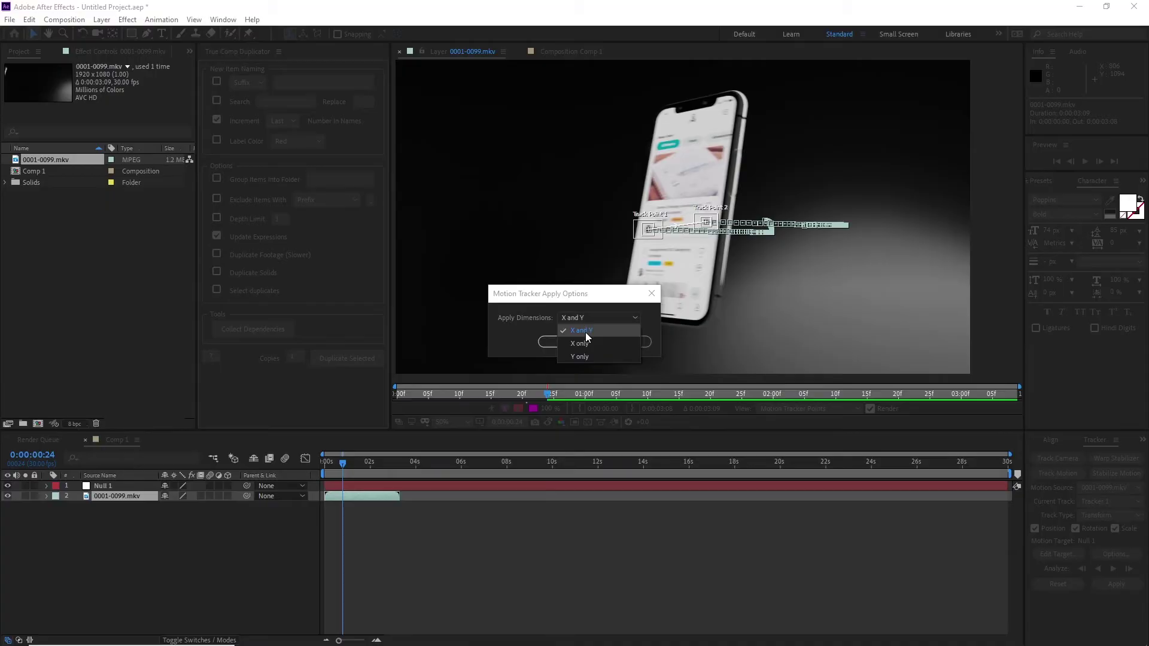
click(585, 332)
click(570, 340)
Step: Add a text layer reading "Academs." beside the phone in the composition at 0:00:00:24
scroll(648, 317, down, 2)
mouse_move(342, 464)
mouse_down()
mouse_move(373, 475)
mouse_move(343, 483)
mouse_up()
key(t)
key(ctrl+t)
click(468, 230)
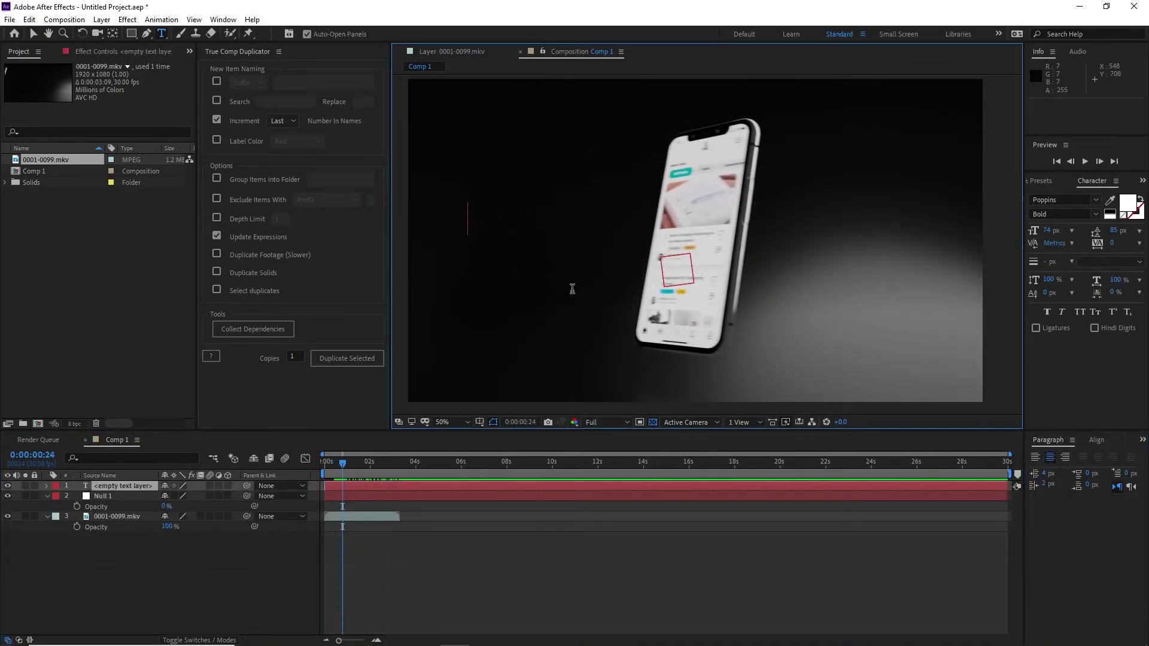
text(Academs.)
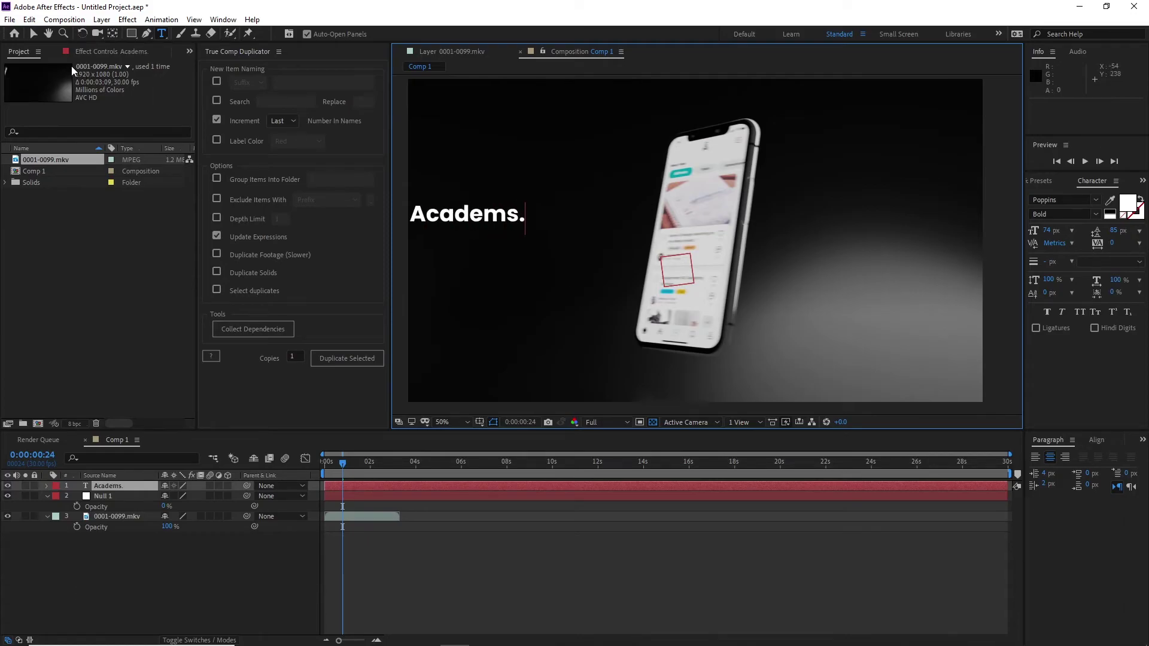
Step: Move the "Academs." text closer to the phone, parent it to Null 1, and check that it follows the motion
click(34, 34)
drag(491, 225, 537, 252)
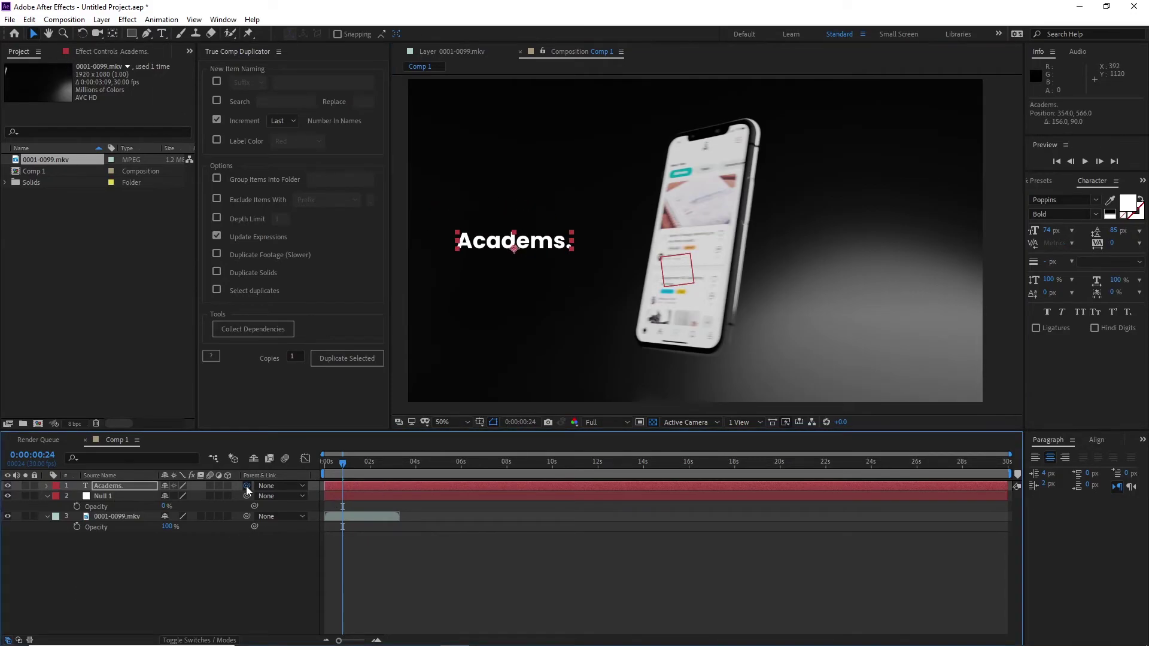
drag(246, 486, 123, 498)
mouse_move(344, 468)
mouse_down()
mouse_move(393, 475)
mouse_move(349, 491)
mouse_up()
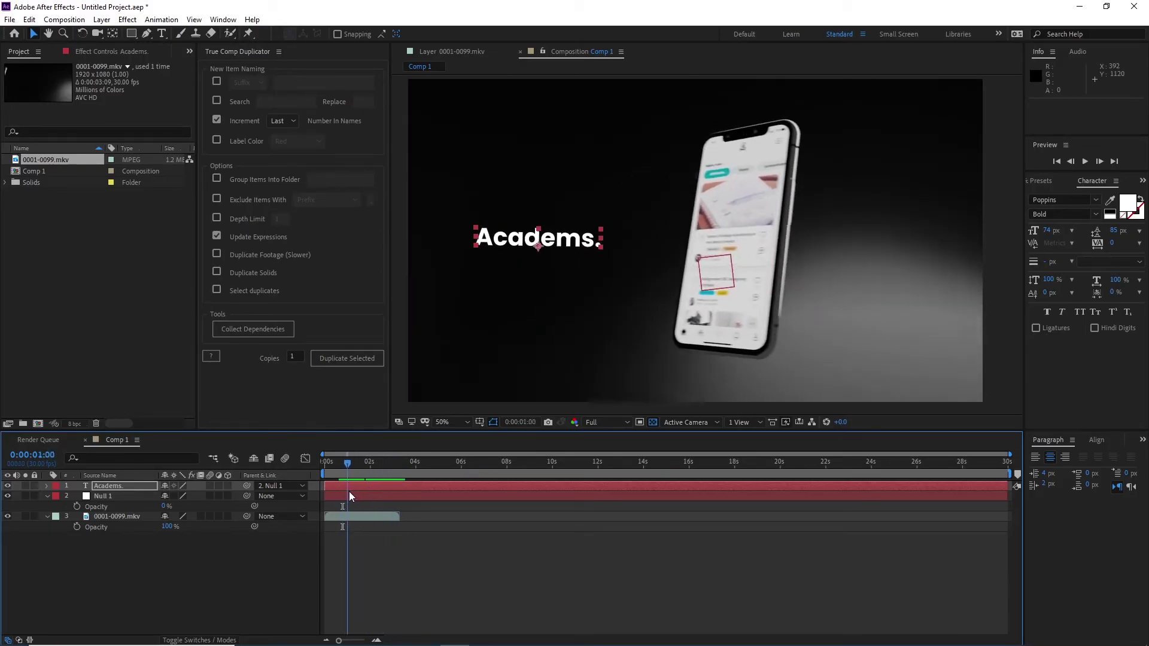
Step: Keyframe the "Academs." layer's opacity from 0% at 0:00:00:24 to 100% at 0:00:01:01
key(t)
click(48, 507)
click(48, 506)
key(semicolon)
key(Page_Up)
key(Page_Up)
click(76, 497)
drag(608, 496, 788, 498)
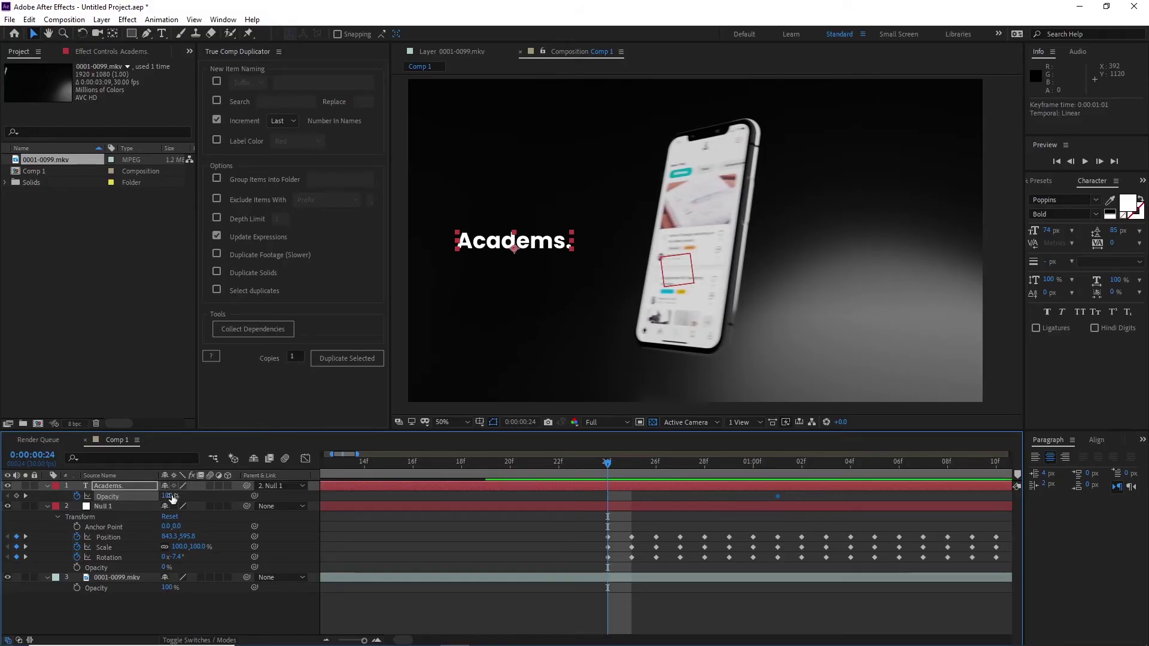
drag(167, 496, 17, 509)
Step: Apply Easy Ease In to both opacity keyframes of the "Academs." layer
drag(802, 506, 577, 498)
right_click(607, 497)
mouse_move(634, 491)
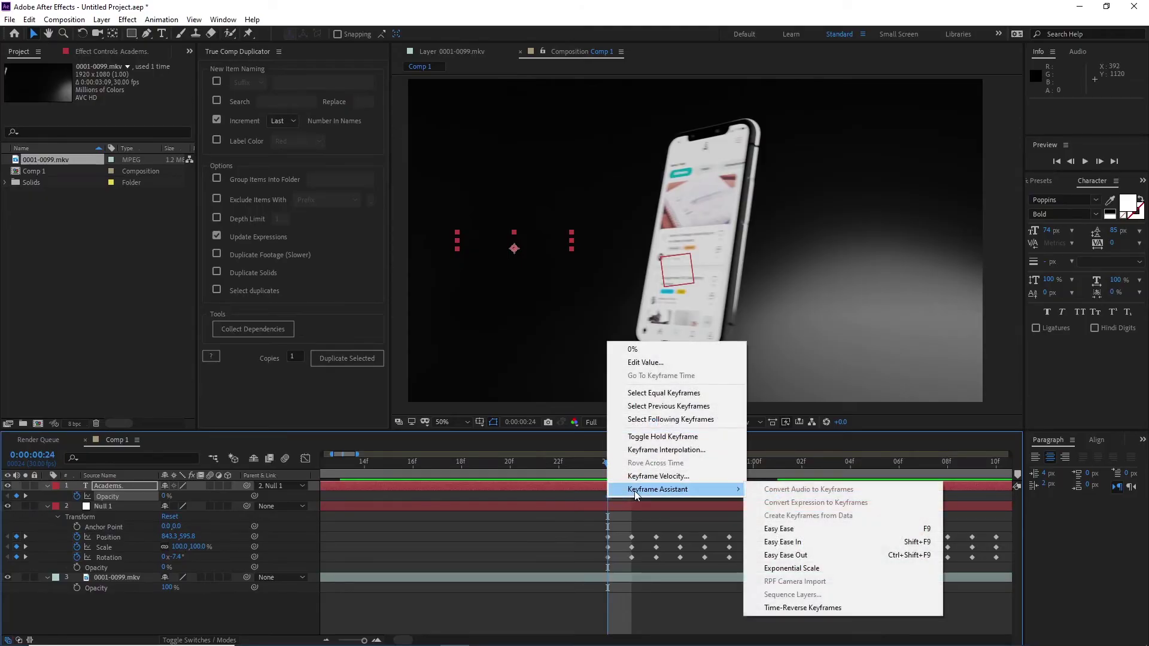
click(800, 542)
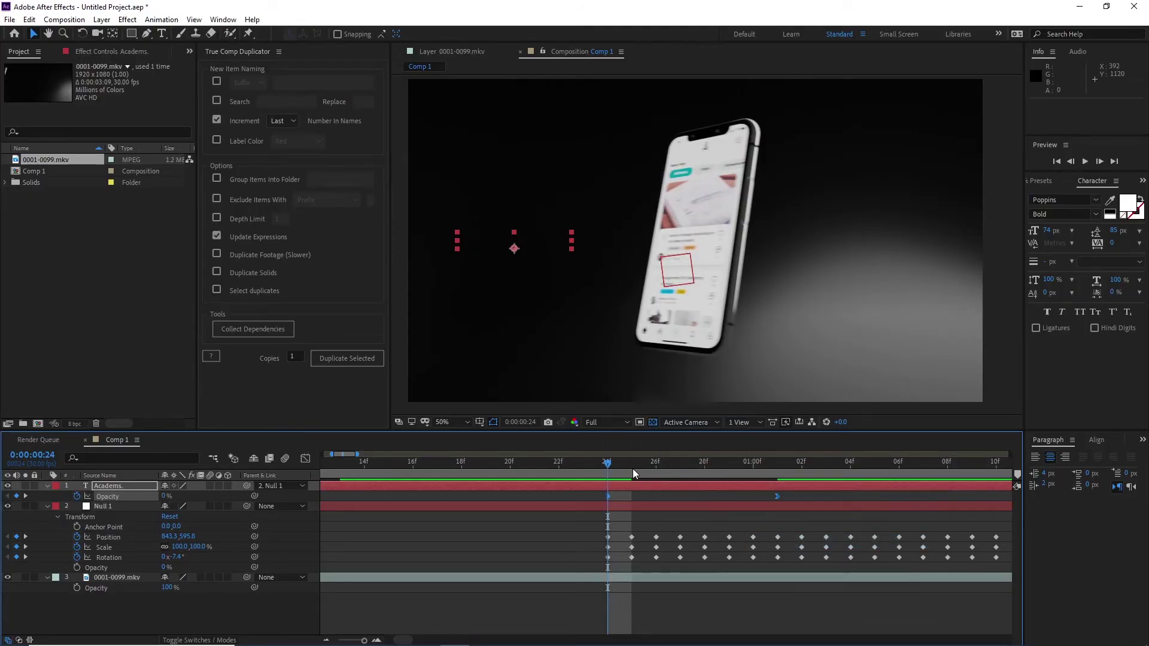
Step: Preview the title's fade-in, replaying the composition from 0:00:00:19
key(space)
key(space)
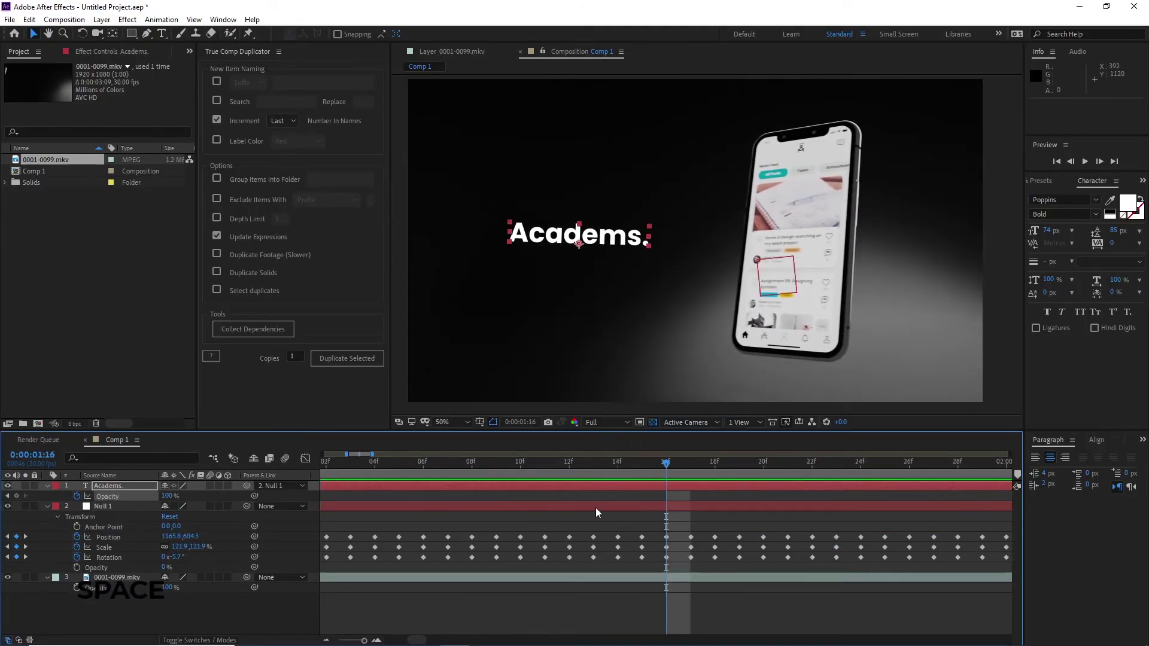
alt+scroll(598, 510, down, 5)
click(371, 462)
key(space)
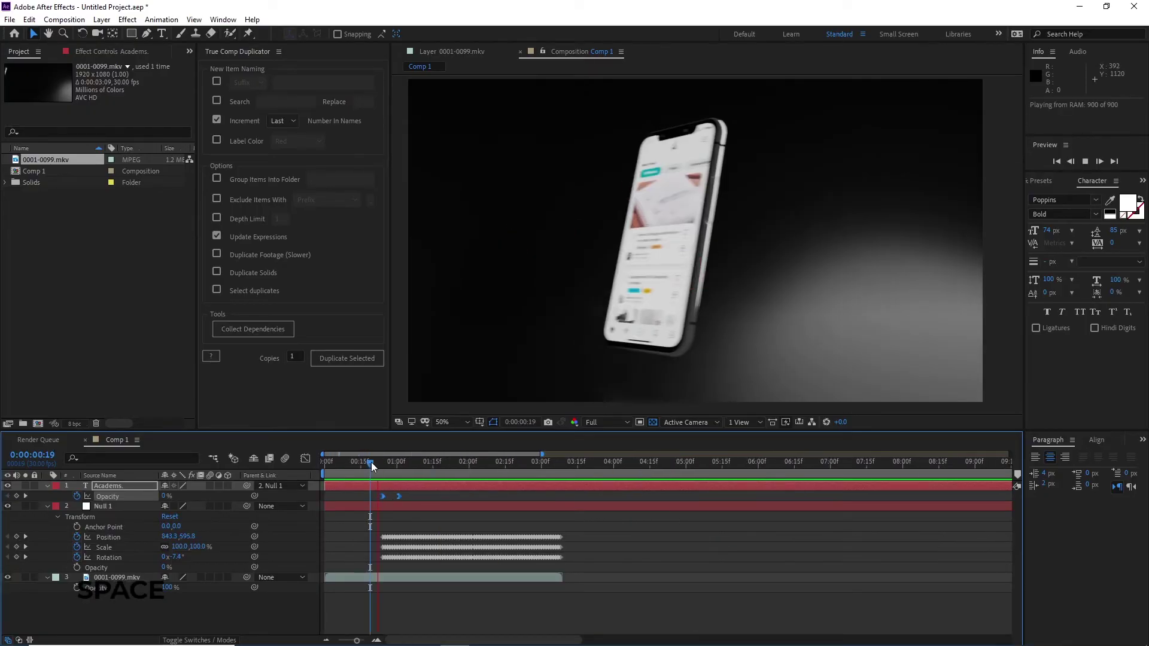
key(space)
Step: Shift the title's two opacity keyframes to 0:00:01:00 and 0:00:01:07, and preview the delayed fade-in
alt+scroll(376, 497, up, 3)
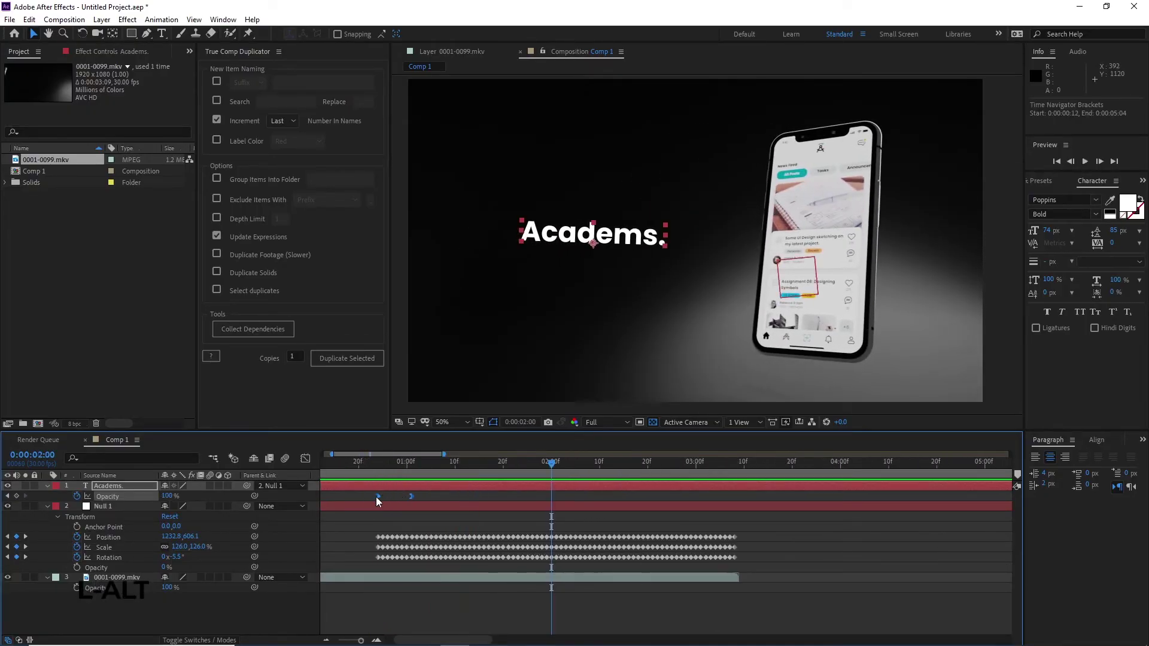
drag(377, 497, 406, 497)
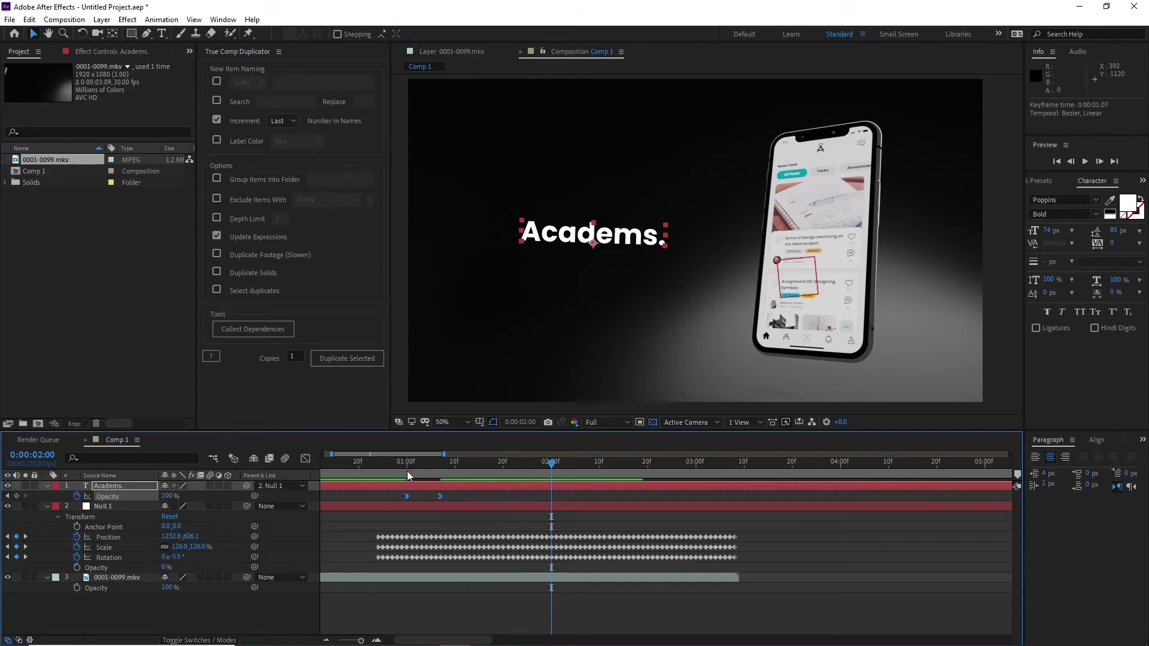
click(398, 463)
key(space)
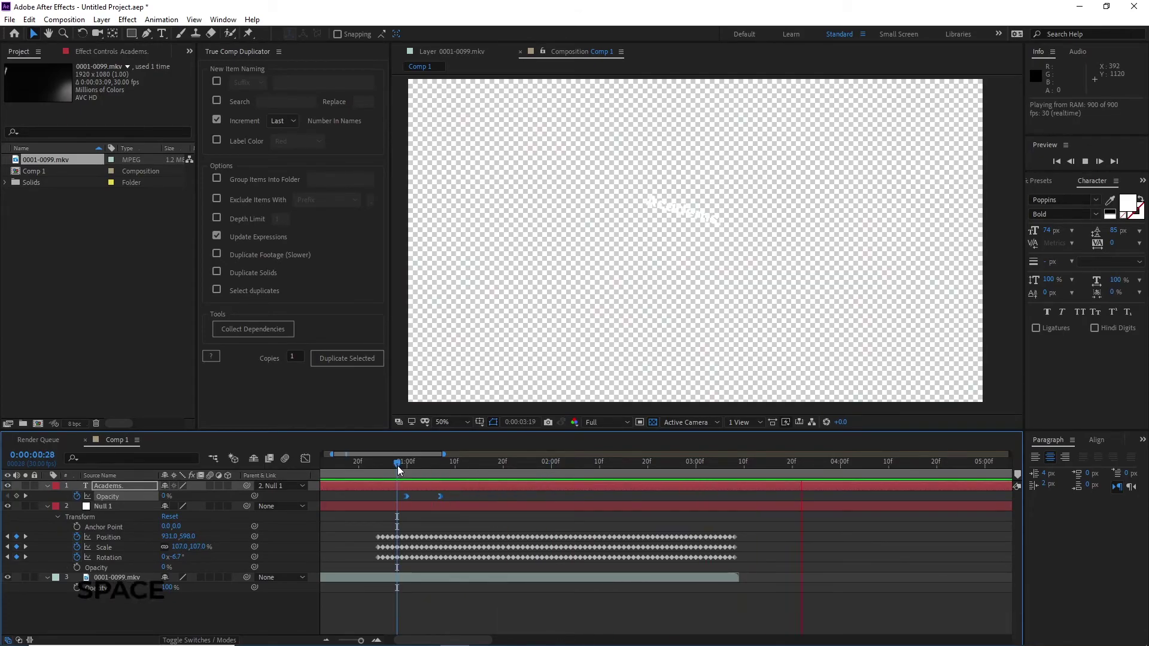
click(387, 465)
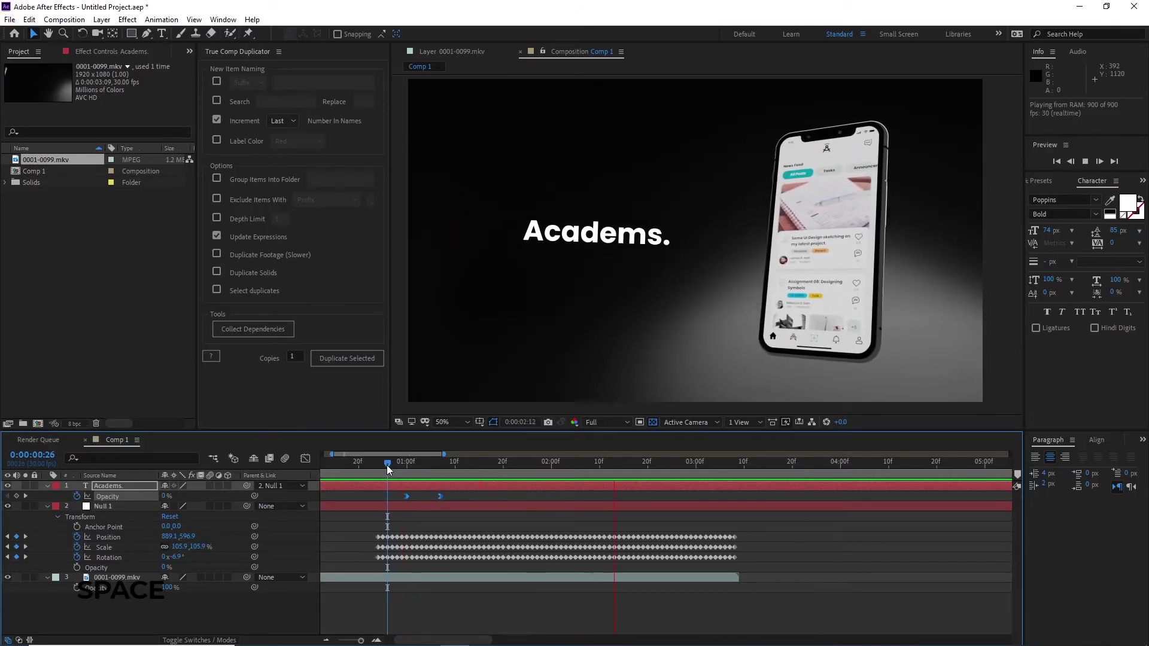
Step: Keyframe the "Academs." layer's fade-out with opacity 100% at 0:00:03:02, copied from the fade-in's end keyframe, and 0% at 0:00:03:07
key(space)
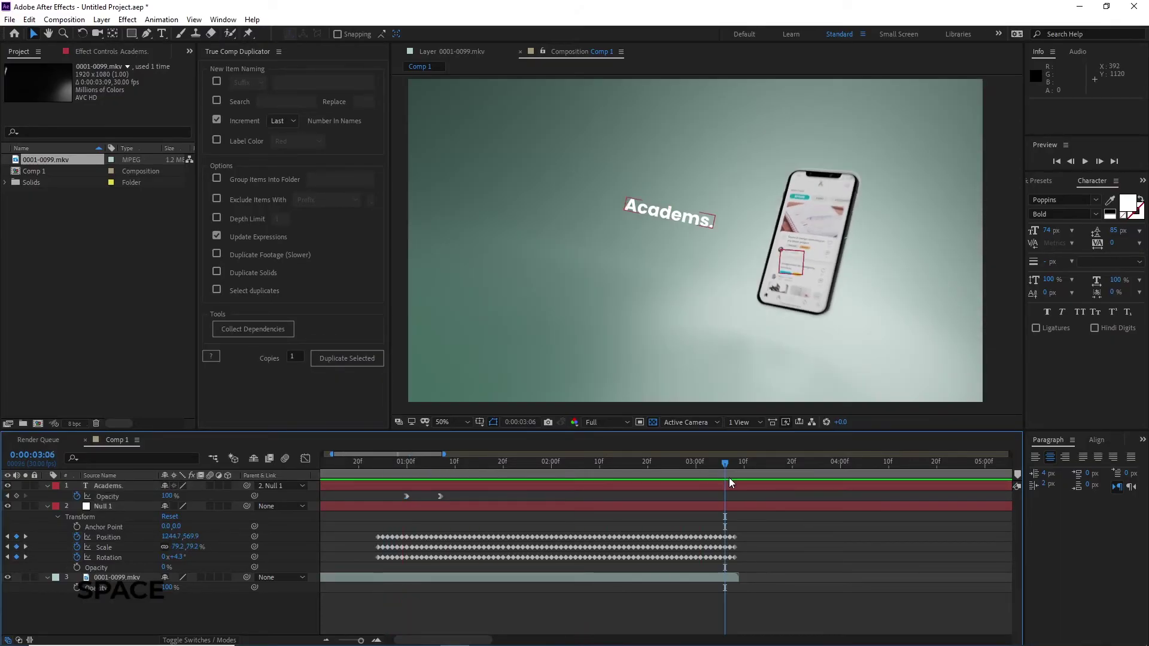
mouse_move(720, 465)
mouse_down()
mouse_move(706, 466)
mouse_move(728, 470)
mouse_up()
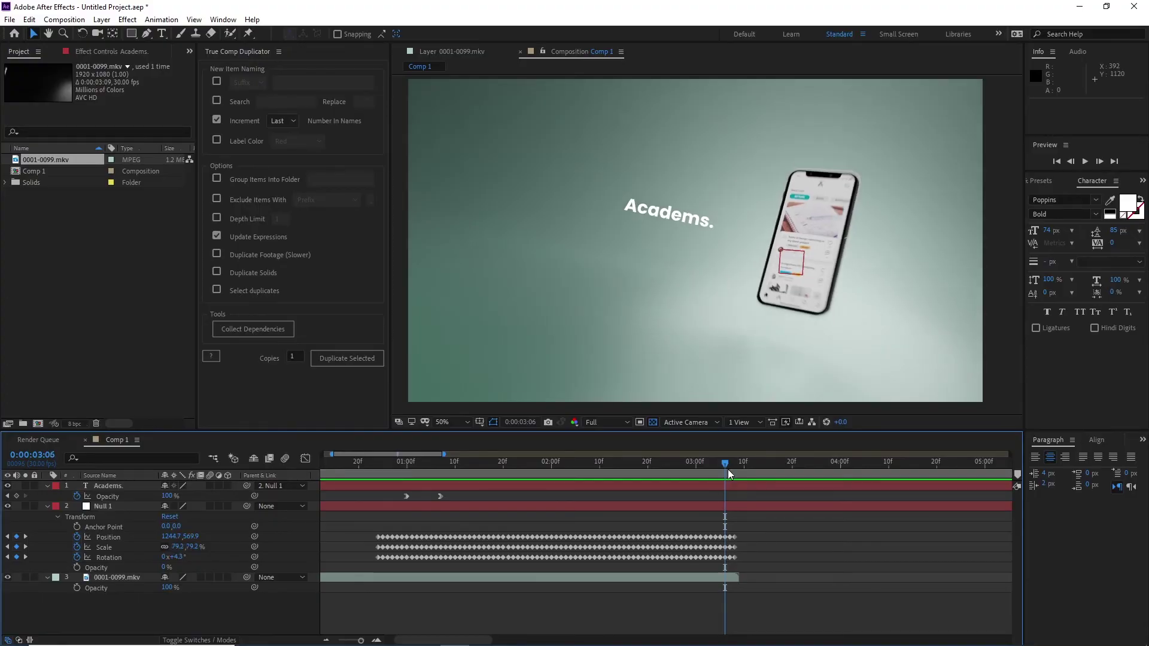
click(441, 496)
key(ctrl+z)
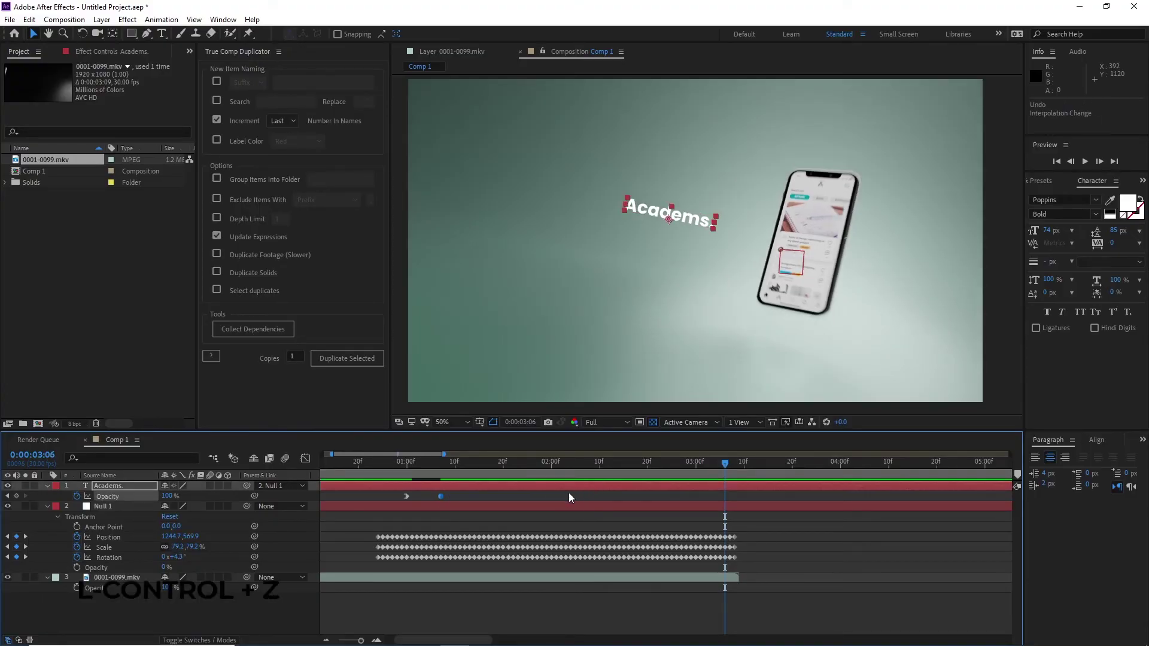
key(ctrl+c)
drag(672, 463, 708, 462)
key(ctrl+v)
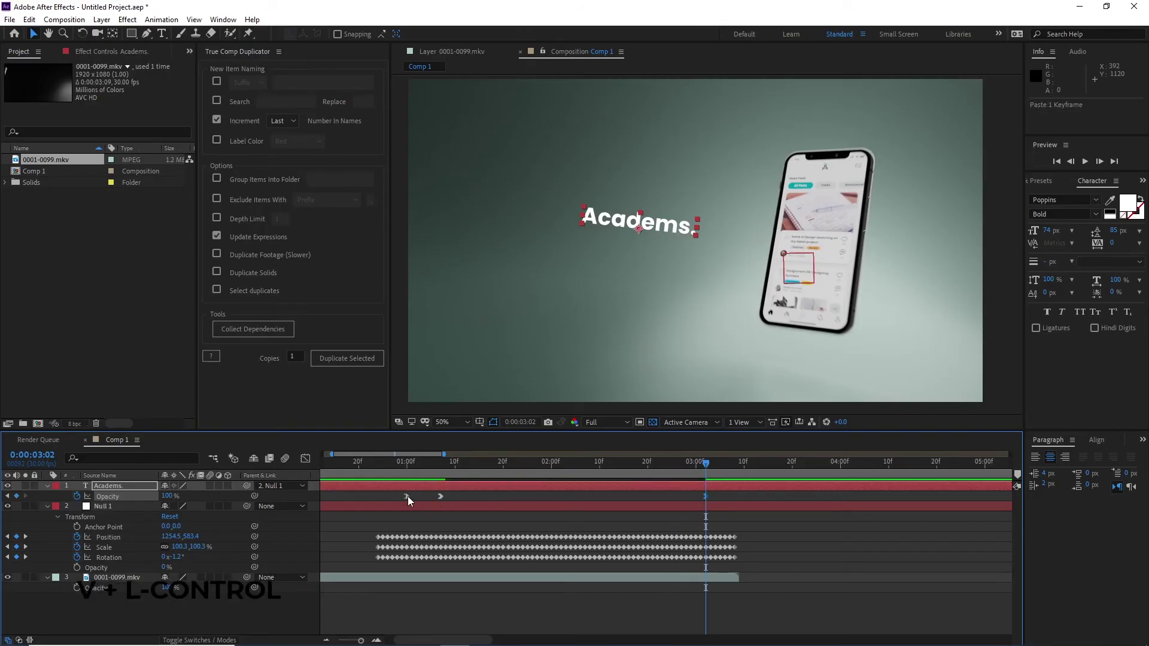
drag(716, 464, 731, 472)
drag(172, 498, 34, 529)
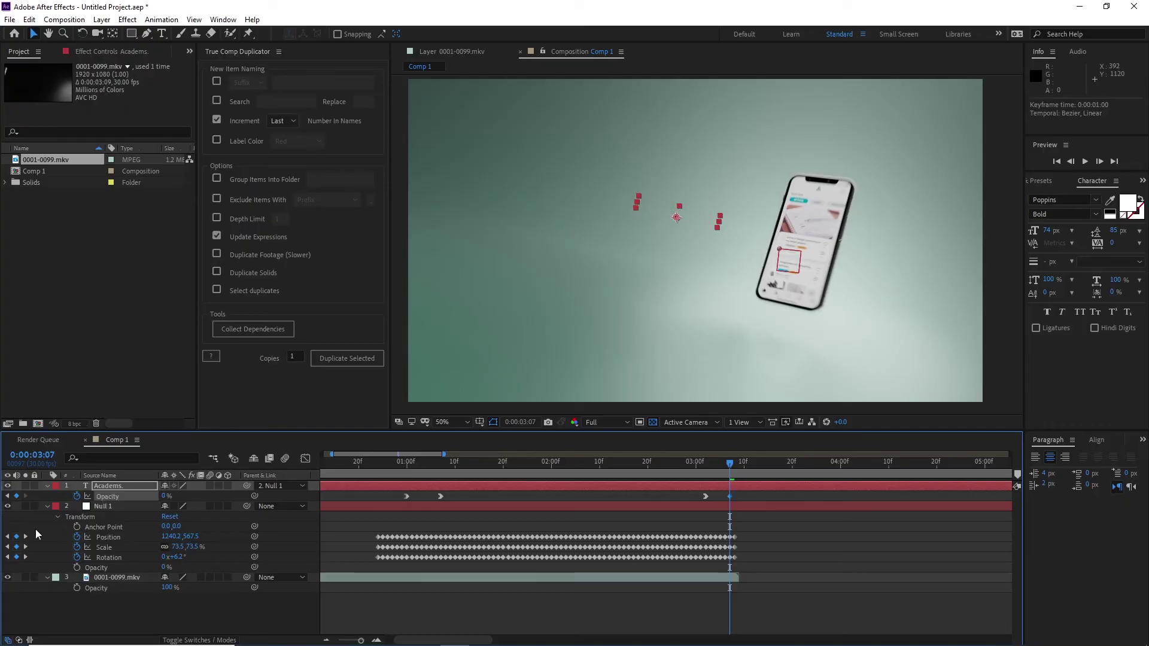
Step: Preview the title's fade-in and fade-out from 0:00:00:28
click(400, 462)
key(space)
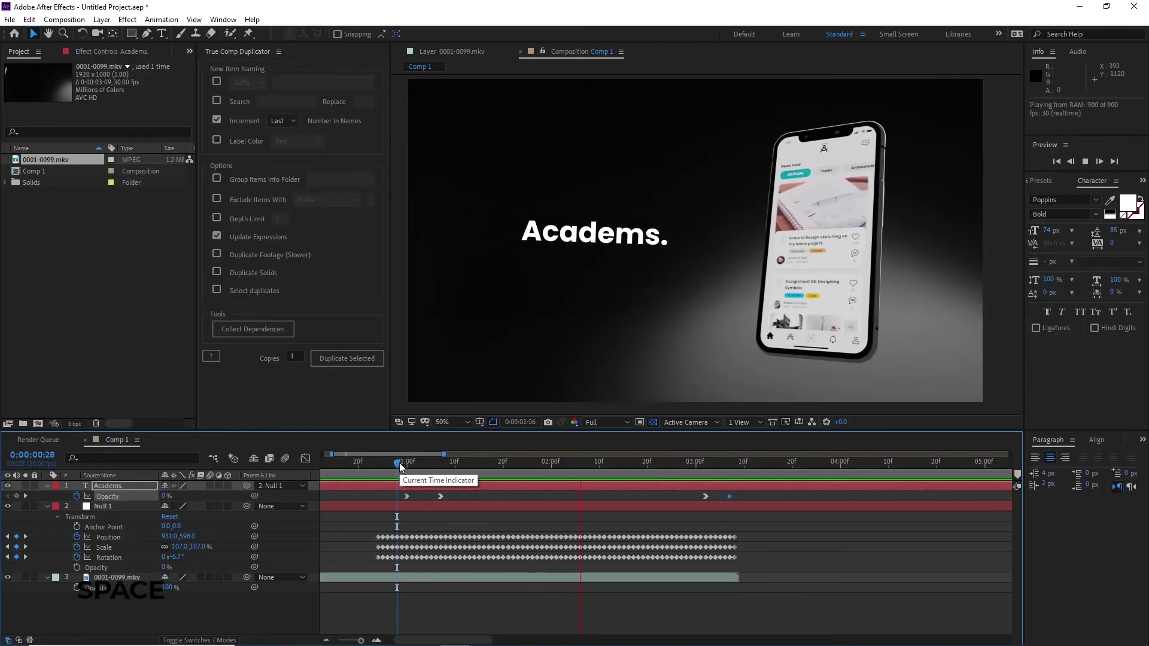
key(space)
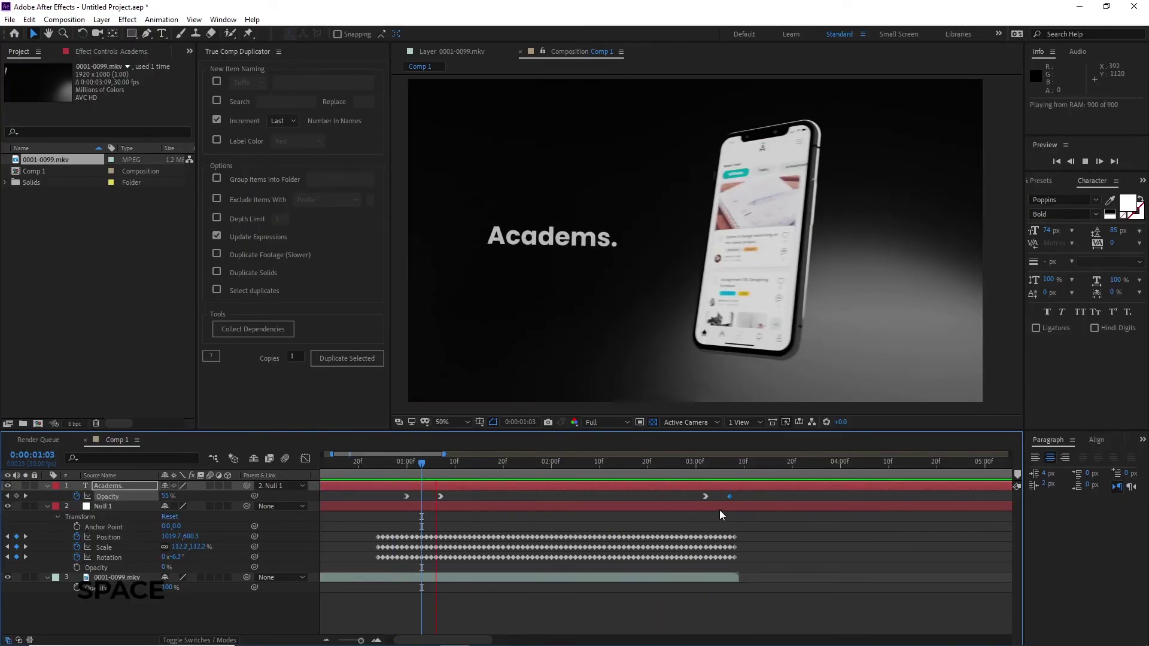
Step: Shift the title's two fade-out opacity keyframes about four frames earlier and replay the composition from 0:00:00:28
drag(704, 504, 684, 496)
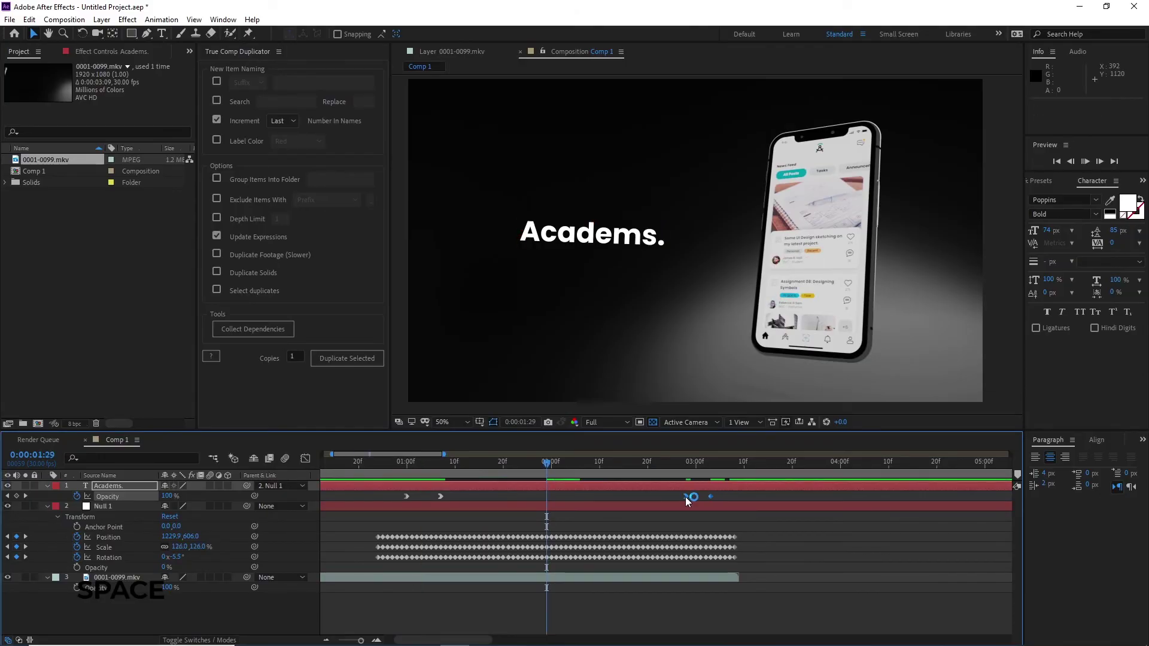
key(space)
click(396, 473)
key(space)
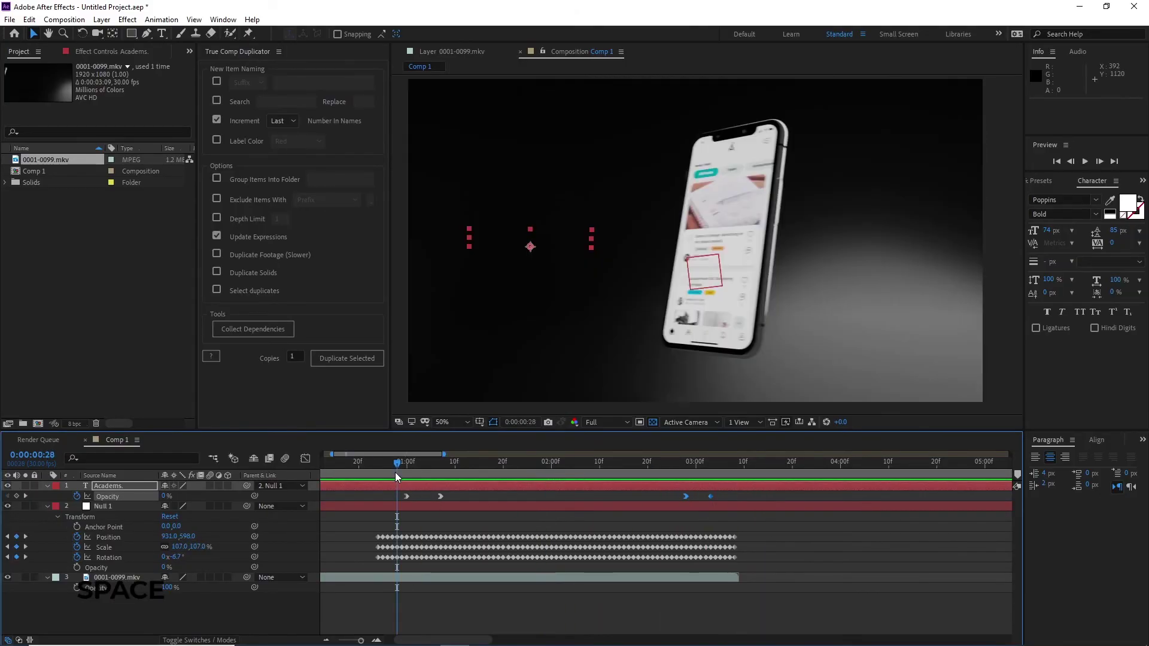
key(space)
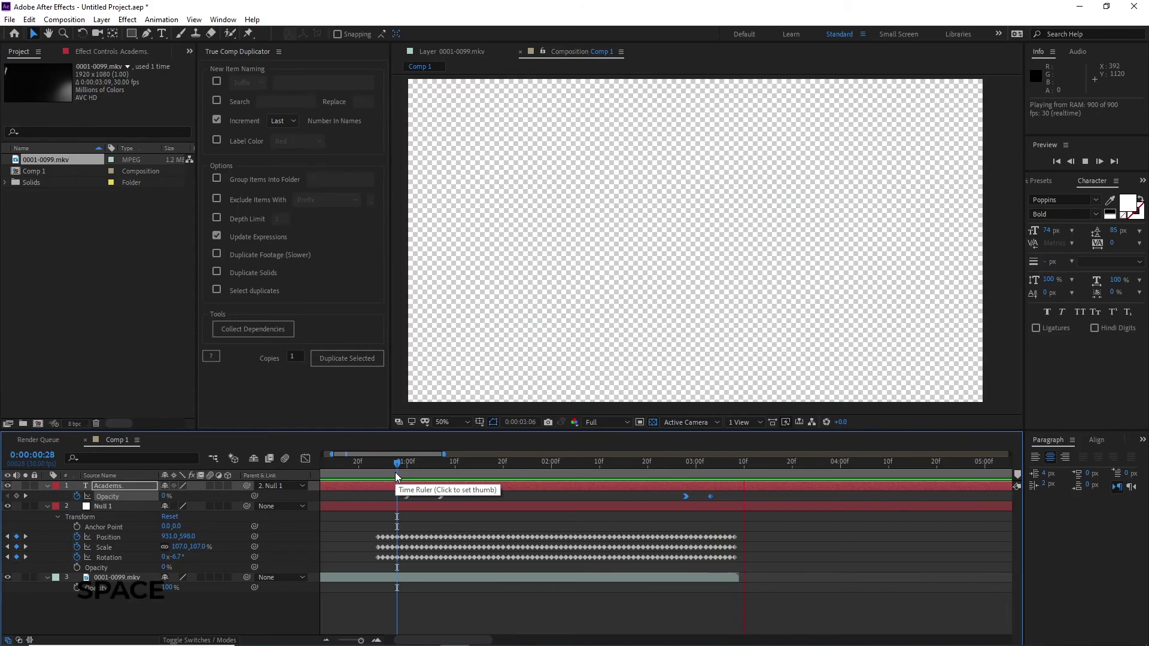
Step: Deselect the title layer and replay the whole title animation from 0:00:00:27
drag(385, 462, 636, 490)
click(401, 358)
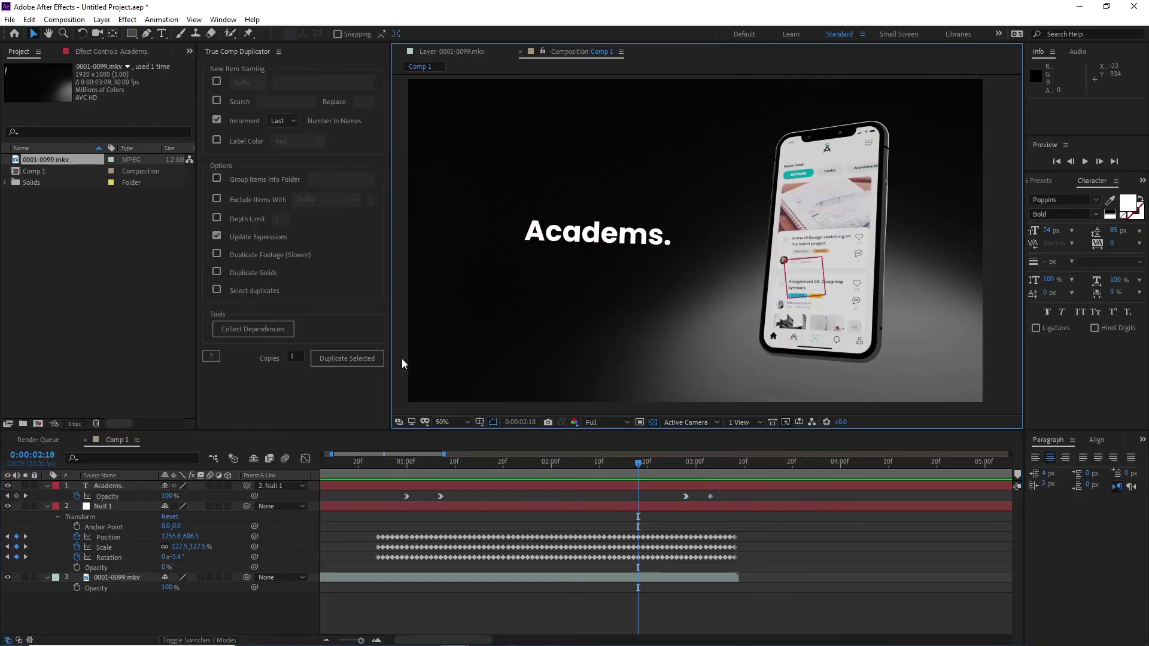
key(space)
drag(412, 466, 393, 464)
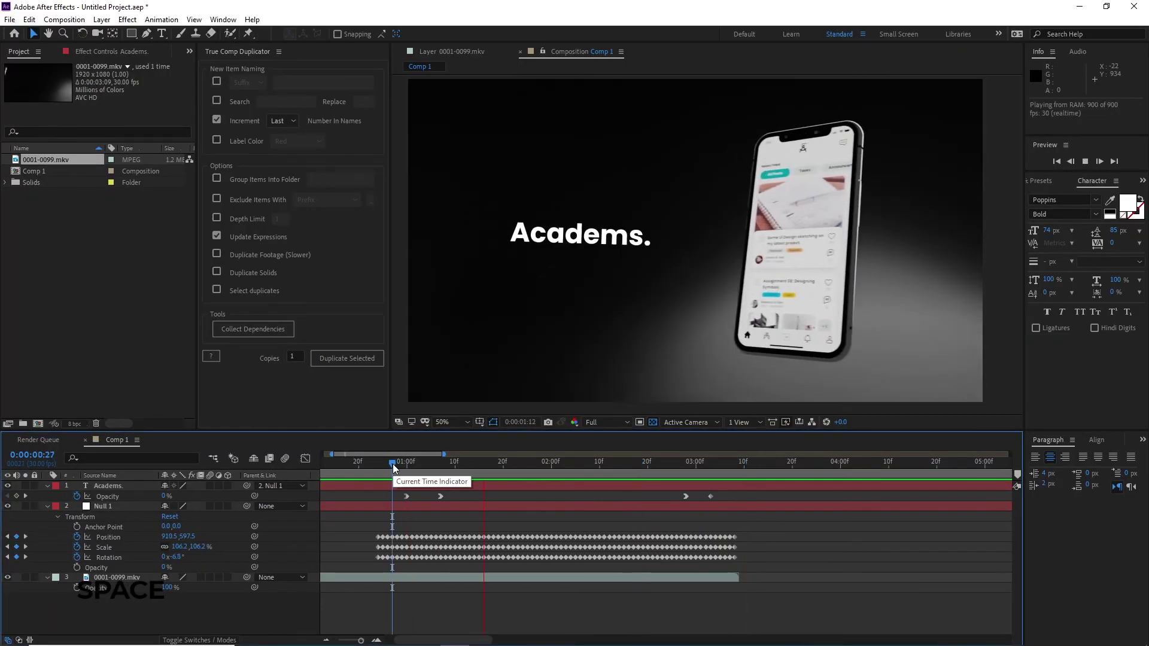
key(space)
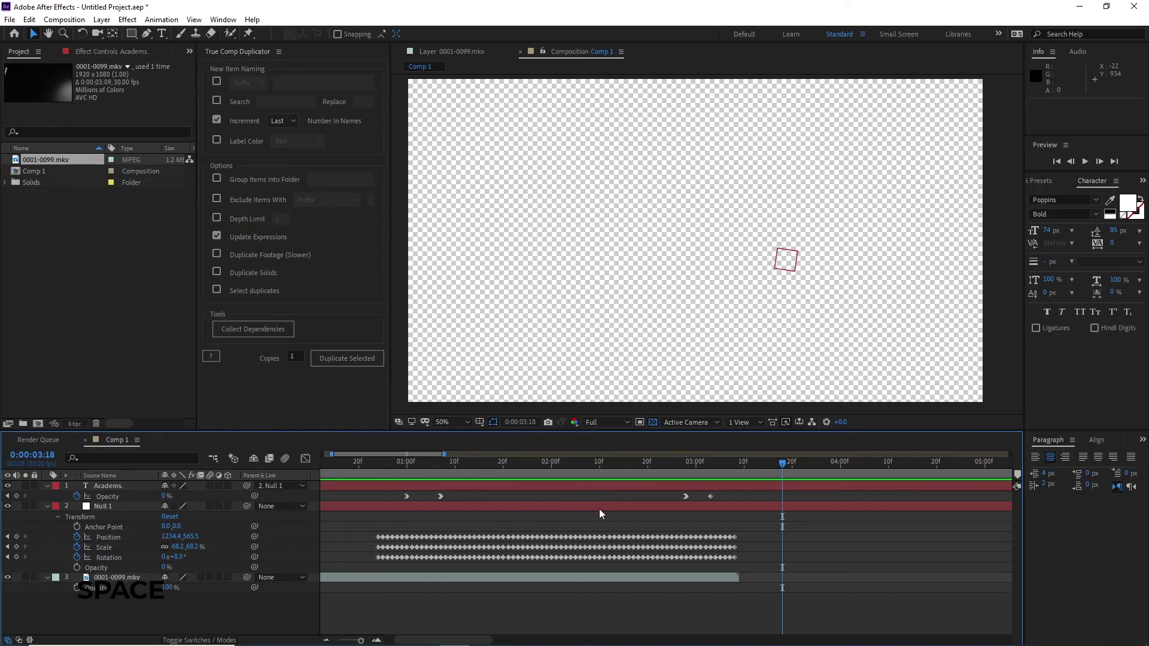
Step: Reveal all transform properties of the "Academs." layer and set the current time to 0:00:01:07, at the end of its fade-in
alt+scroll(600, 512, down, 3)
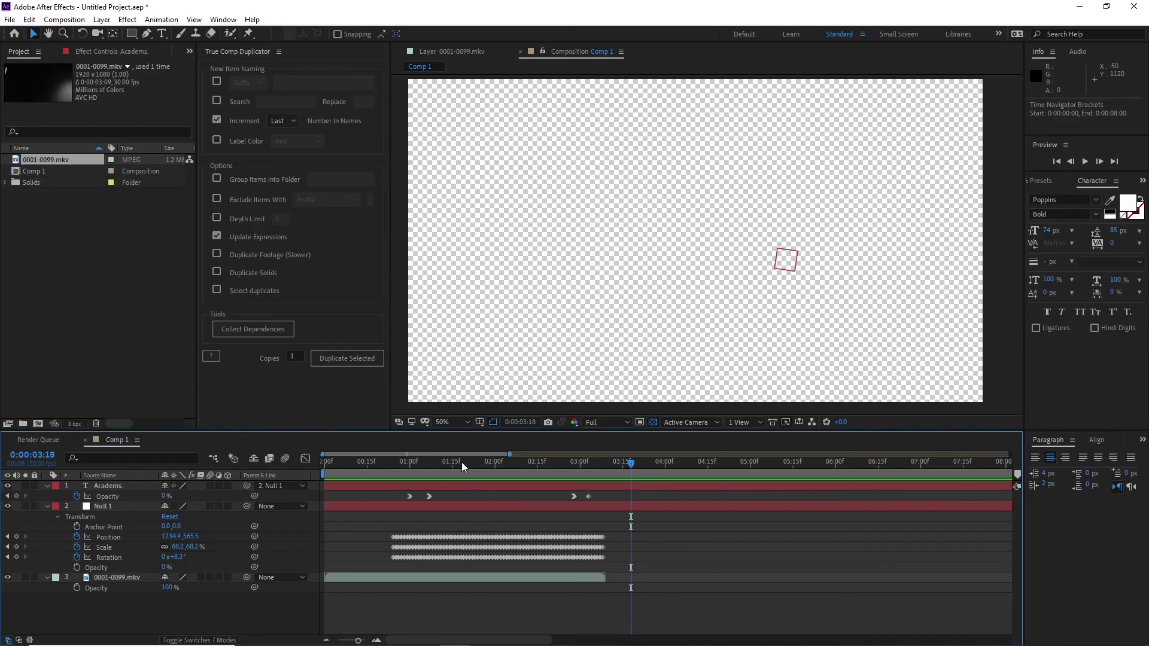
click(426, 466)
click(434, 485)
key(r)
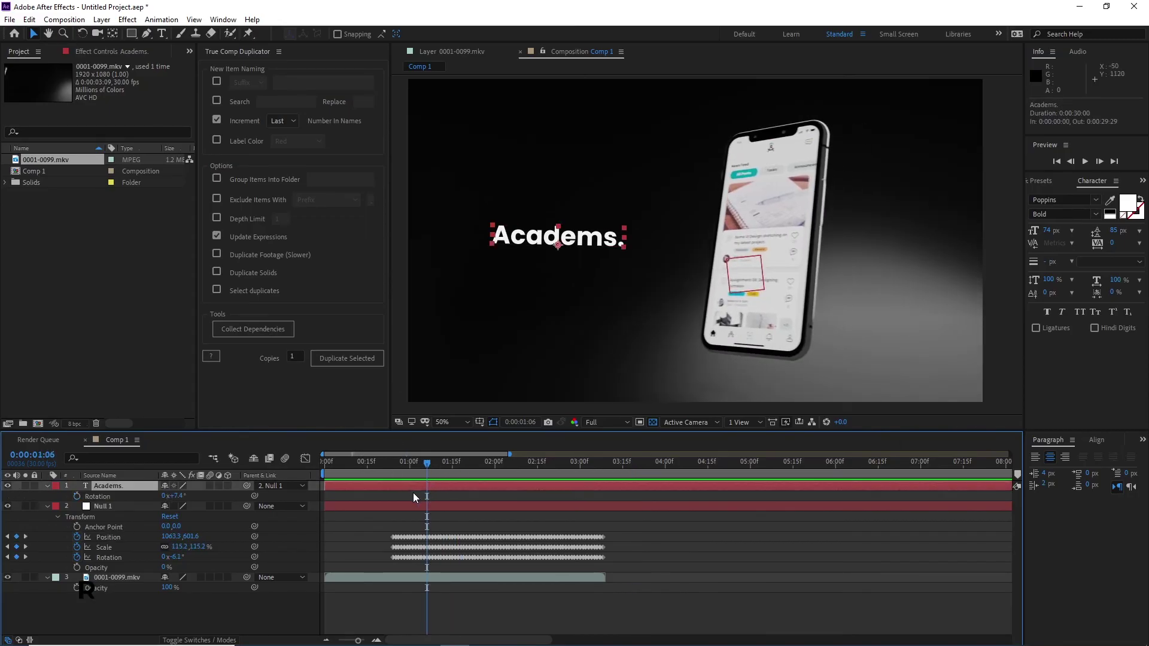
click(48, 486)
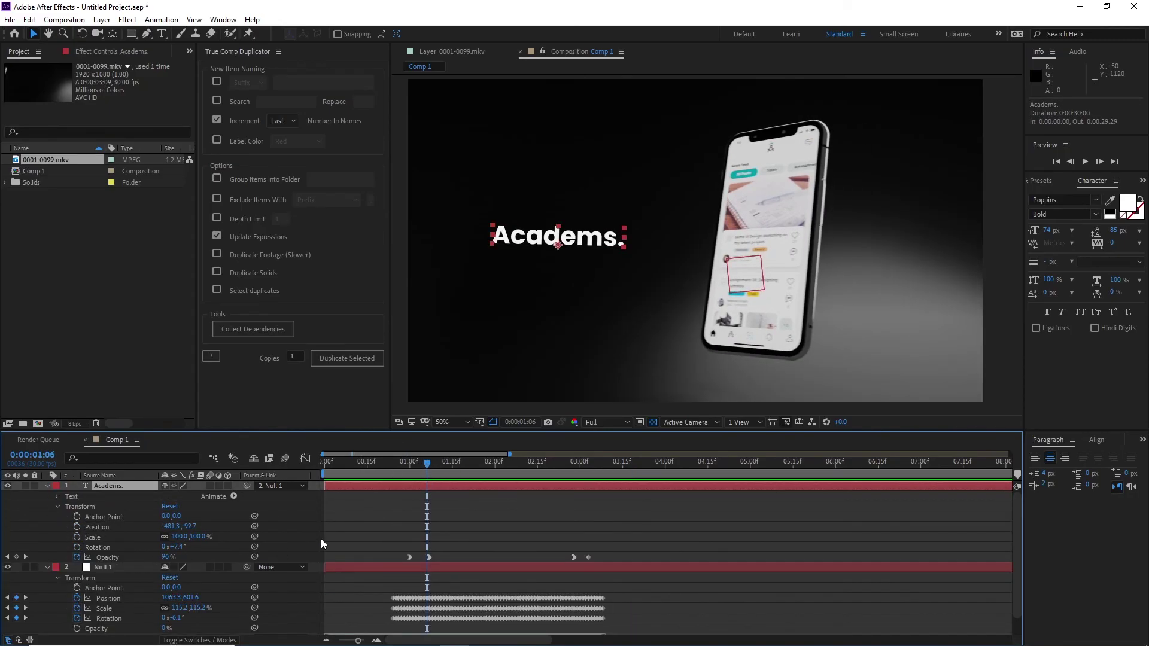
shift+drag(427, 470, 429, 465)
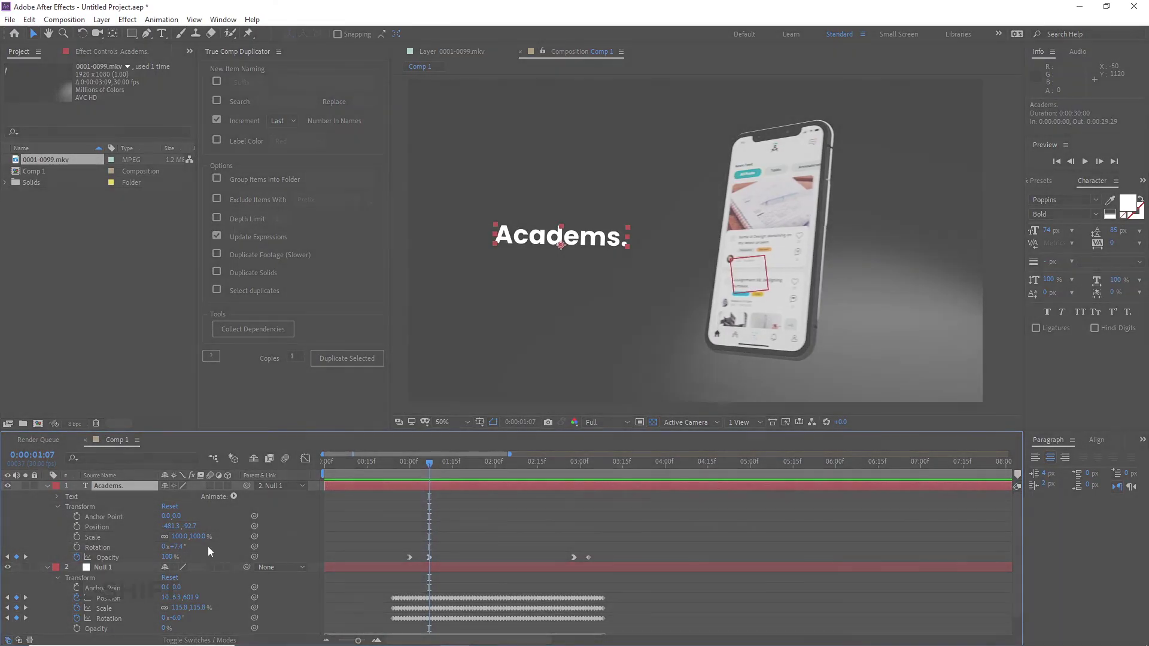